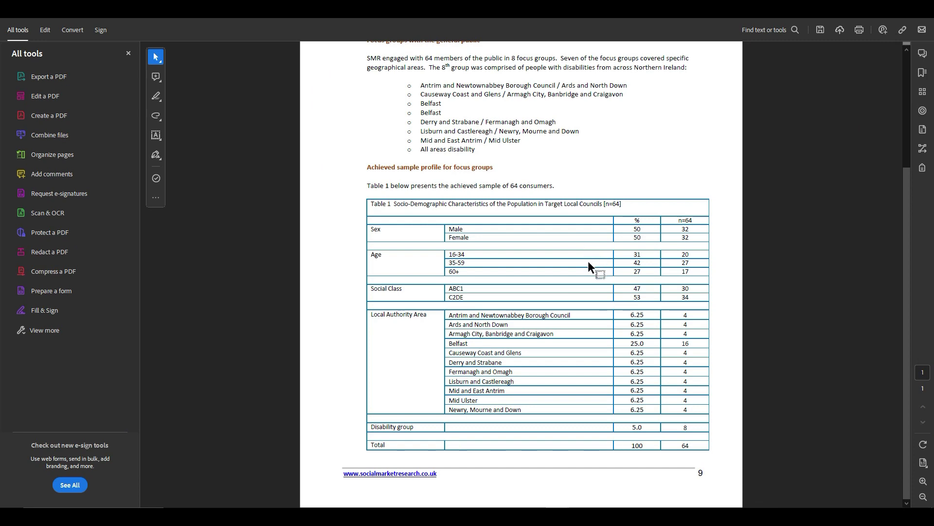
- Zoom the page to 125% and select the area covering Table 1
{"action": "key", "text": "ctrl+plus"}
{"action": "scroll", "coordinate": [771, 226], "scroll_direction": "down", "scroll_amount": 2}
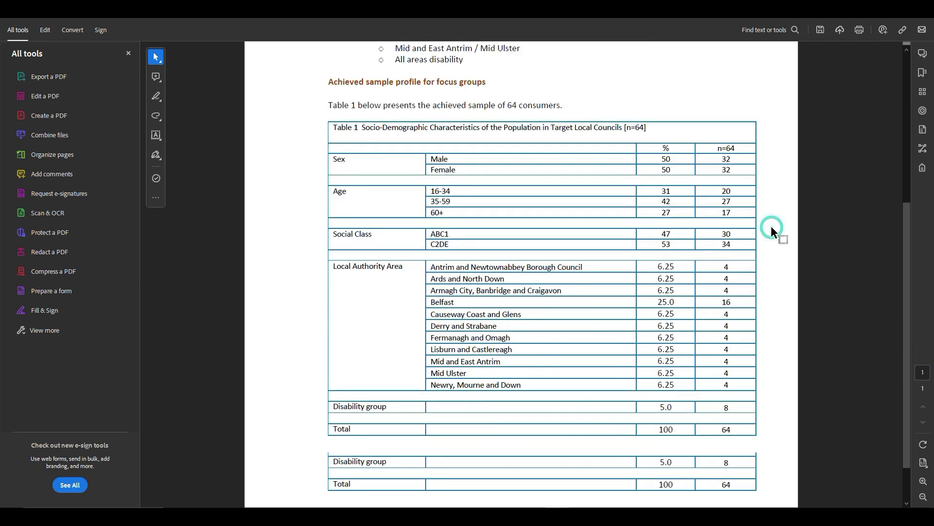
{"action": "left_click_drag", "start_coordinate": [323, 127], "coordinate": [786, 460]}
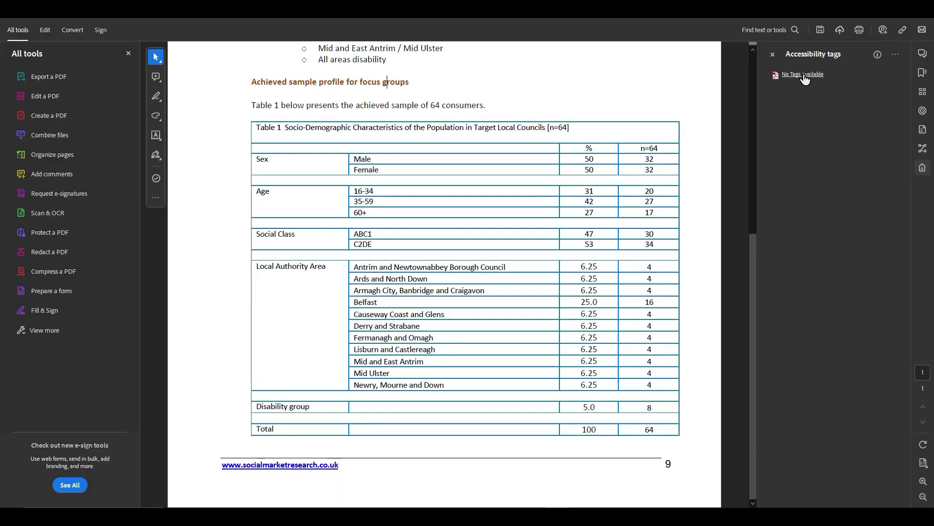
- Autotag the whole document with the Prepare for accessibility tools
{"action": "left_click", "coordinate": [43, 330]}
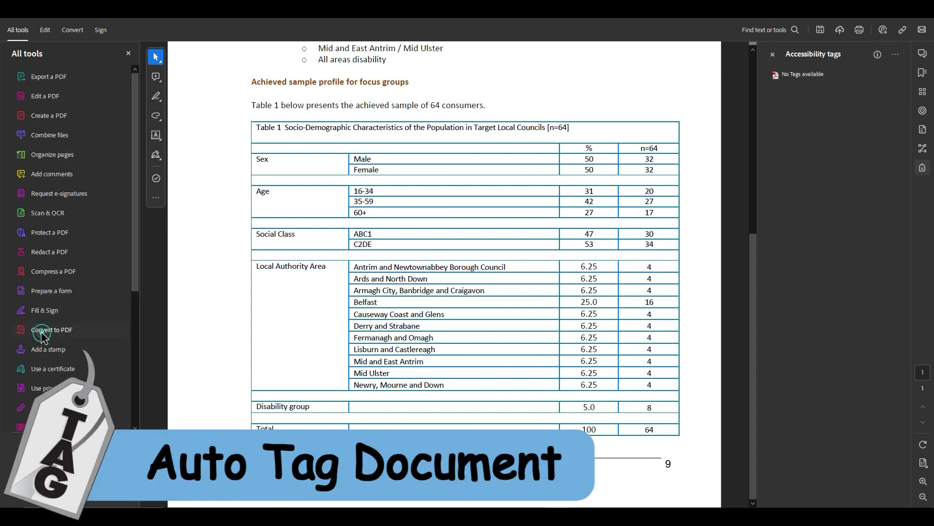
{"action": "scroll", "coordinate": [63, 351], "scroll_direction": "down", "scroll_amount": 3}
{"action": "scroll", "coordinate": [63, 351], "scroll_direction": "down", "scroll_amount": 1}
{"action": "left_click", "coordinate": [61, 294]}
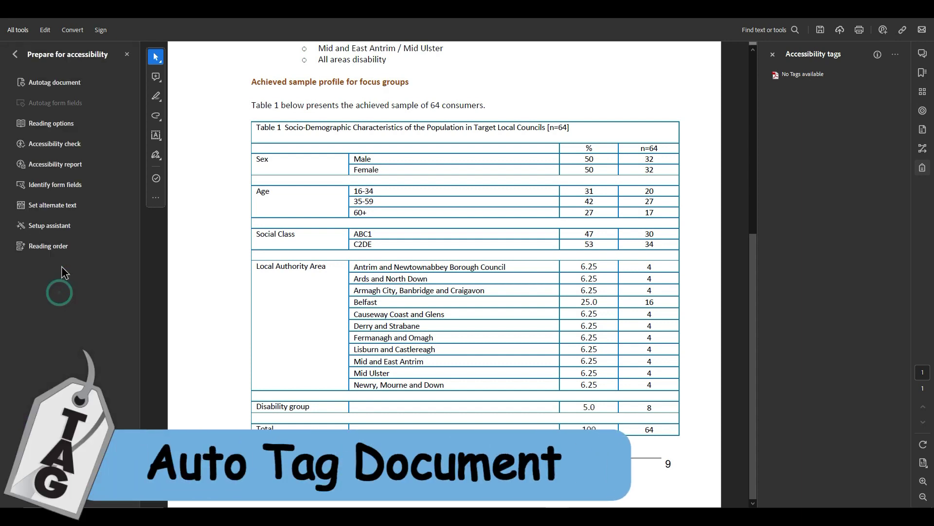
{"action": "left_click", "coordinate": [70, 84]}
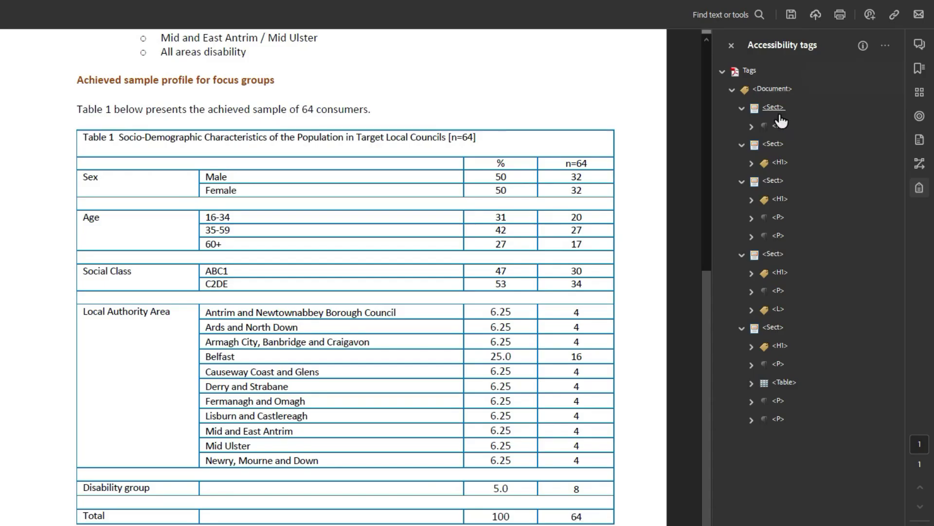
- Step through the new tag tree from the paragraphs into Table 1's rows
{"action": "left_click", "coordinate": [812, 119]}
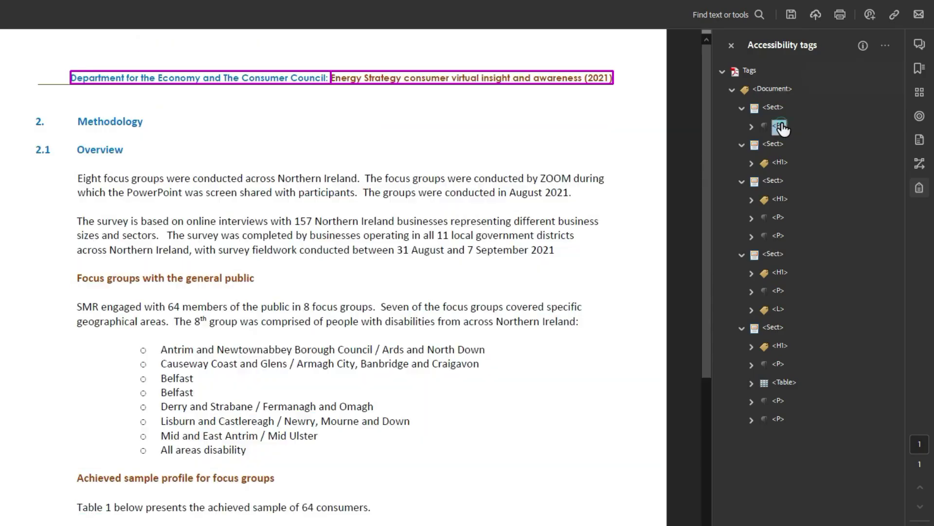
{"action": "key", "text": "Down"}
{"action": "key", "text": "Down"}
{"action": "key", "text": "Down"}
{"action": "key", "text": "Down"}
{"action": "key", "text": "Down"}
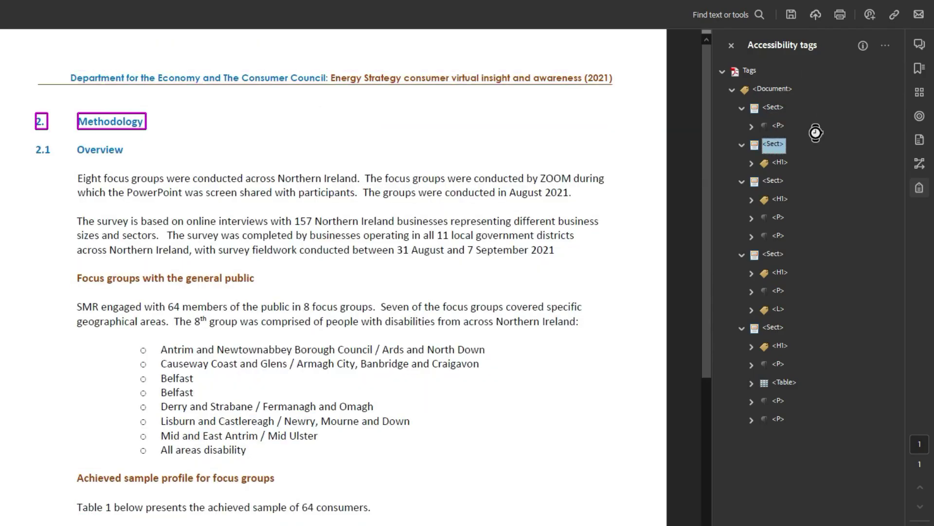
{"action": "key", "text": "Down"}
{"action": "key", "text": "Down"}
{"action": "key", "text": "Down"}
{"action": "key", "text": "Down"}
{"action": "key", "text": "Down"}
{"action": "key", "text": "Down"}
{"action": "key", "text": "Down"}
{"action": "key", "text": "Down"}
{"action": "key", "text": "Down"}
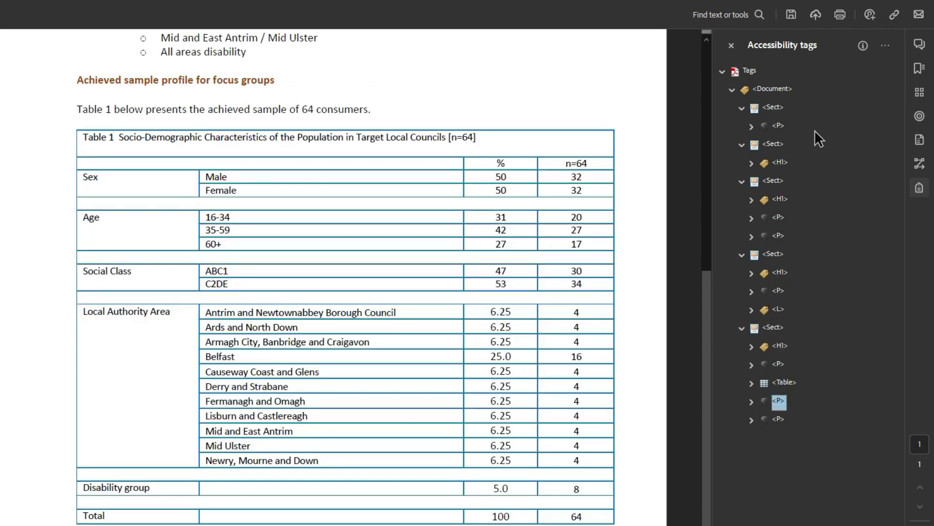
{"action": "key", "text": "Right"}
{"action": "key", "text": "Down"}
{"action": "key", "text": "Down"}
{"action": "key", "text": "Down"}
{"action": "key", "text": "Down"}
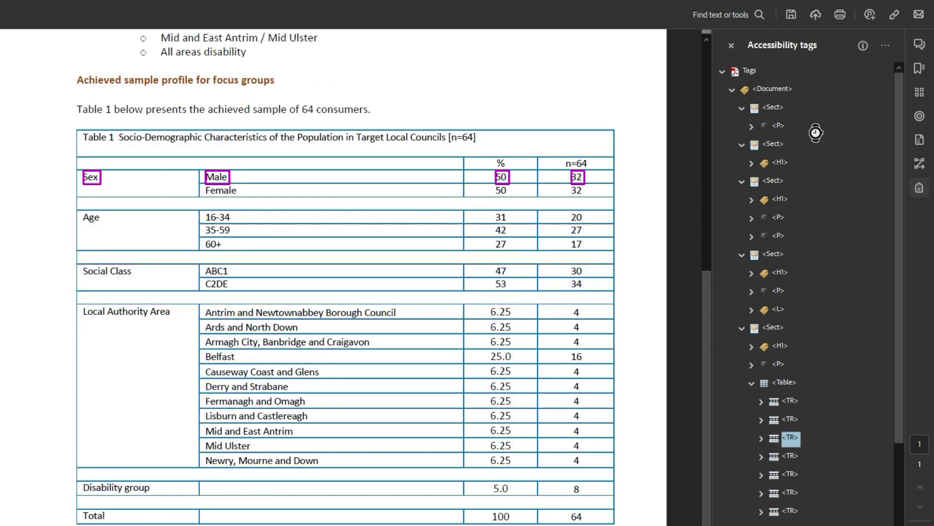
{"action": "key", "text": "Down"}
{"action": "key", "text": "Down"}
{"action": "key", "text": "Down"}
{"action": "key", "text": "Down"}
{"action": "key", "text": "Down"}
{"action": "key", "text": "Down"}
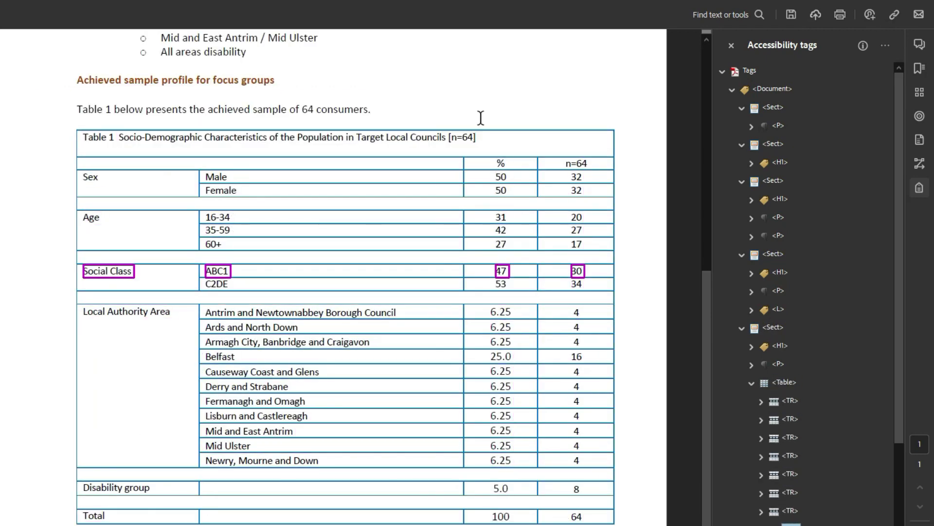
- Select the table caption and the Sex cell on the page to check their tags
{"action": "left_click", "coordinate": [481, 118]}
{"action": "left_click_drag", "start_coordinate": [481, 139], "coordinate": [95, 140]}
{"action": "left_click", "coordinate": [130, 142]}
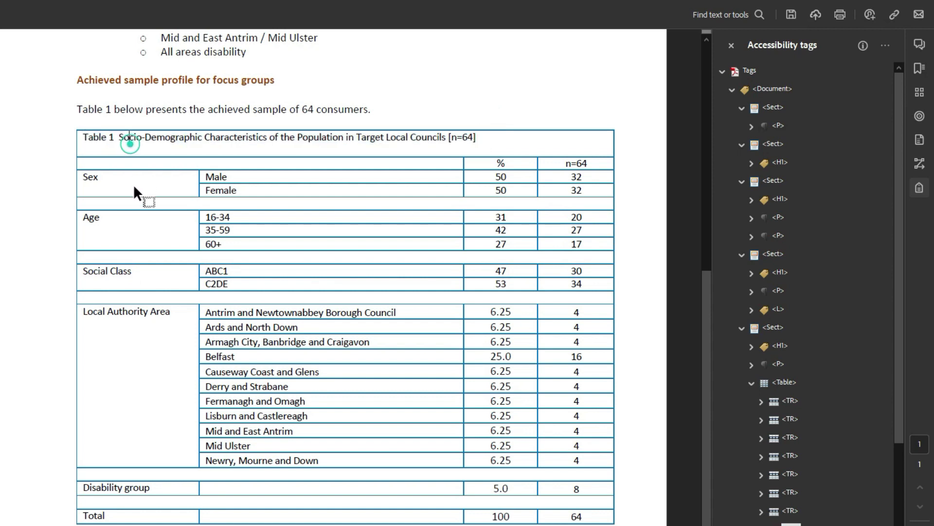
{"action": "left_click_drag", "start_coordinate": [104, 177], "coordinate": [75, 181]}
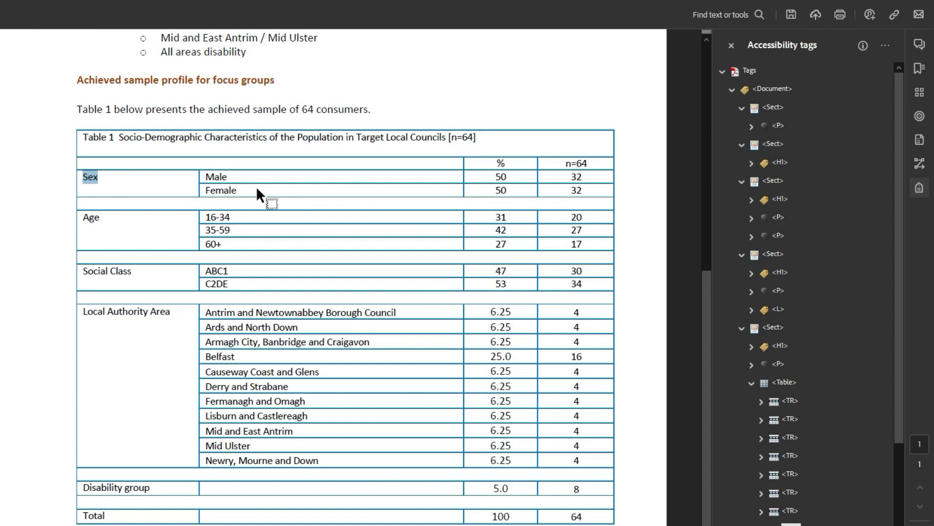
{"action": "left_click_drag", "start_coordinate": [251, 186], "coordinate": [189, 181]}
{"action": "left_click_drag", "start_coordinate": [88, 181], "coordinate": [112, 190]}
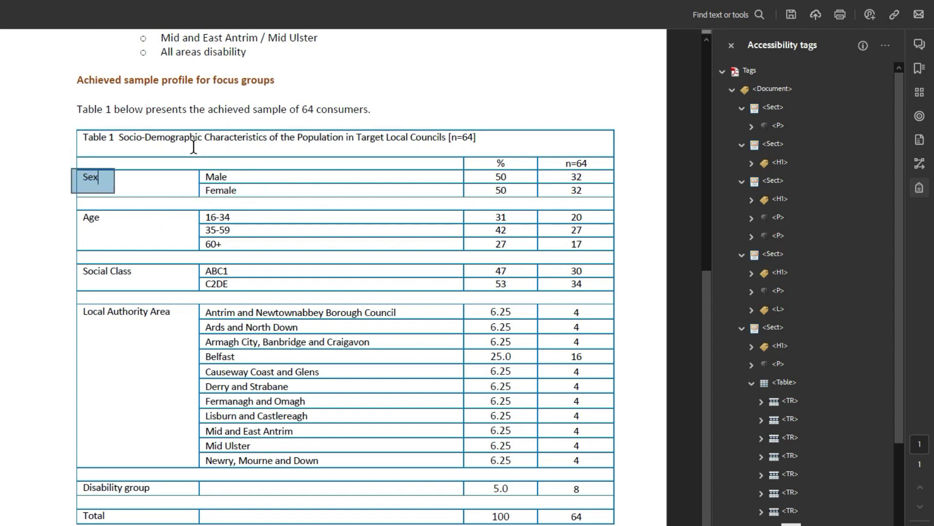
{"action": "left_click_drag", "start_coordinate": [215, 157], "coordinate": [263, 168]}
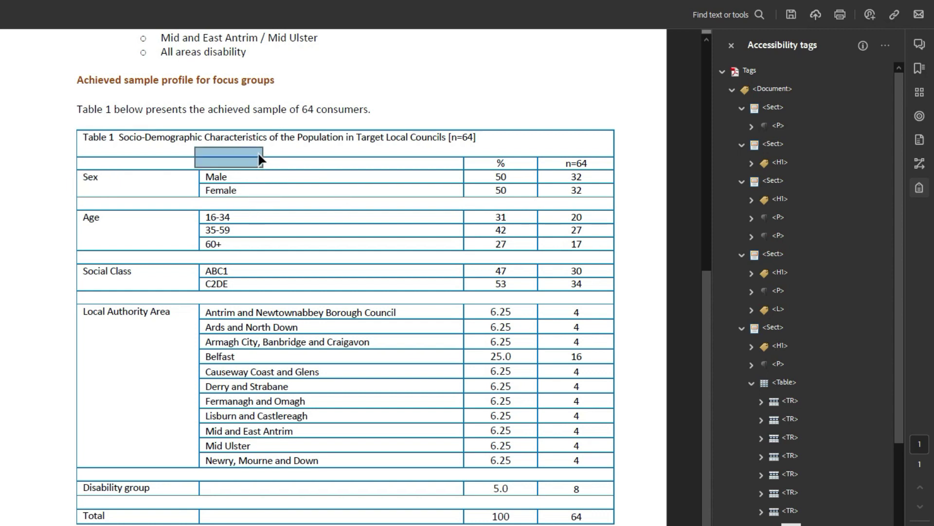
{"action": "left_click", "coordinate": [257, 196]}
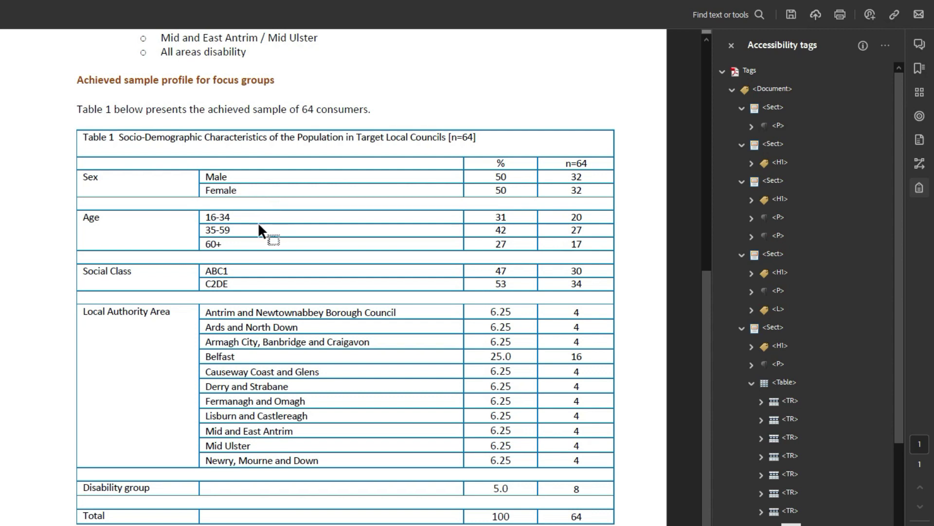
- Move the caption's P tag out of the first TD to sit above the Table tag
{"action": "left_click", "coordinate": [790, 400]}
{"action": "left_click", "coordinate": [809, 437]}
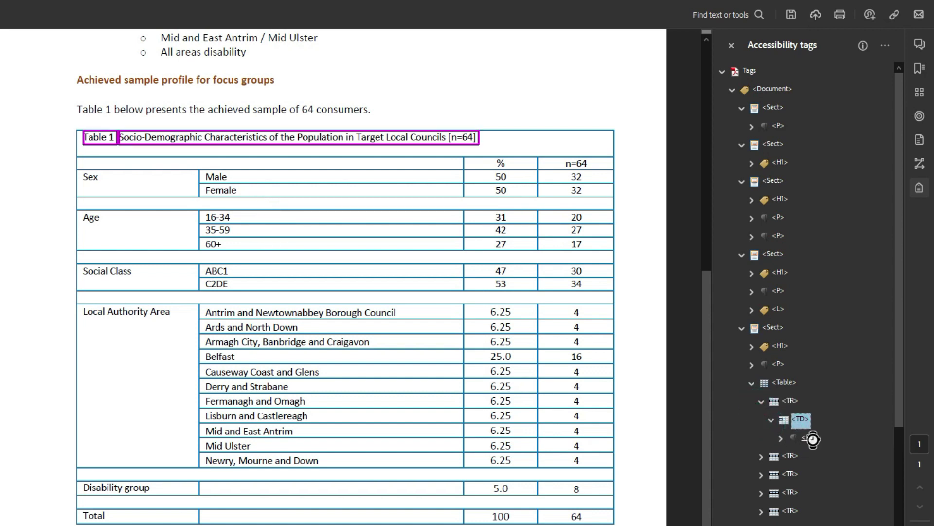
{"action": "left_click", "coordinate": [781, 367]}
{"action": "key", "text": "ctrl+v"}
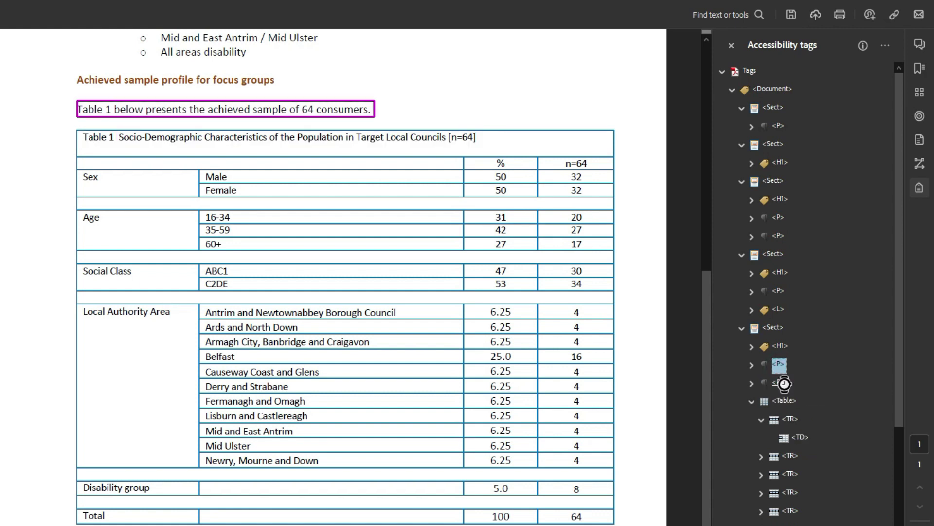
{"action": "left_click", "coordinate": [783, 384]}
{"action": "key", "text": "Up"}
{"action": "key", "text": "Down"}
{"action": "key", "text": "Down"}
{"action": "key", "text": "Down"}
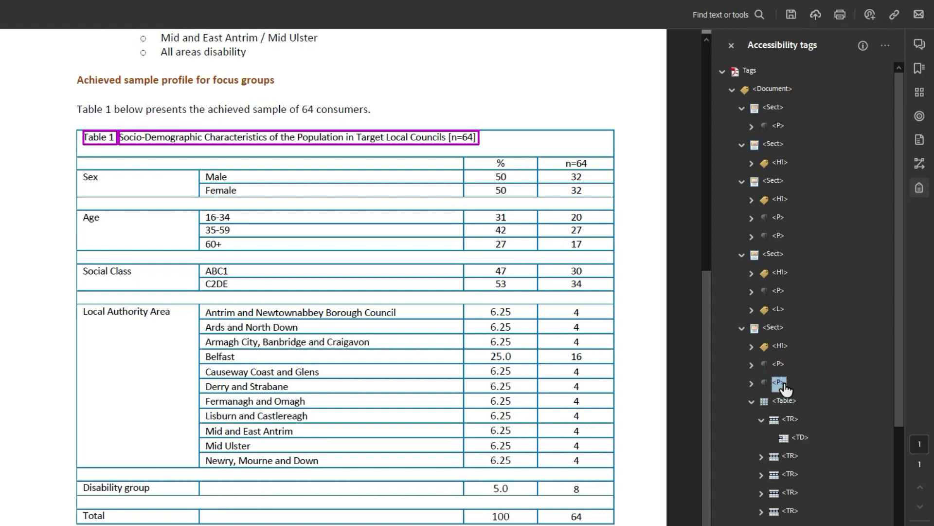
- Rename the caption's P tag to H2 and check the caption row on the page
{"action": "left_click", "coordinate": [781, 382]}
{"action": "left_click", "coordinate": [784, 384]}
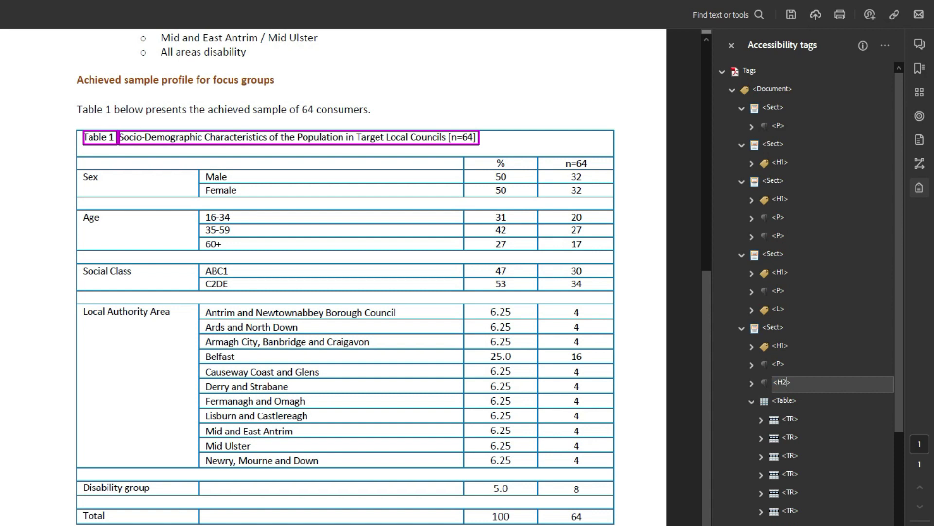
{"action": "key", "text": "Return"}
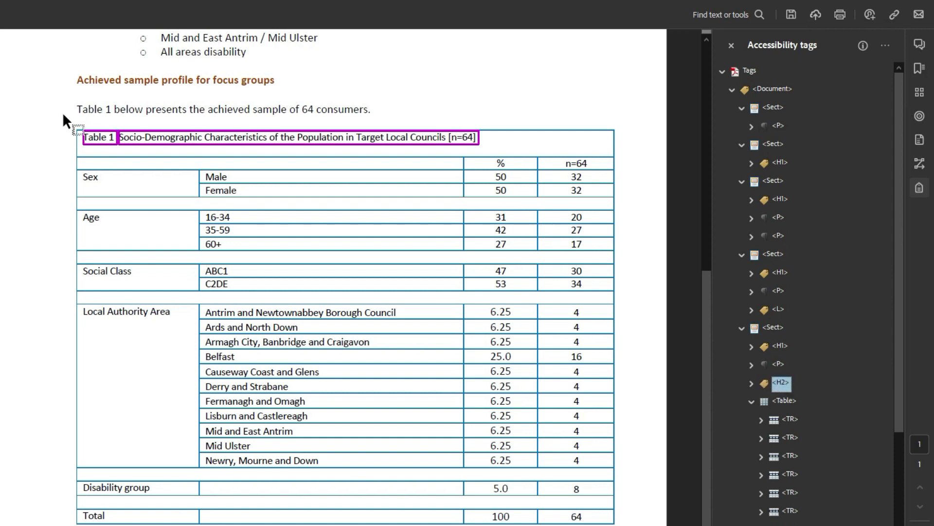
{"action": "left_click_drag", "start_coordinate": [52, 122], "coordinate": [506, 152]}
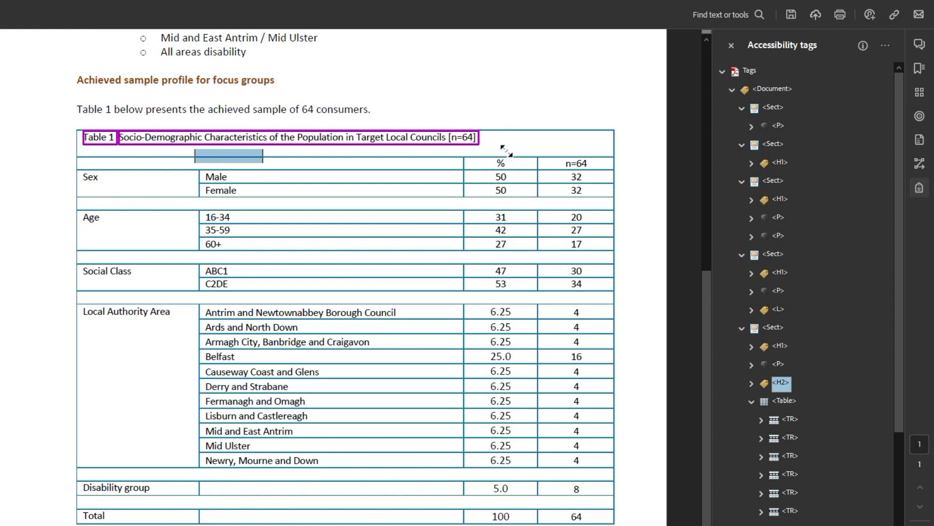
{"action": "left_click", "coordinate": [378, 193]}
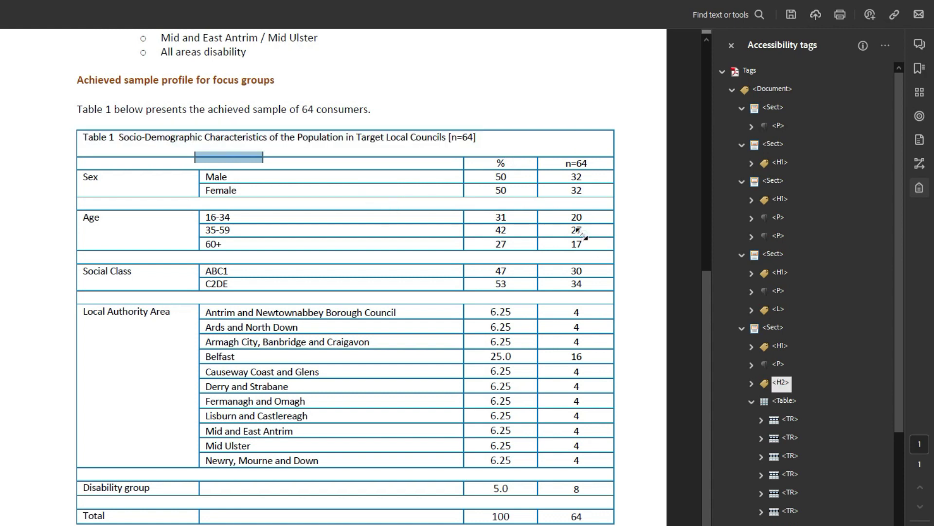
{"action": "left_click", "coordinate": [790, 420]}
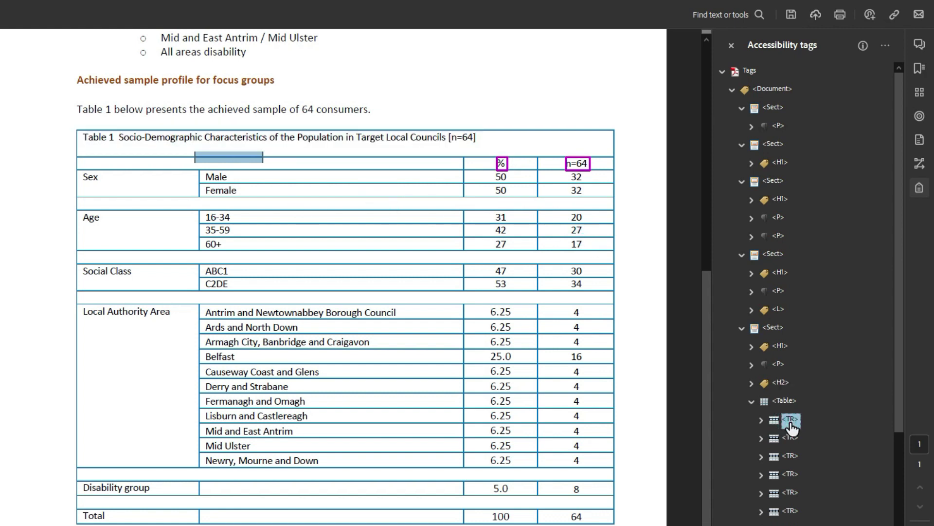
{"action": "key", "text": "Right"}
{"action": "key", "text": "Down"}
{"action": "key", "text": "Down"}
{"action": "key", "text": "Right"}
{"action": "key", "text": "Down"}
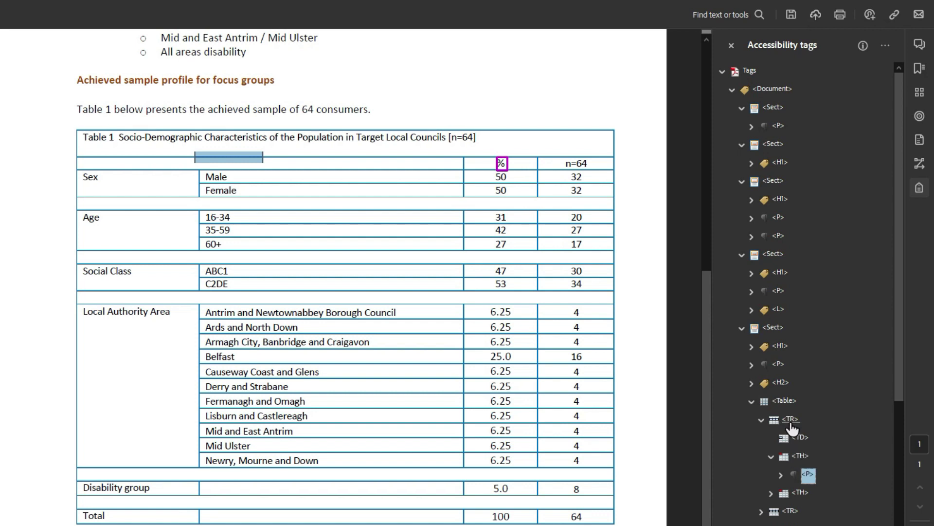
{"action": "key", "text": "Left"}
{"action": "key", "text": "Left"}
{"action": "key", "text": "Down"}
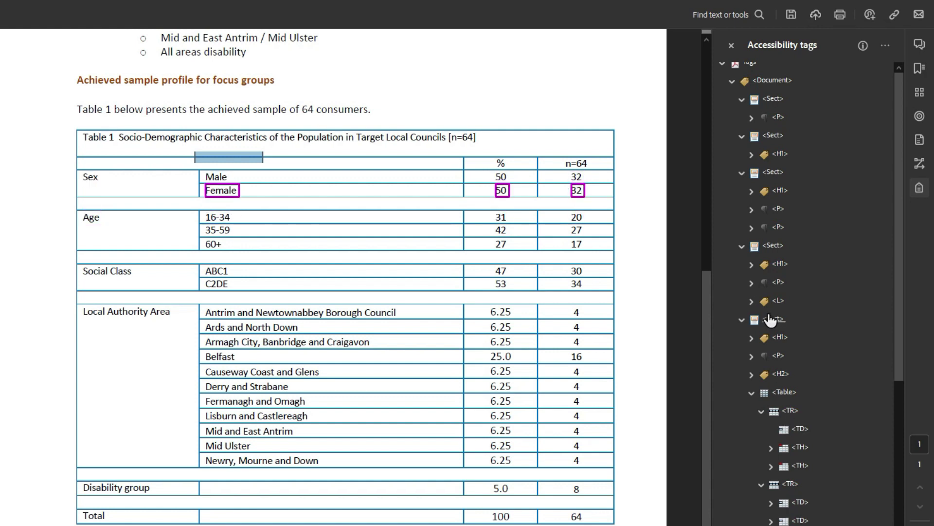
{"action": "left_click", "coordinate": [638, 280]}
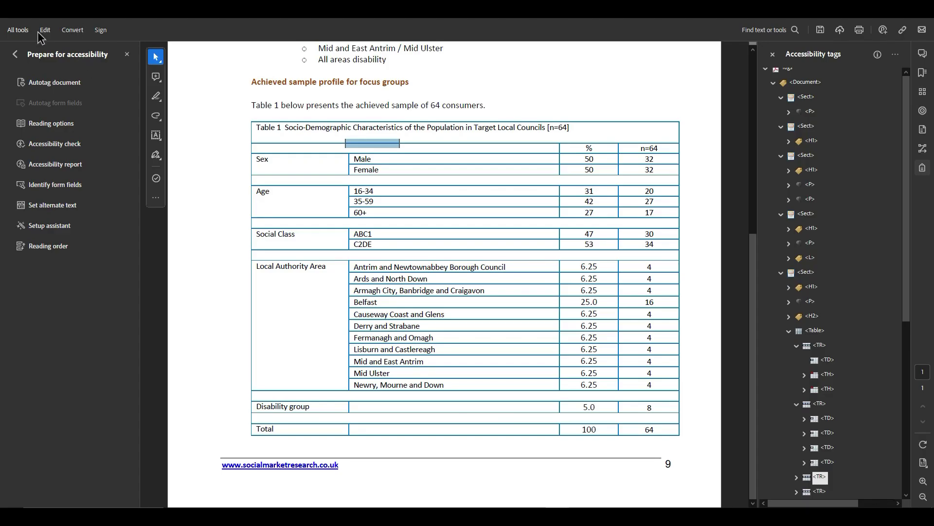
- Add the text label 'Sex' in the blank row under the table title
{"action": "left_click", "coordinate": [19, 55]}
{"action": "left_click", "coordinate": [52, 97]}
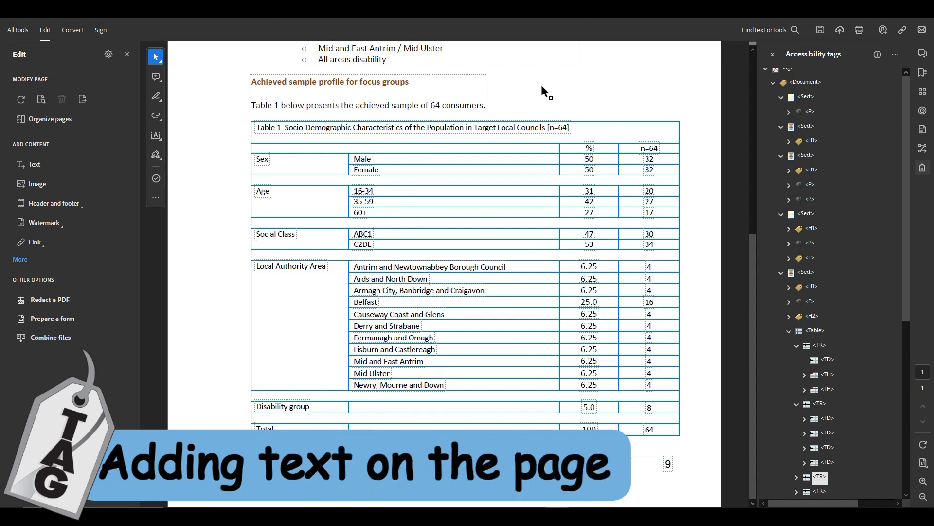
{"action": "scroll", "coordinate": [281, 87], "scroll_direction": "up", "scroll_amount": 3}
{"action": "left_click", "coordinate": [30, 167]}
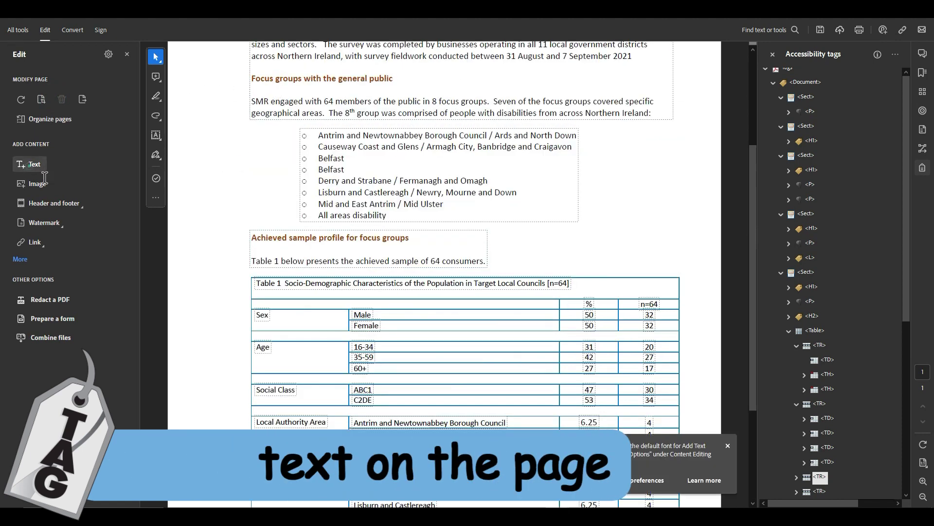
{"action": "left_click", "coordinate": [390, 305]}
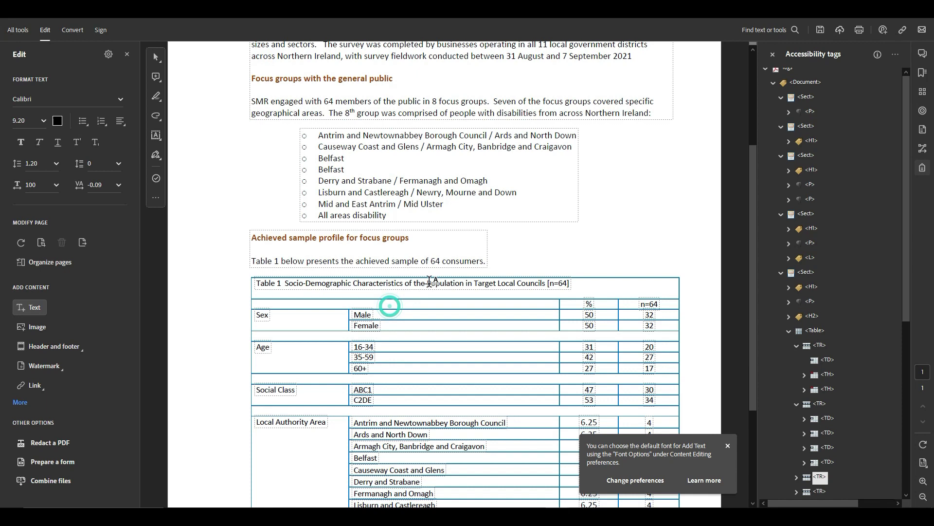
{"action": "type", "text": "Sex"}
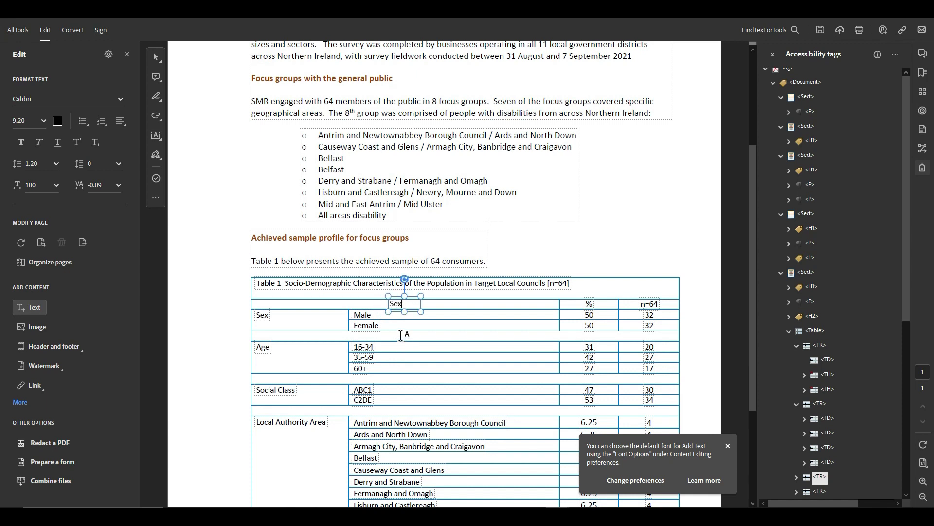
- Add the labels 'Age', 'Social Class', 'Local Authority Area' and 'Disability Group' in the empty rows
{"action": "left_click", "coordinate": [400, 334]}
{"action": "type", "text": "Age"}
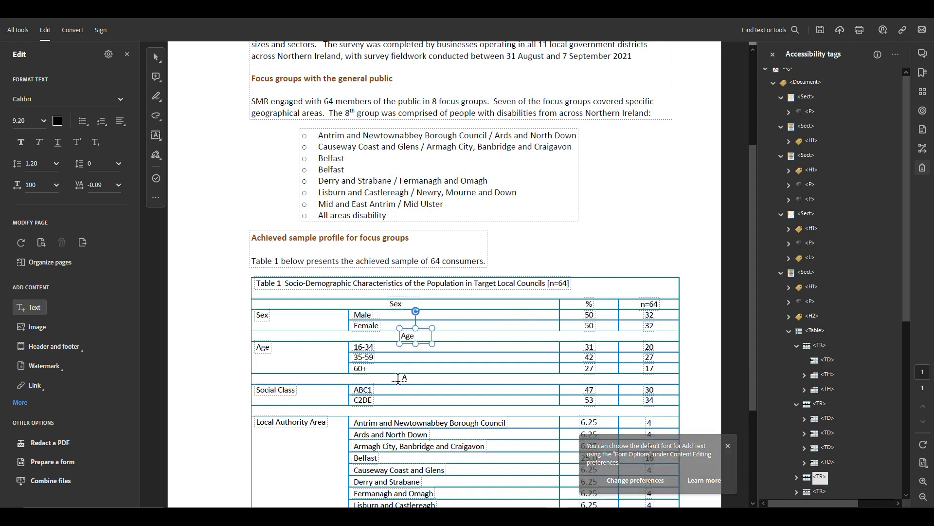
{"action": "left_click", "coordinate": [398, 378]}
{"action": "type", "text": "Social Class"}
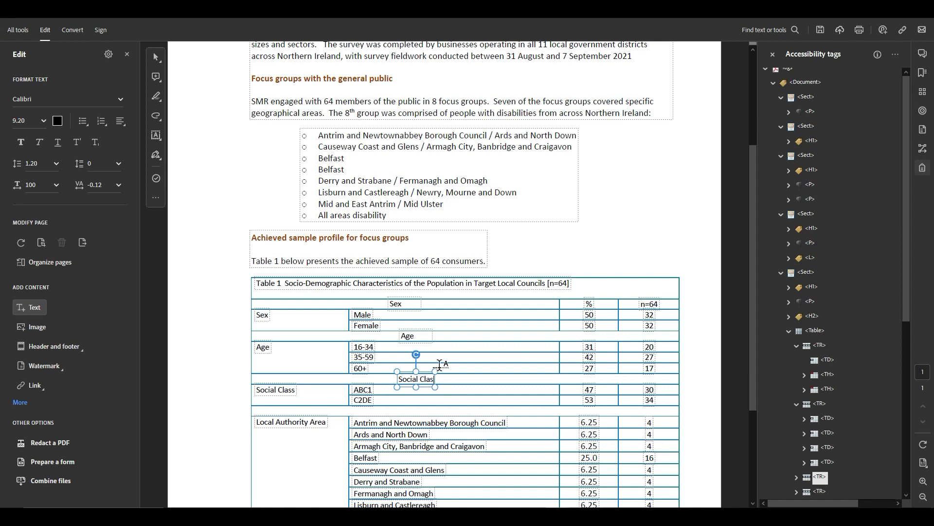
{"action": "left_click", "coordinate": [399, 409]}
{"action": "type", "text": "Local "}
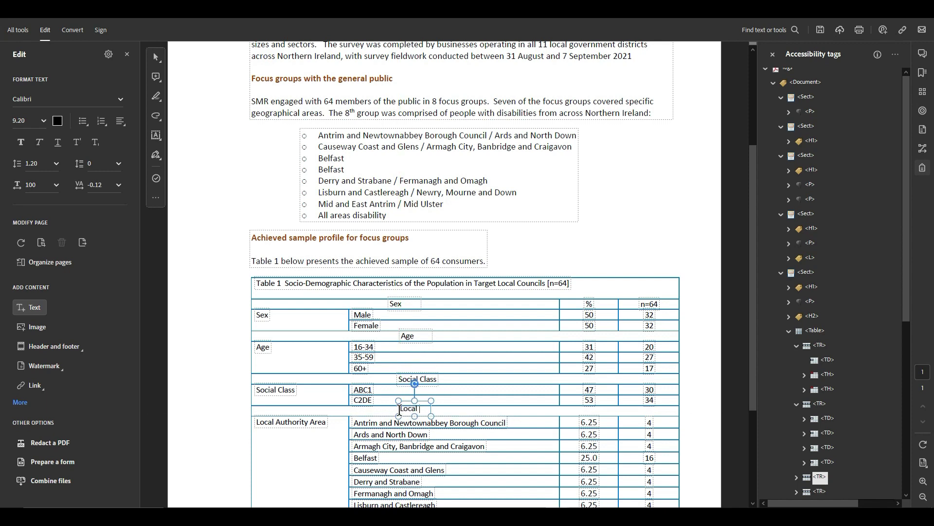
{"action": "type", "text": "Authority Area"}
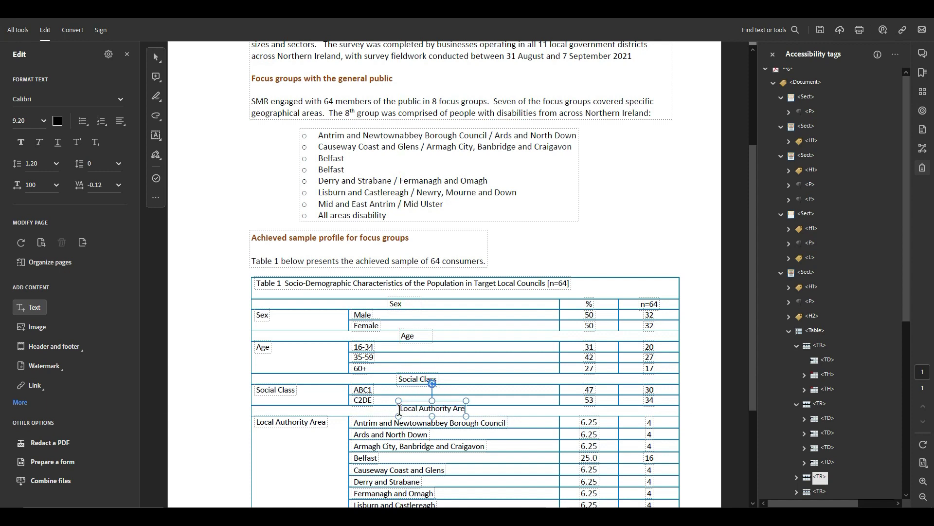
{"action": "scroll", "coordinate": [379, 395], "scroll_direction": "down", "scroll_amount": 3}
{"action": "left_click", "coordinate": [378, 395]}
{"action": "type", "text": "Disabilit"}
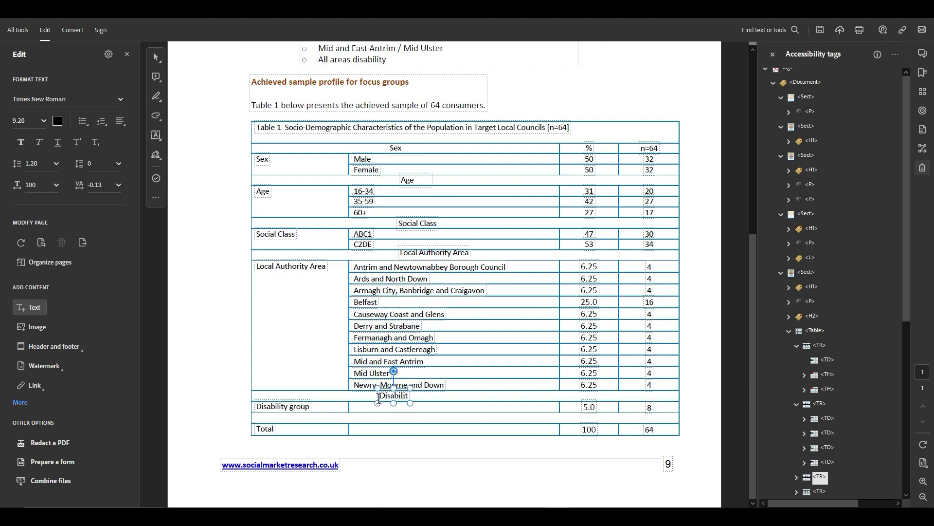
{"action": "type", "text": "y Group"}
{"action": "key", "text": "ctrl+a"}
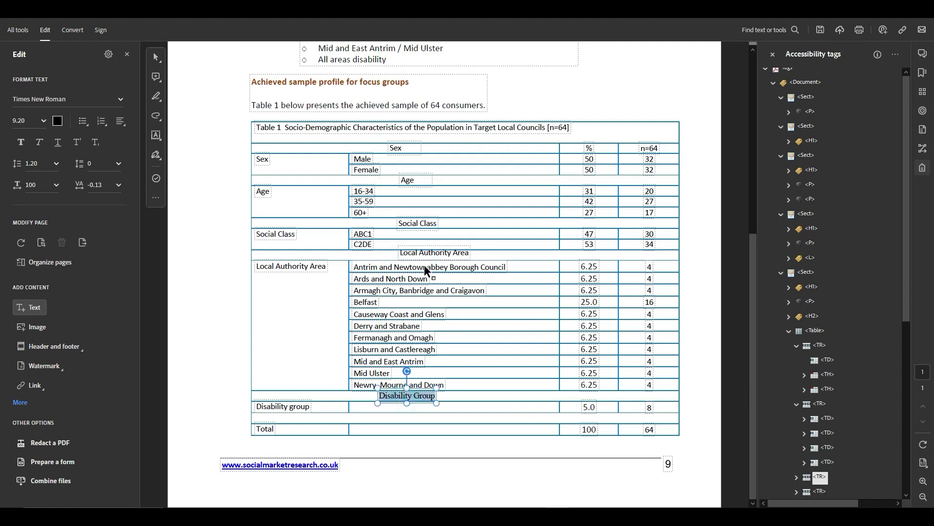
- Select the Disability Group, Local Authority Area, Social Class, Age and Sex labels and colour them white
{"action": "left_click", "coordinate": [420, 246], "text": "ctrl"}
{"action": "left_click", "coordinate": [415, 222], "text": "ctrl"}
{"action": "left_click", "coordinate": [411, 177], "text": "ctrl"}
{"action": "left_click", "coordinate": [406, 148], "text": "ctrl"}
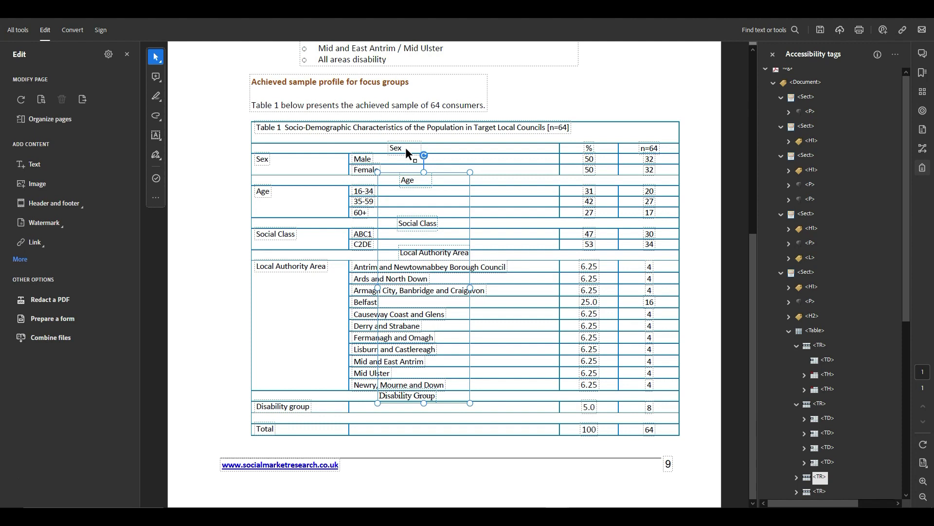
{"action": "left_click", "coordinate": [45, 117]}
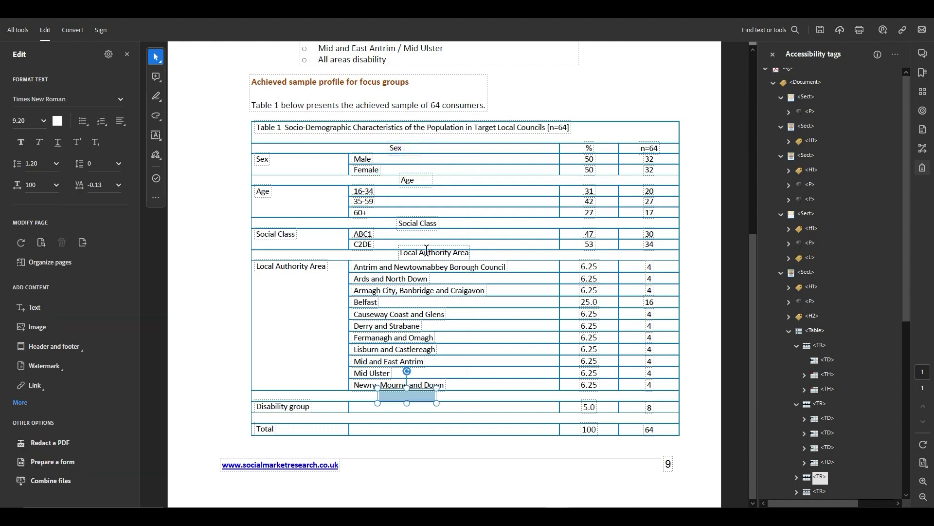
- Check the hidden label boxes, then dismiss the tag tree options menu
{"action": "triple_click", "coordinate": [427, 250]}
{"action": "left_click", "coordinate": [408, 147]}
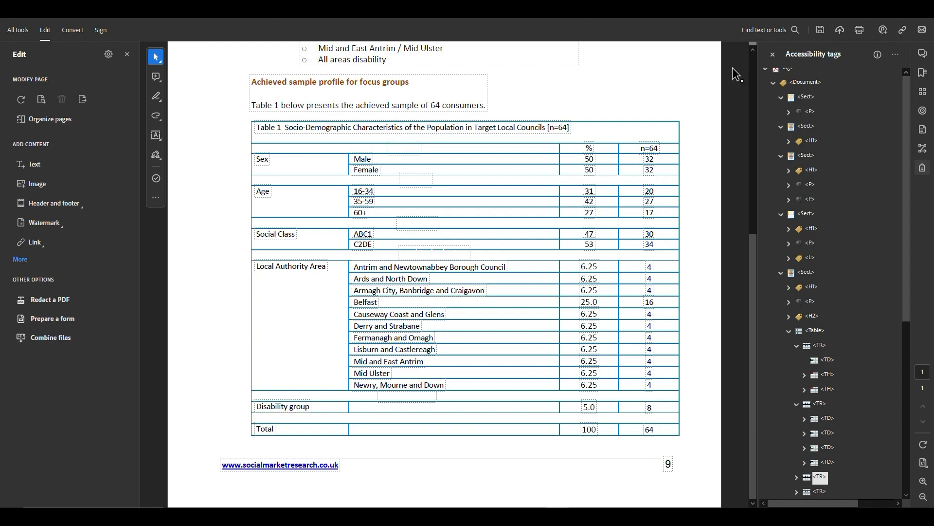
{"action": "left_click", "coordinate": [415, 147]}
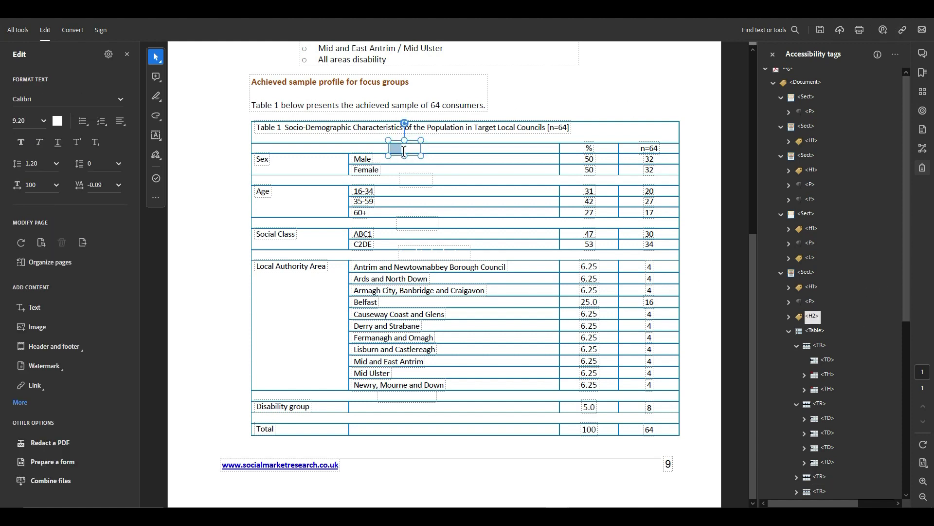
{"action": "left_click", "coordinate": [896, 55]}
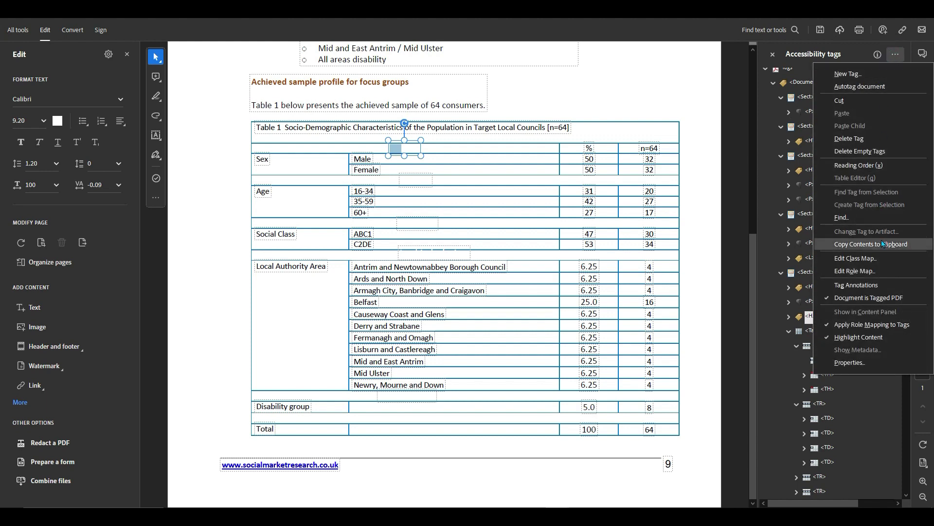
{"action": "left_click", "coordinate": [652, 69]}
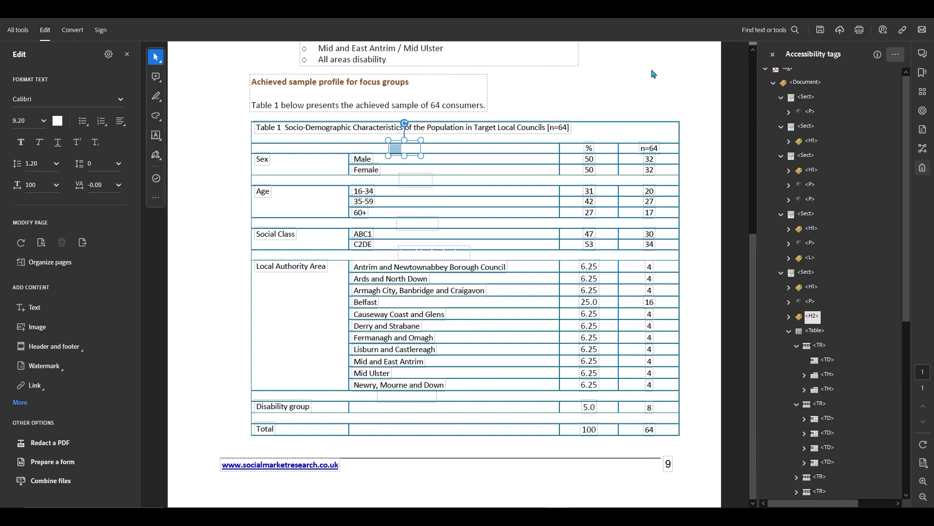
- Create a tag from the hidden Sex text and move it after the H2 heading
{"action": "left_click", "coordinate": [128, 54]}
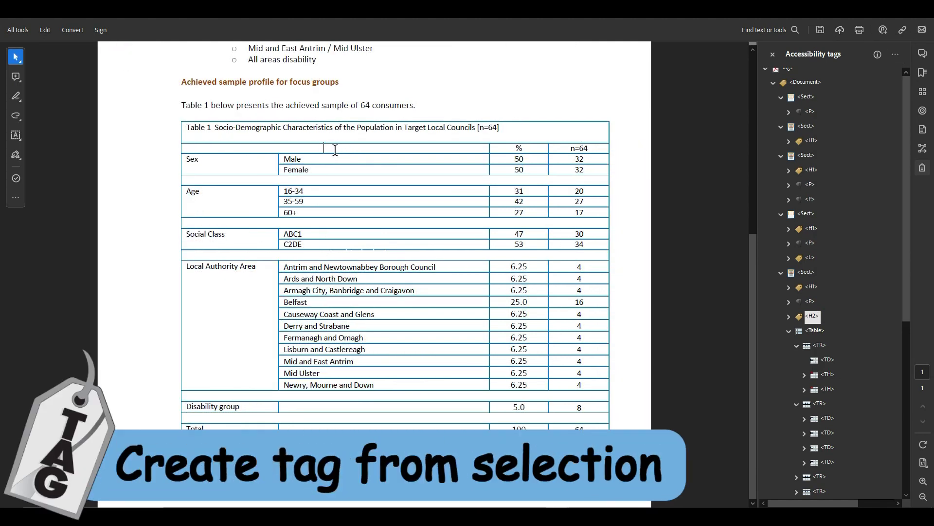
{"action": "left_click_drag", "start_coordinate": [337, 149], "coordinate": [312, 146]}
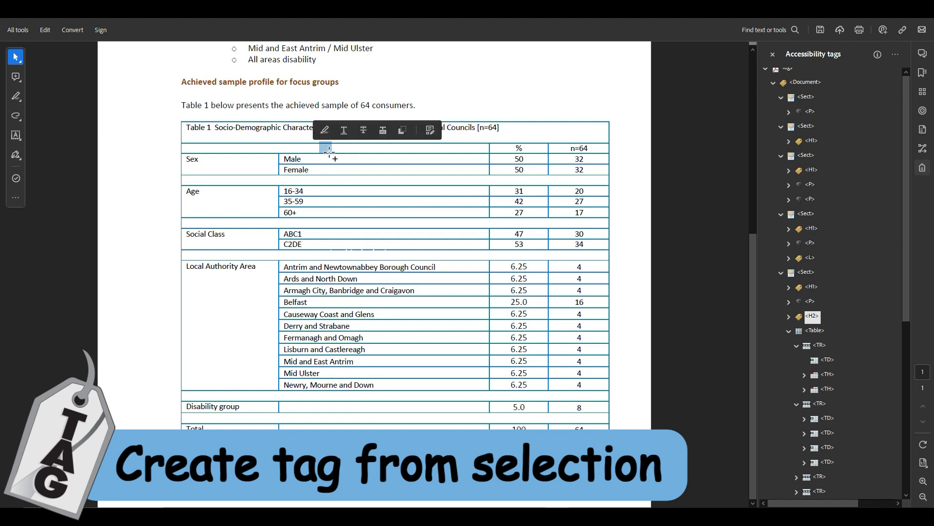
{"action": "left_click", "coordinate": [896, 54]}
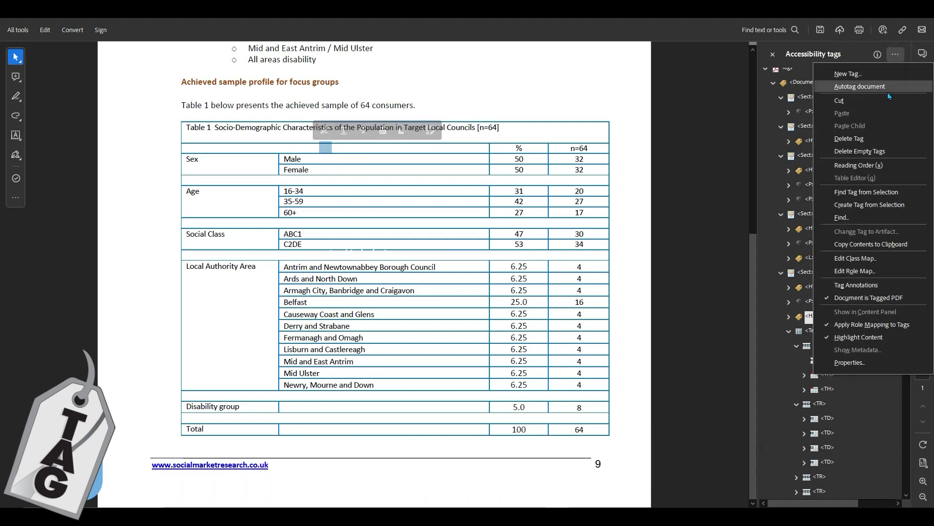
{"action": "left_click", "coordinate": [879, 205]}
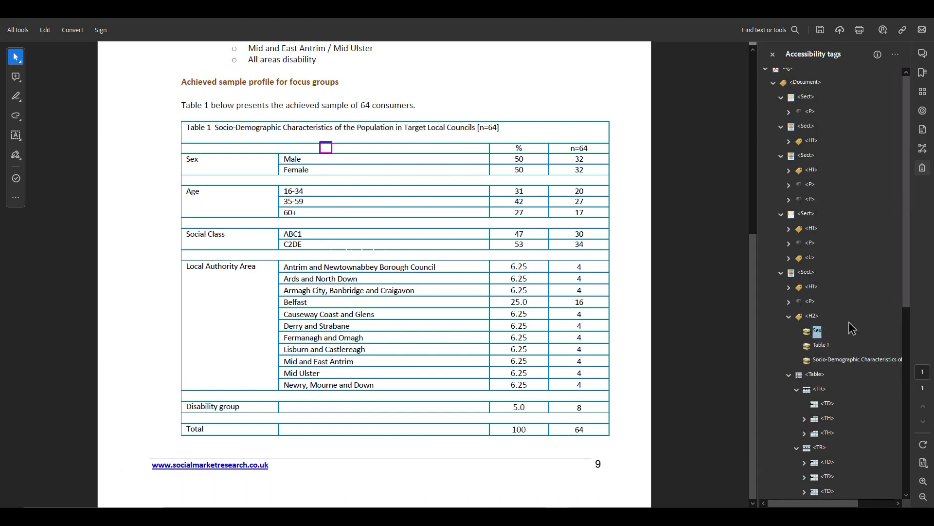
{"action": "key", "text": "ctrl+x"}
{"action": "key", "text": "Up"}
{"action": "key", "text": "ctrl+v"}
{"action": "key", "text": "Left"}
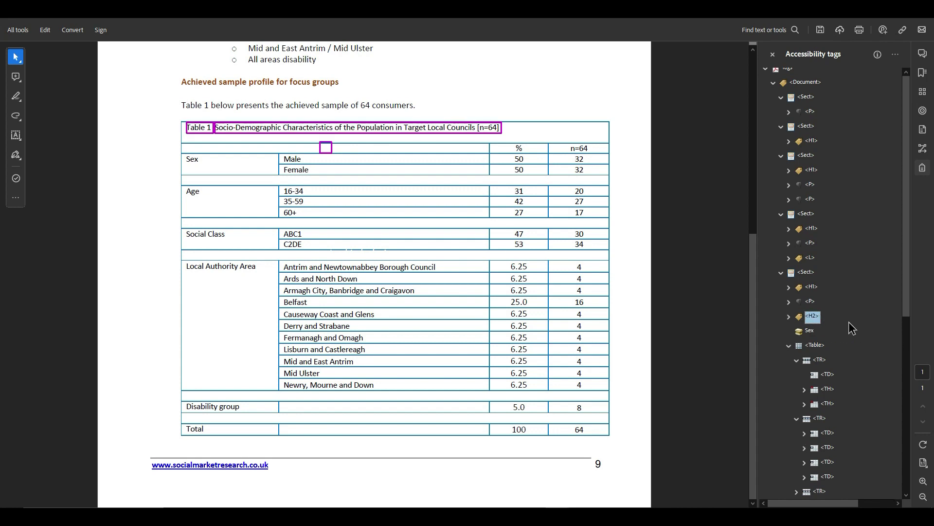
{"action": "key", "text": "Down"}
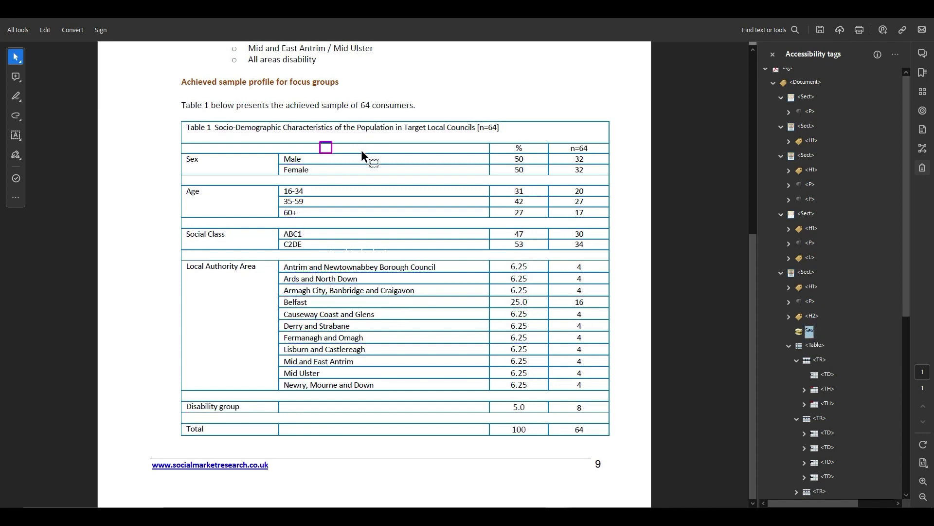
- Create a tag from the hidden Age text below Female
{"action": "left_click_drag", "start_coordinate": [346, 181], "coordinate": [331, 180]}
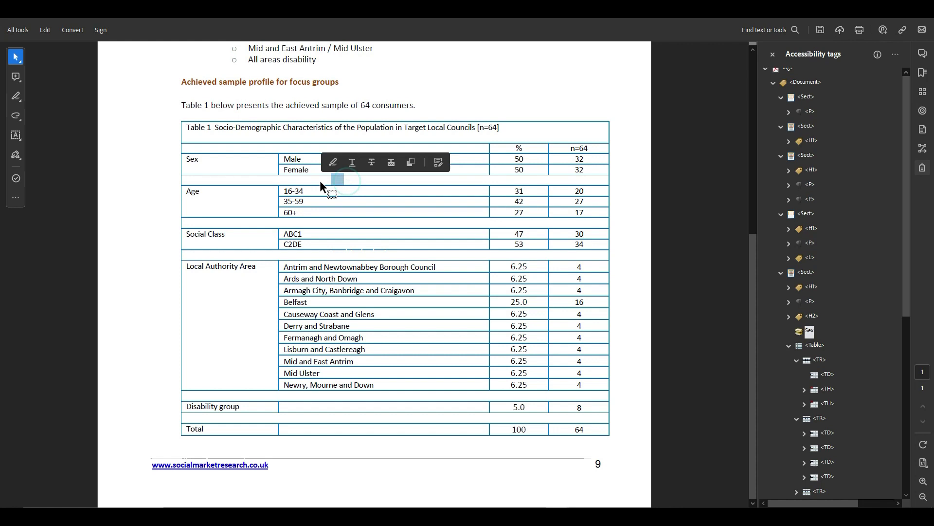
{"action": "left_click", "coordinate": [896, 53]}
{"action": "left_click", "coordinate": [884, 203]}
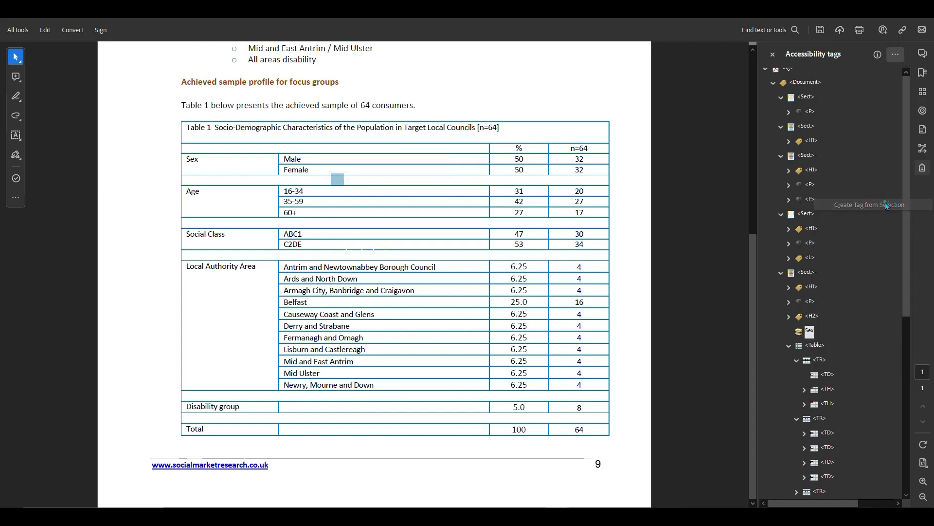
{"action": "left_click_drag", "start_coordinate": [346, 179], "coordinate": [334, 180]}
{"action": "left_click", "coordinate": [895, 54]}
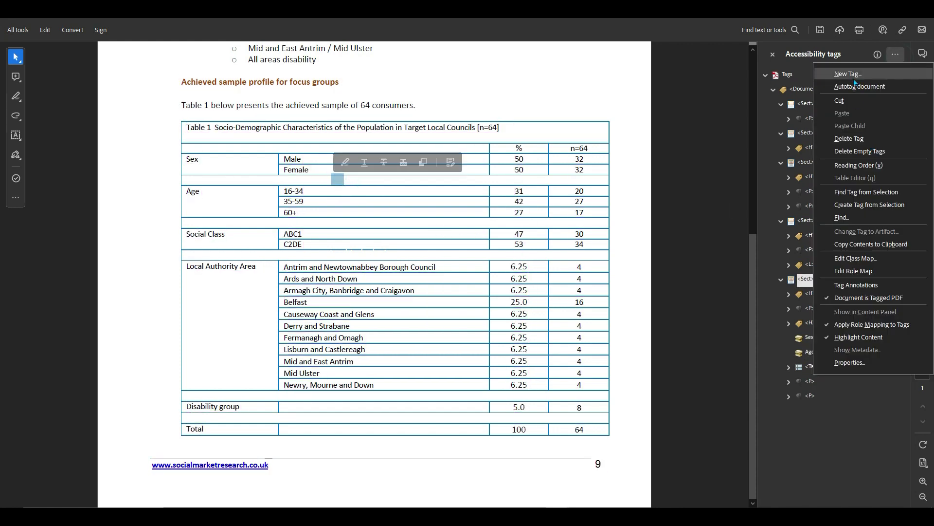
{"action": "left_click", "coordinate": [876, 203]}
{"action": "left_click", "coordinate": [813, 324]}
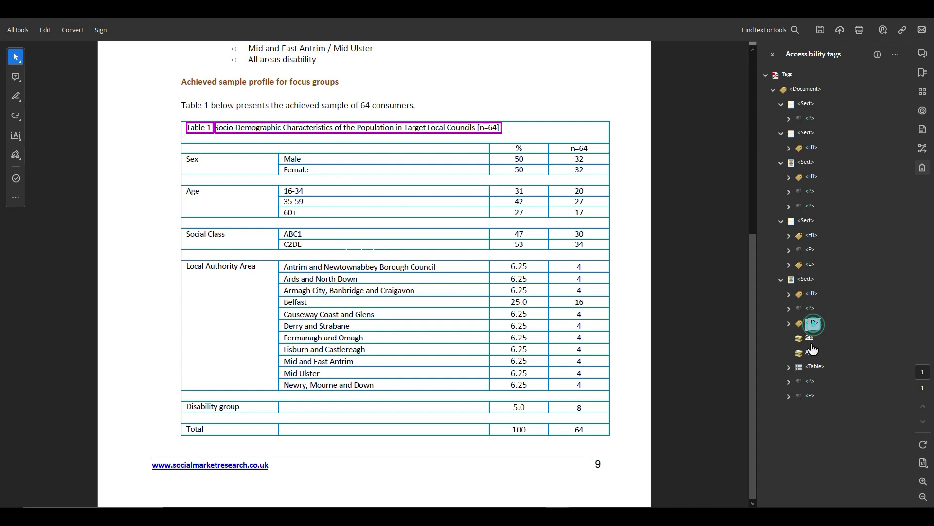
- Create tags from the hidden Social Class, Local Authority Area and Disability Group texts
{"action": "double_click", "coordinate": [374, 219]}
{"action": "left_click", "coordinate": [895, 54]}
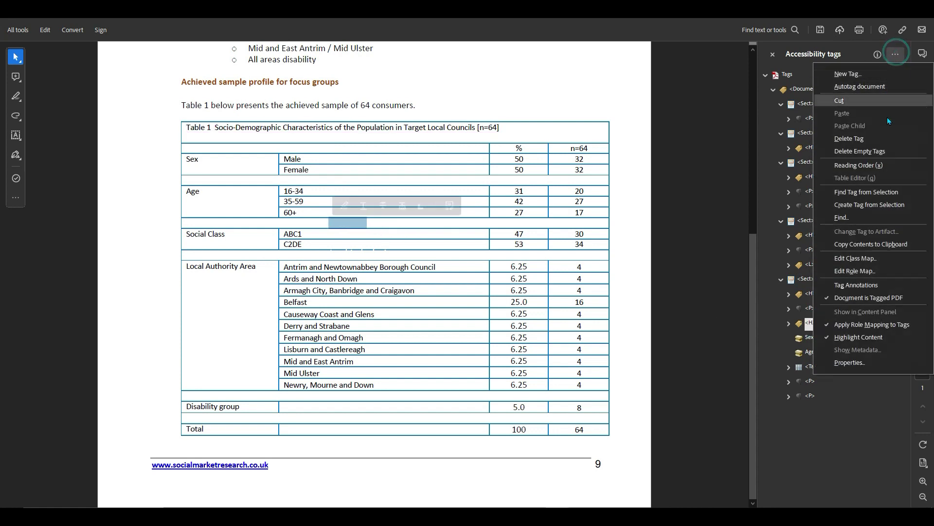
{"action": "left_click", "coordinate": [869, 205]}
{"action": "left_click_drag", "start_coordinate": [393, 253], "coordinate": [335, 262]}
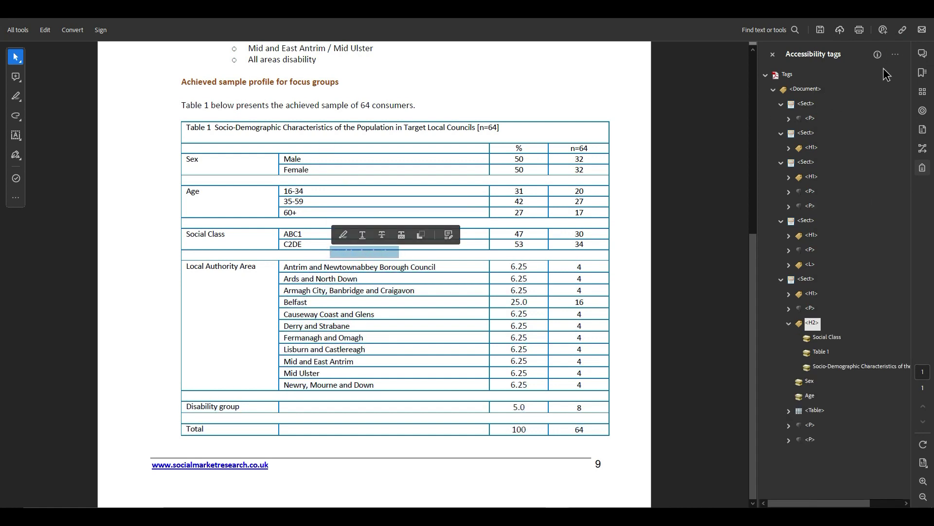
{"action": "left_click", "coordinate": [896, 54]}
{"action": "left_click", "coordinate": [869, 204]}
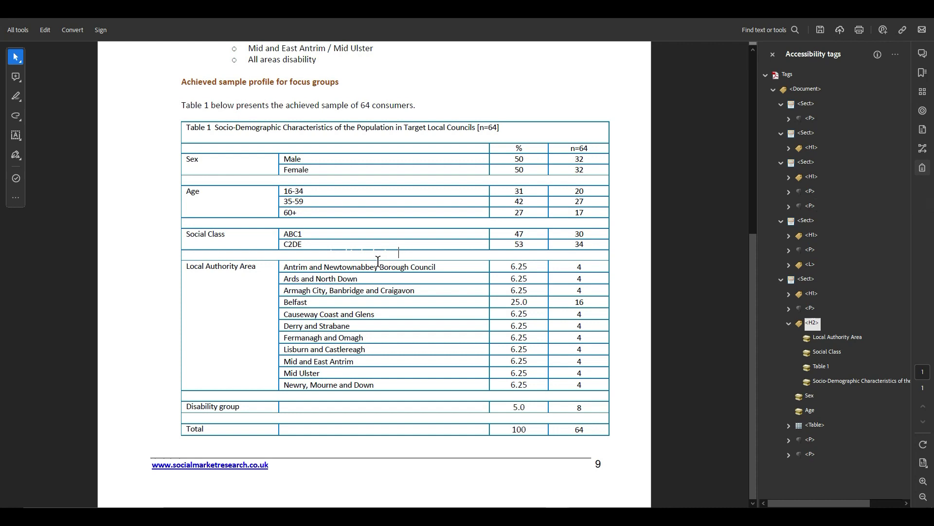
{"action": "left_click_drag", "start_coordinate": [369, 396], "coordinate": [310, 396]}
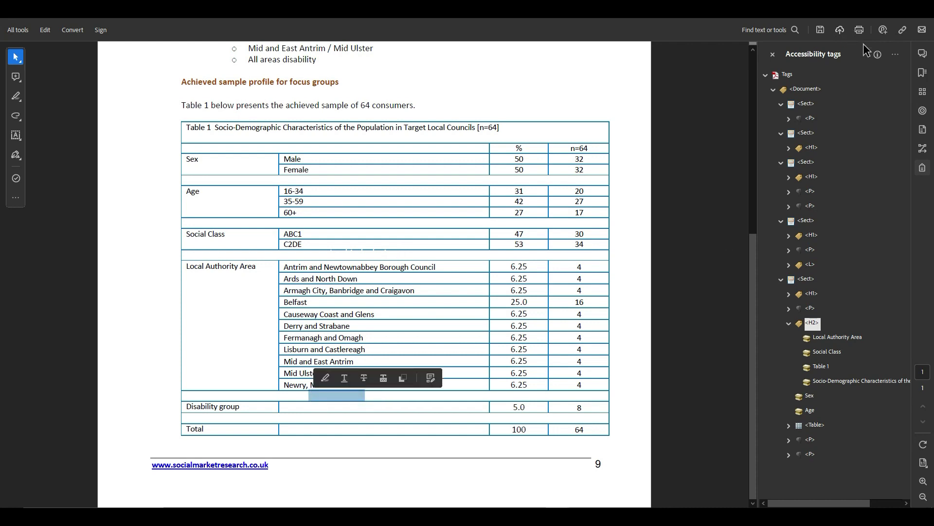
{"action": "left_click", "coordinate": [895, 54]}
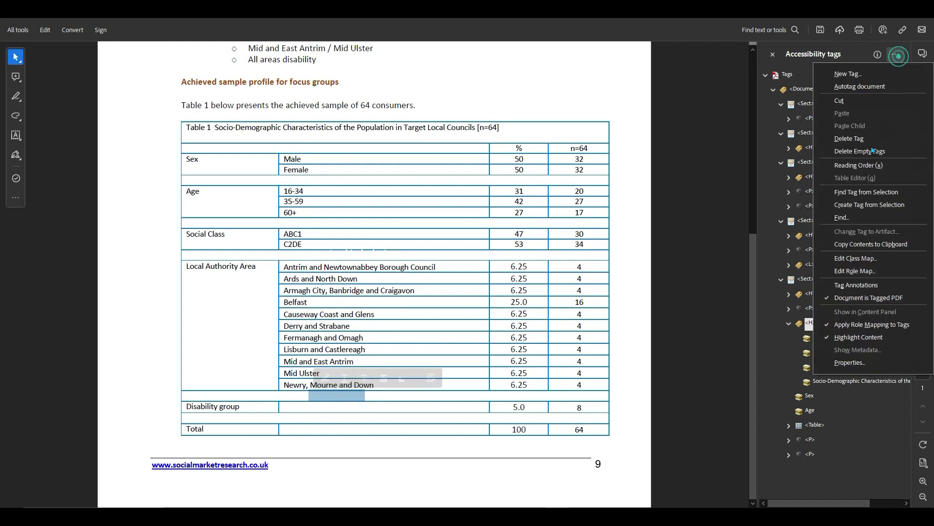
{"action": "left_click", "coordinate": [874, 204]}
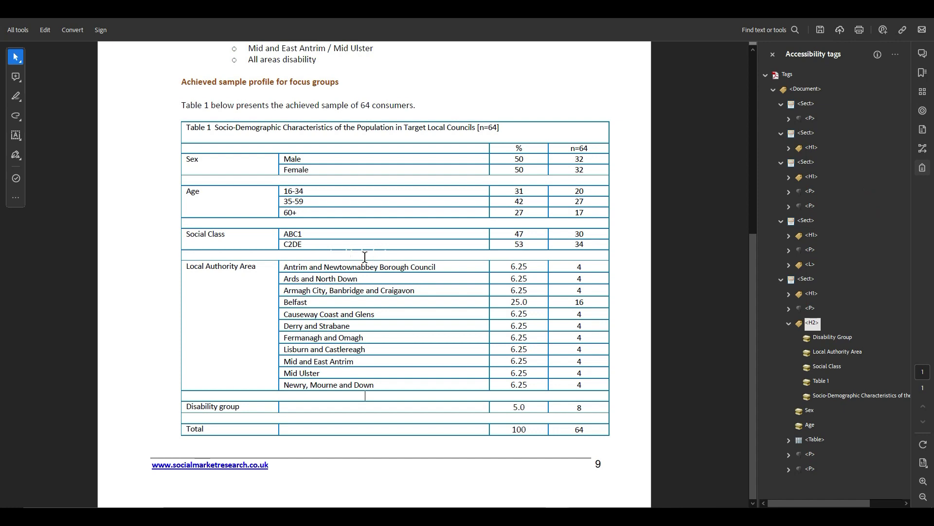
- Set the empty text box below C2DE to font size 8 and close page editing
{"action": "scroll", "coordinate": [365, 257], "scroll_direction": "up", "scroll_amount": 3}
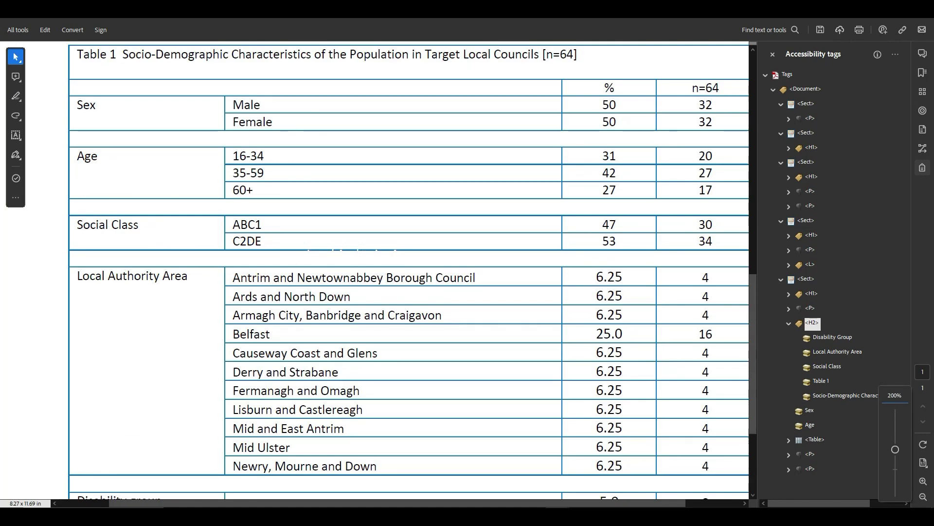
{"action": "left_click", "coordinate": [17, 30]}
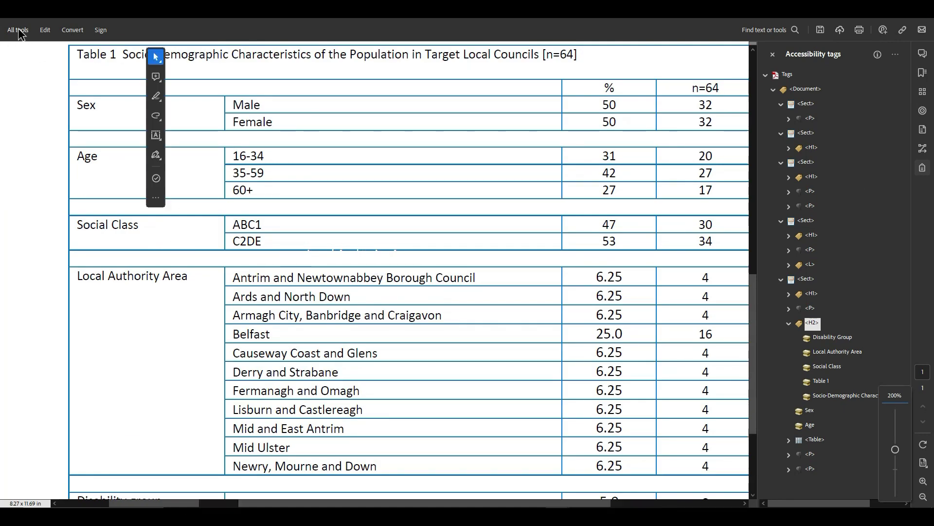
{"action": "left_click", "coordinate": [47, 96]}
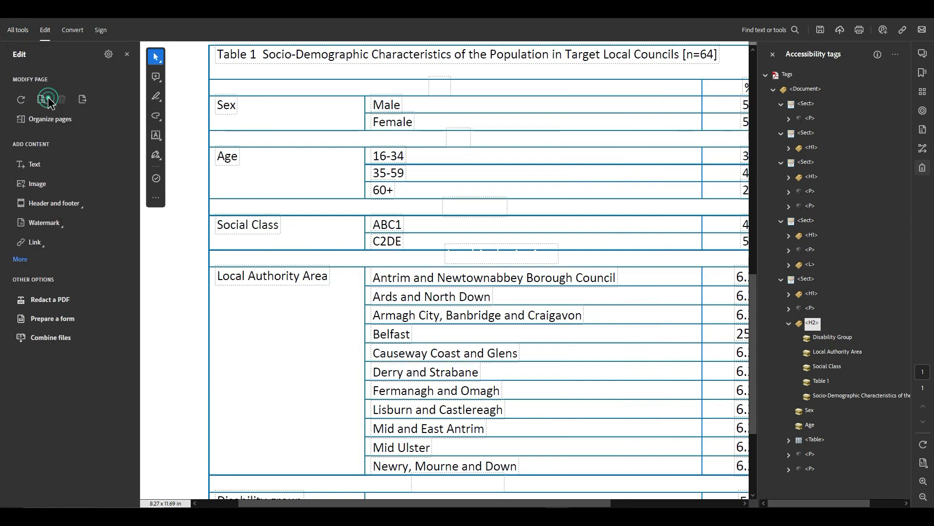
{"action": "left_click", "coordinate": [503, 265]}
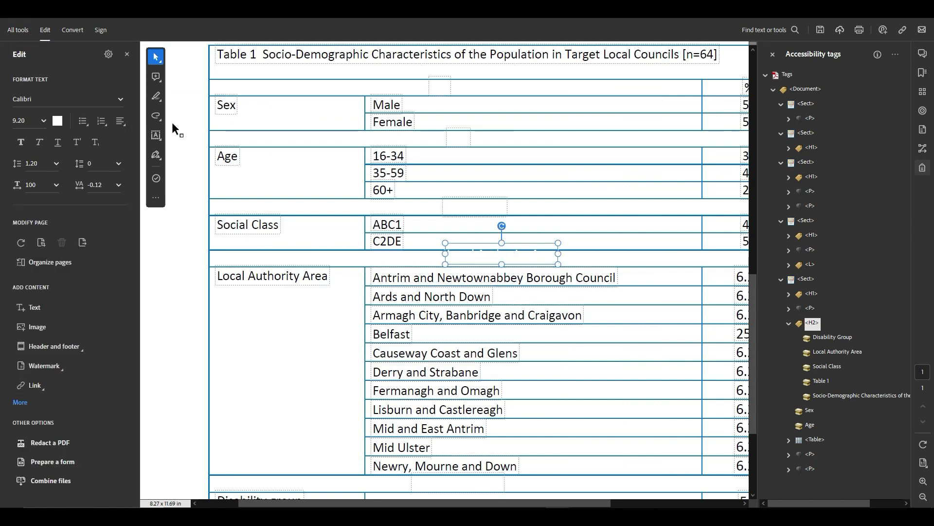
{"action": "left_click", "coordinate": [43, 121]}
{"action": "left_click", "coordinate": [28, 142]}
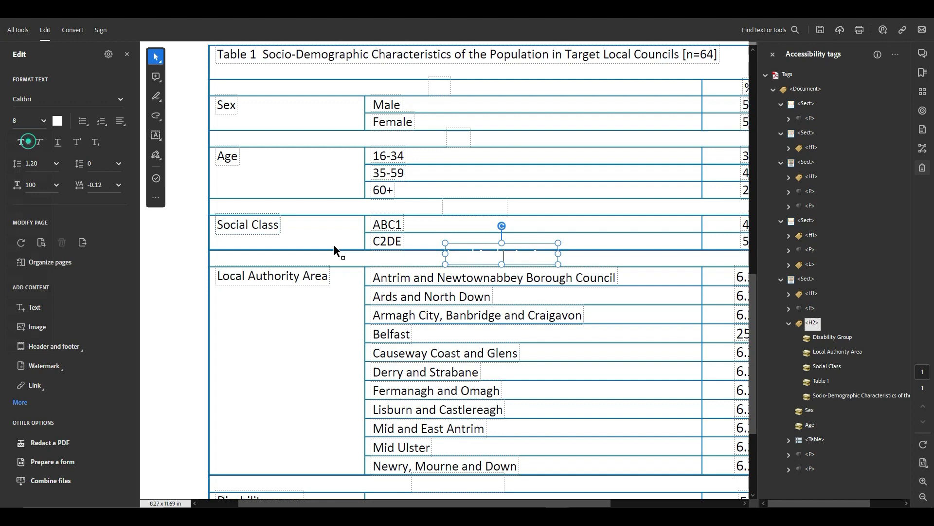
{"action": "left_click", "coordinate": [592, 232]}
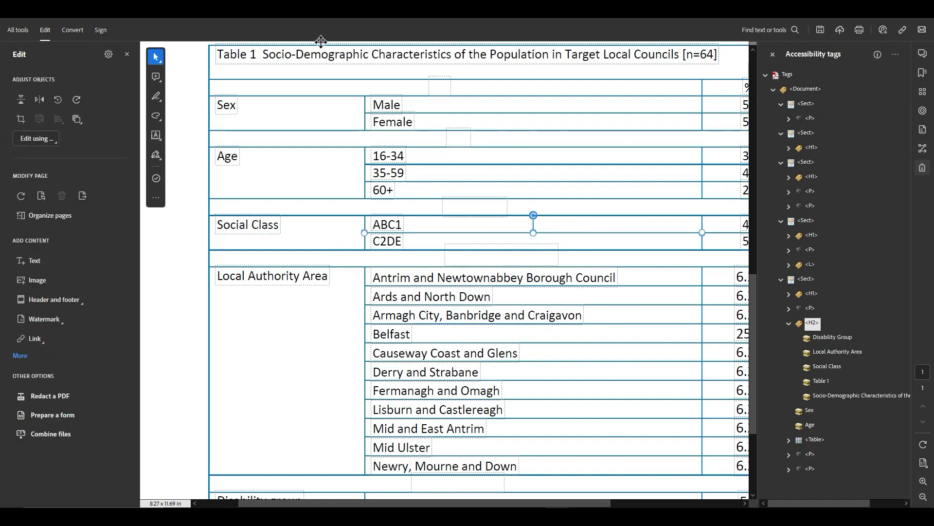
{"action": "left_click", "coordinate": [129, 53]}
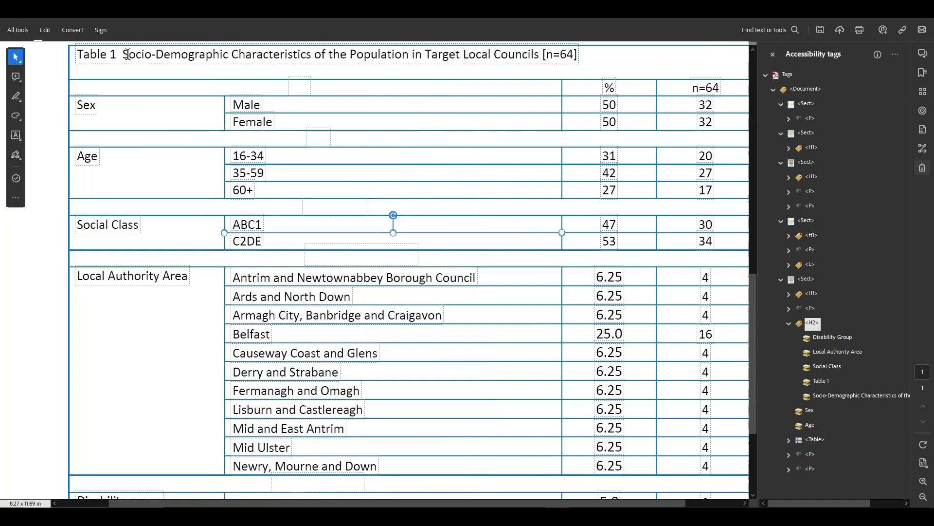
{"action": "scroll", "coordinate": [414, 171], "scroll_direction": "down", "scroll_amount": 2}
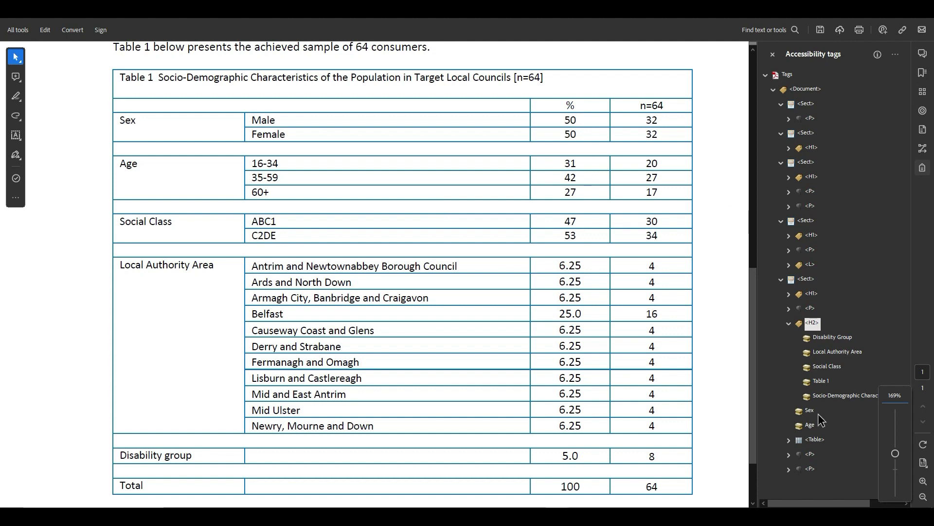
- Expand the Table tag to reach the first row's empty cell
{"action": "left_click", "coordinate": [824, 435]}
{"action": "key", "text": "Right"}
{"action": "key", "text": "Down"}
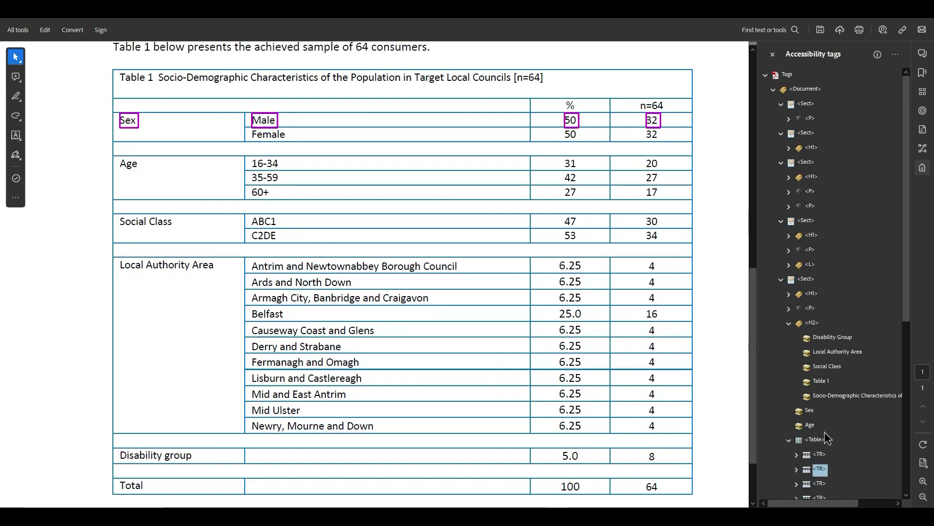
{"action": "key", "text": "Up"}
{"action": "key", "text": "Right"}
{"action": "key", "text": "Down"}
{"action": "key", "text": "Down"}
{"action": "key", "text": "Down"}
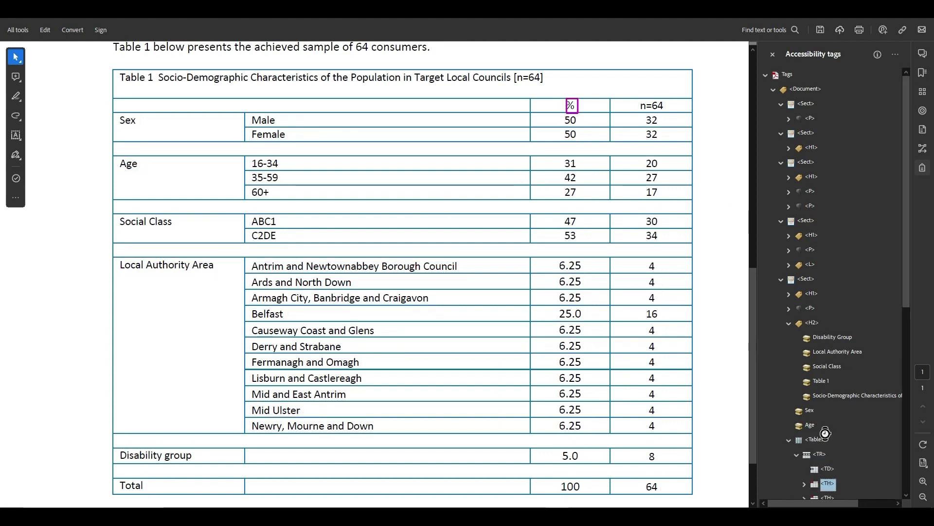
{"action": "key", "text": "Up"}
{"action": "key", "text": "Up"}
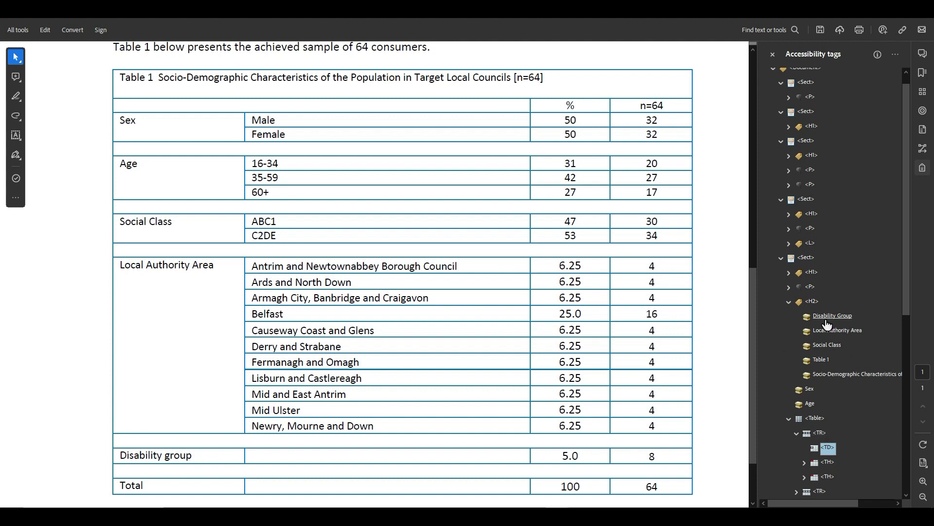
- Move the Sex tag into the first row's empty cell and rename that TD to TH
{"action": "left_click", "coordinate": [809, 389]}
{"action": "left_click_drag", "start_coordinate": [809, 391], "coordinate": [830, 438]}
{"action": "left_click", "coordinate": [831, 437]}
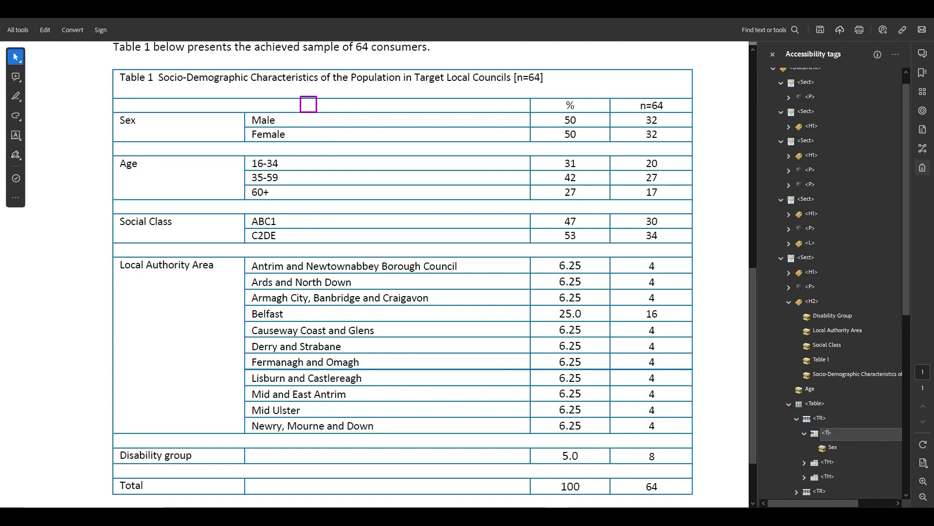
{"action": "type", "text": "H"}
{"action": "key", "text": "Return"}
- Change the second row's duplicate Sex tag to an Artifact
{"action": "key", "text": "Up"}
{"action": "key", "text": "Down"}
{"action": "key", "text": "Down"}
{"action": "key", "text": "Down"}
{"action": "key", "text": "Down"}
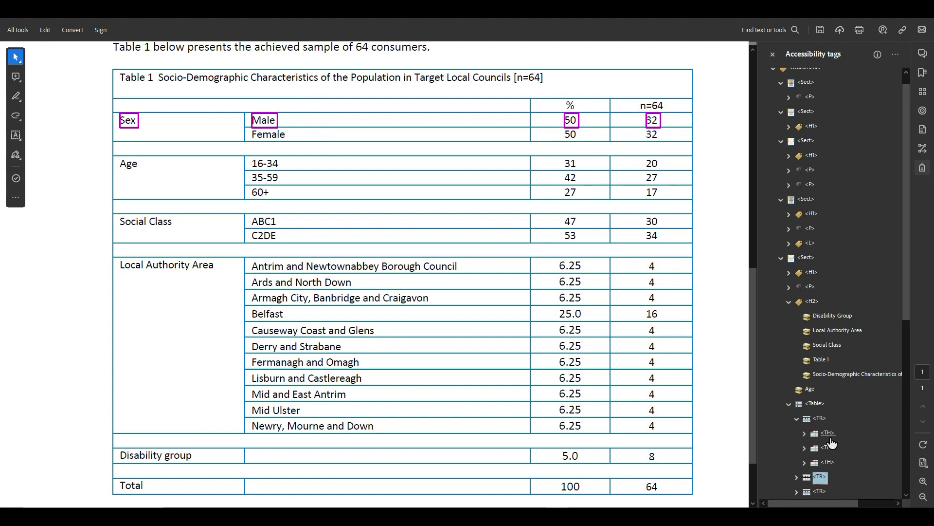
{"action": "key", "text": "Right"}
{"action": "key", "text": "Down"}
{"action": "key", "text": "Right"}
{"action": "key", "text": "Down"}
{"action": "scroll", "coordinate": [831, 439], "scroll_direction": "down", "scroll_amount": 3}
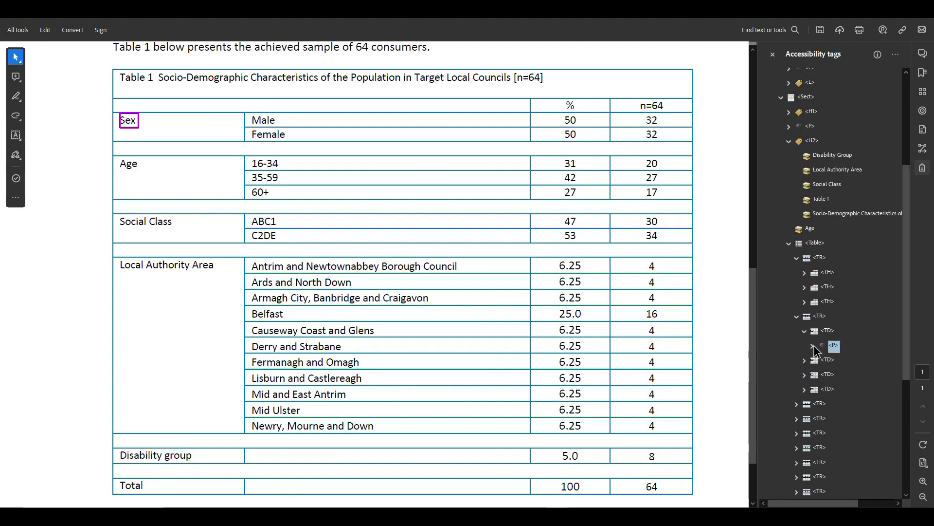
{"action": "left_click", "coordinate": [814, 347]}
{"action": "right_click", "coordinate": [841, 359]}
{"action": "left_click", "coordinate": [859, 230]}
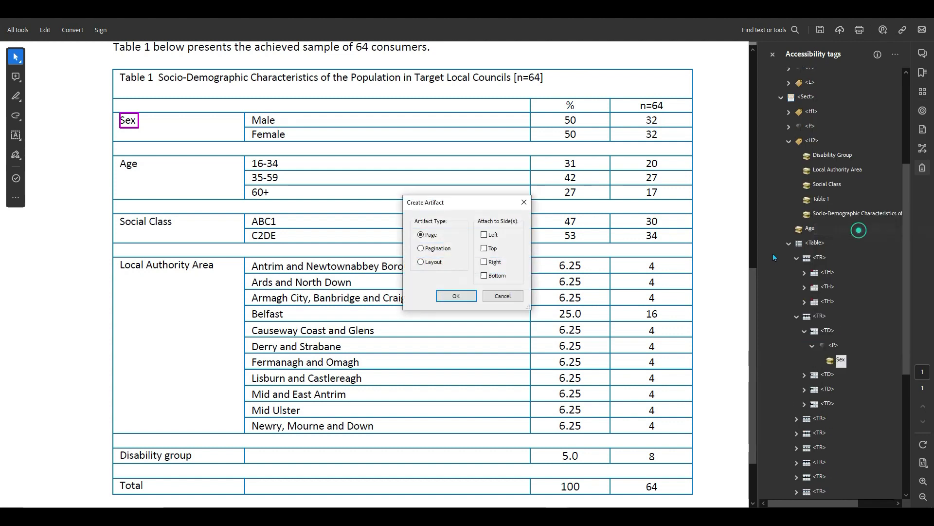
{"action": "left_click", "coordinate": [475, 299]}
- Verify the header row cells hold Sex, % and n=64
{"action": "key", "text": "Up"}
{"action": "key", "text": "Up"}
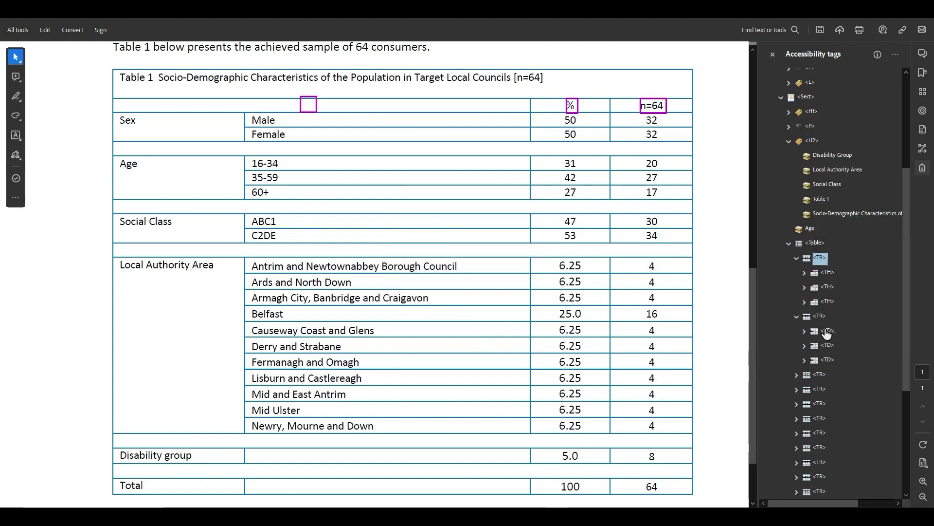
{"action": "key", "text": "Down"}
{"action": "key", "text": "Right"}
{"action": "key", "text": "Down"}
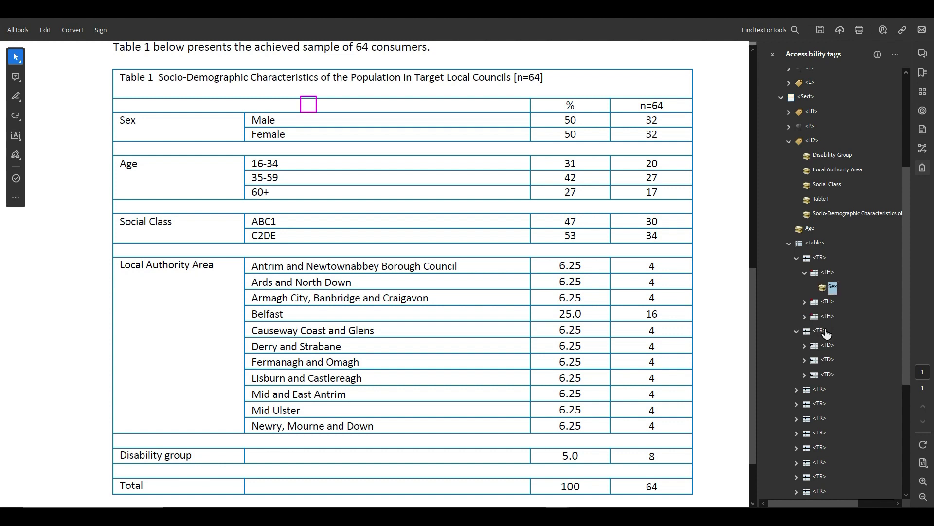
{"action": "key", "text": "Down"}
{"action": "key", "text": "Right"}
{"action": "key", "text": "Down"}
{"action": "key", "text": "Right"}
{"action": "key", "text": "Down"}
{"action": "key", "text": "Down"}
{"action": "key", "text": "Right"}
{"action": "key", "text": "Down"}
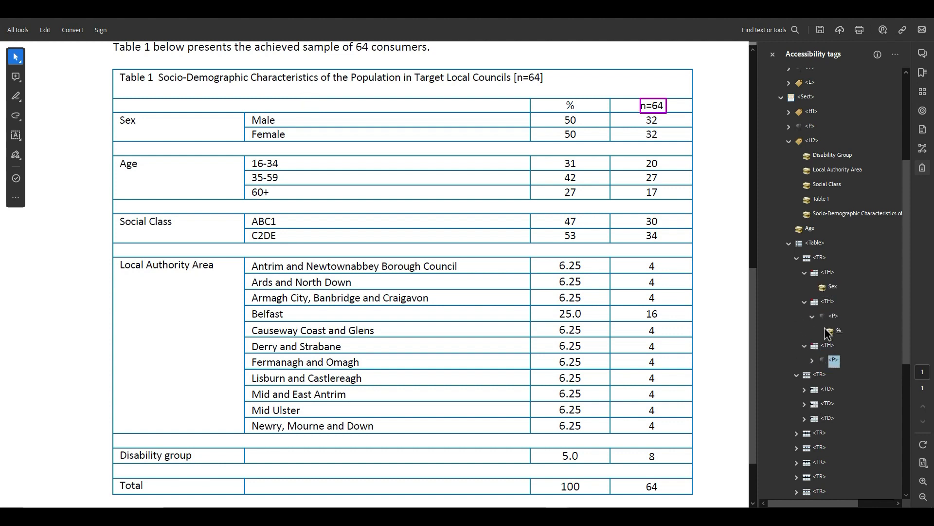
{"action": "key", "text": "Right"}
{"action": "key", "text": "Down"}
{"action": "key", "text": "Up"}
{"action": "key", "text": "Up"}
{"action": "key", "text": "Up"}
{"action": "key", "text": "Up"}
{"action": "key", "text": "Up"}
{"action": "key", "text": "Up"}
{"action": "key", "text": "Up"}
{"action": "key", "text": "Up"}
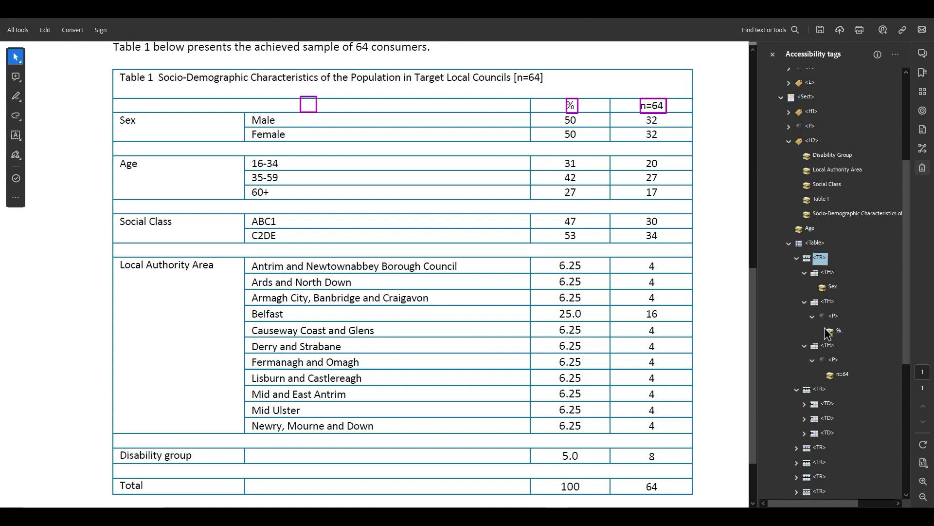
- Step down through the Male, Female and Age/16-34 rows to check their cell tags
{"action": "key", "text": "Left"}
{"action": "key", "text": "Down"}
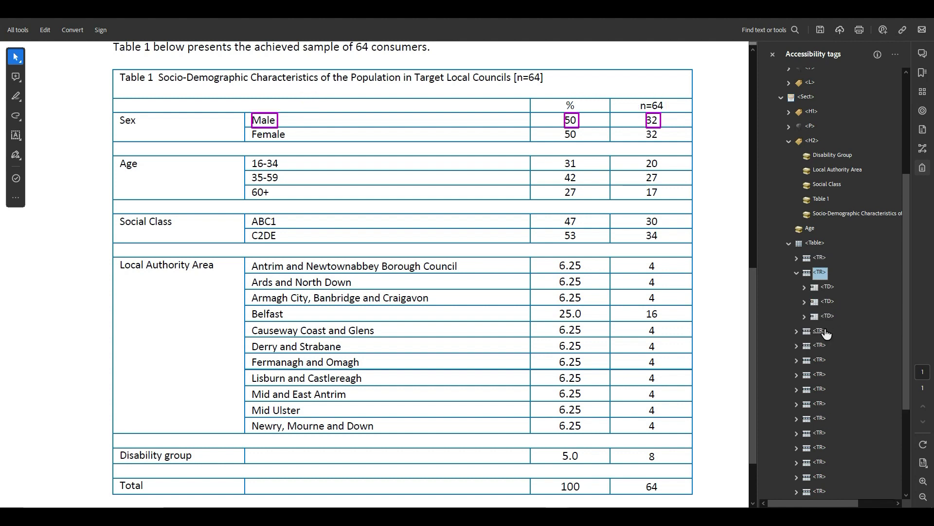
{"action": "key", "text": "Up"}
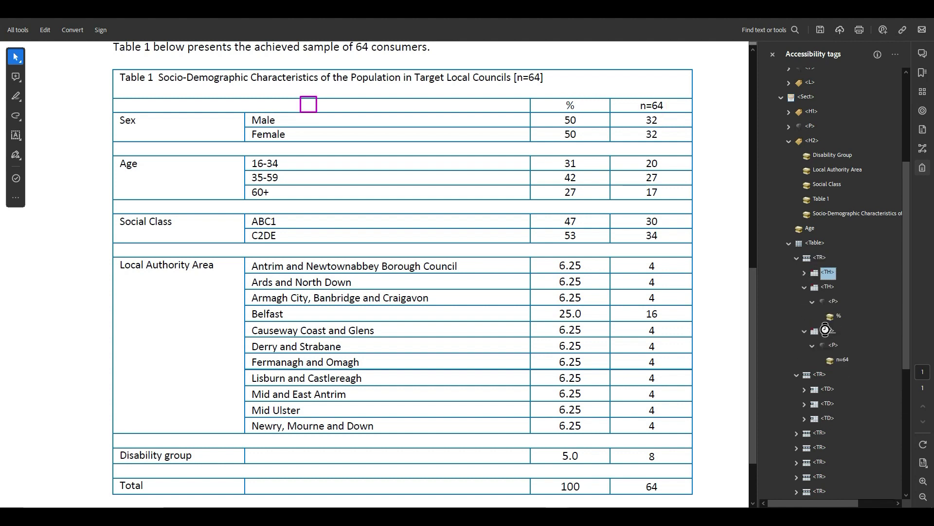
{"action": "key", "text": "Down"}
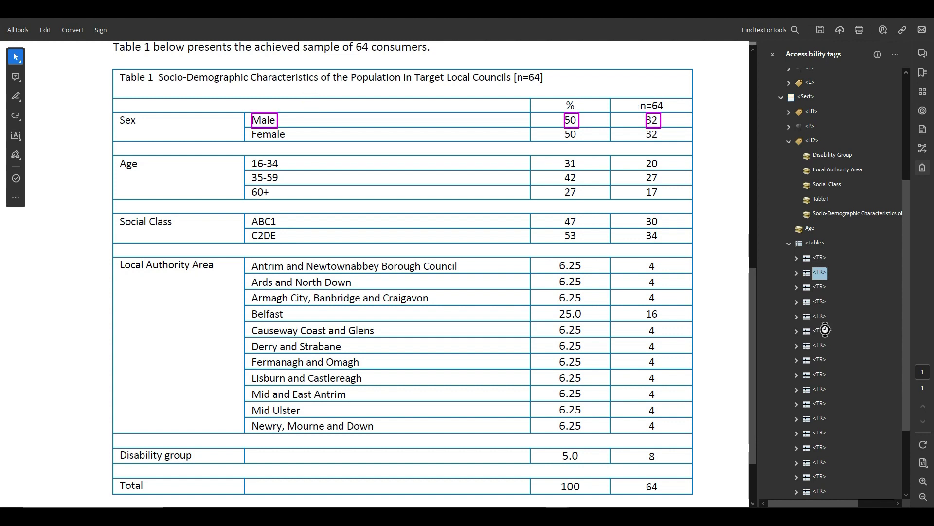
{"action": "key", "text": "Left"}
{"action": "key", "text": "Down"}
{"action": "key", "text": "Down"}
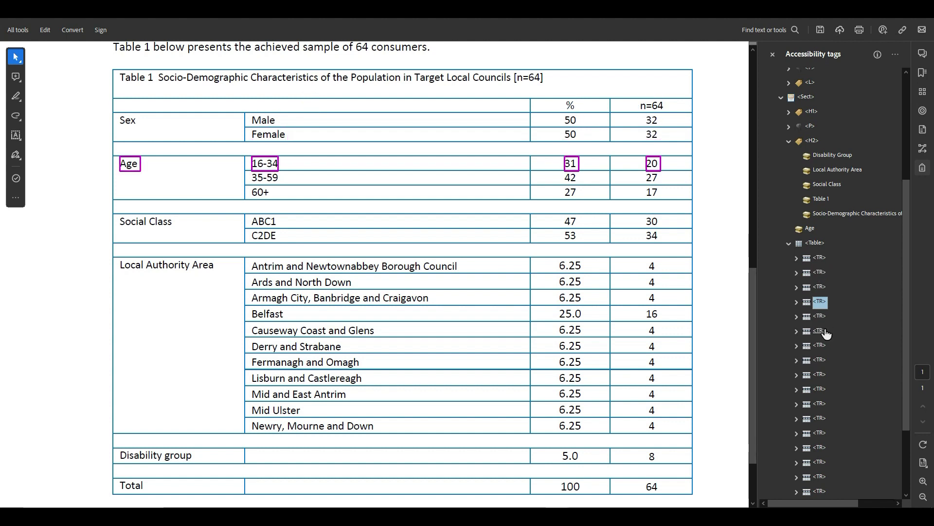
{"action": "key", "text": "Right"}
{"action": "key", "text": "Down"}
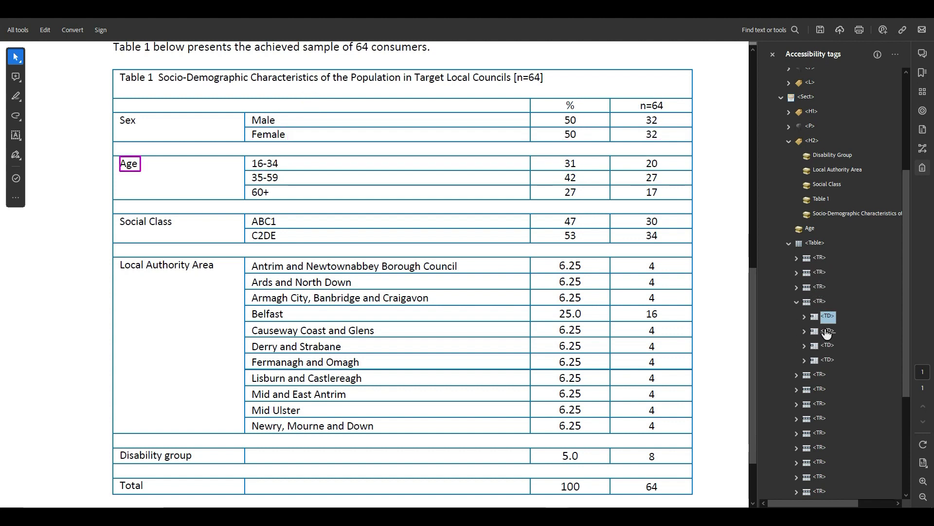
{"action": "key", "text": "Right"}
{"action": "key", "text": "Down"}
{"action": "key", "text": "Right"}
{"action": "key", "text": "Down"}
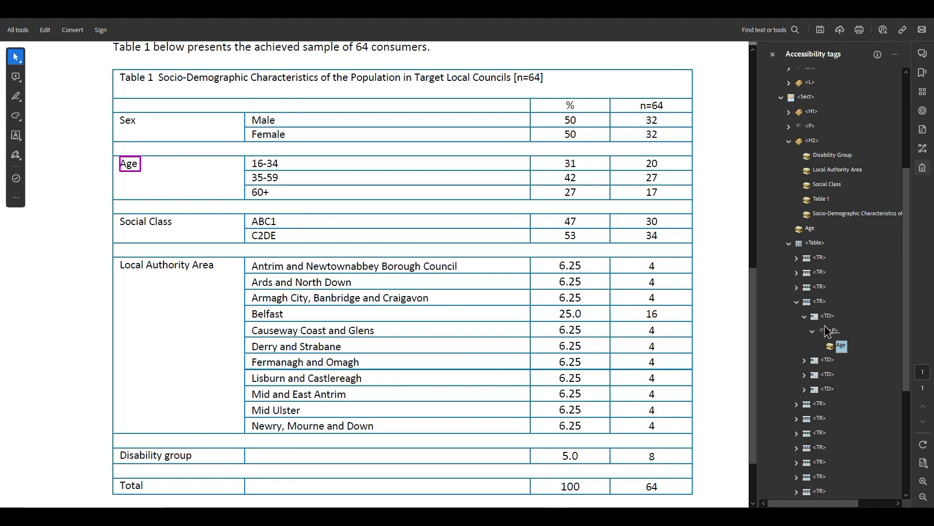
{"action": "right_click", "coordinate": [844, 348]}
{"action": "key", "text": "g"}
{"action": "key", "text": "Return"}
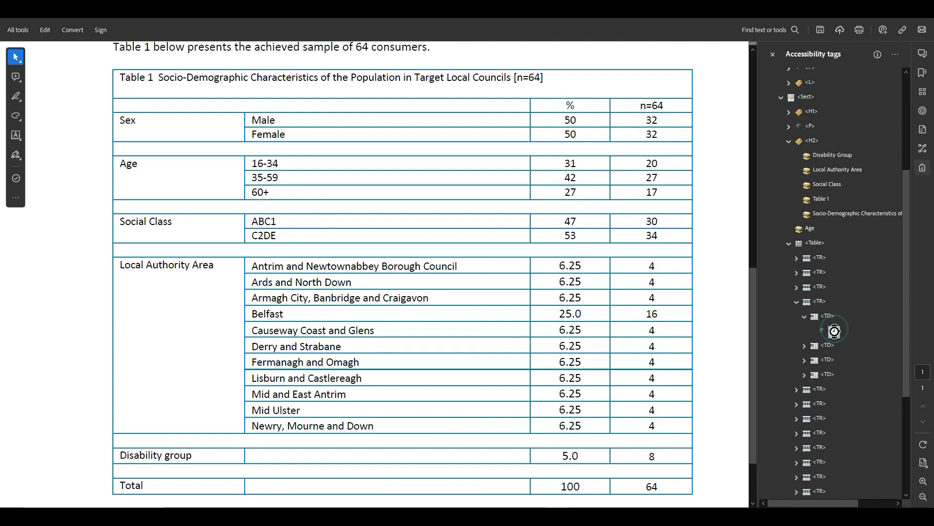
{"action": "key", "text": "Delete"}
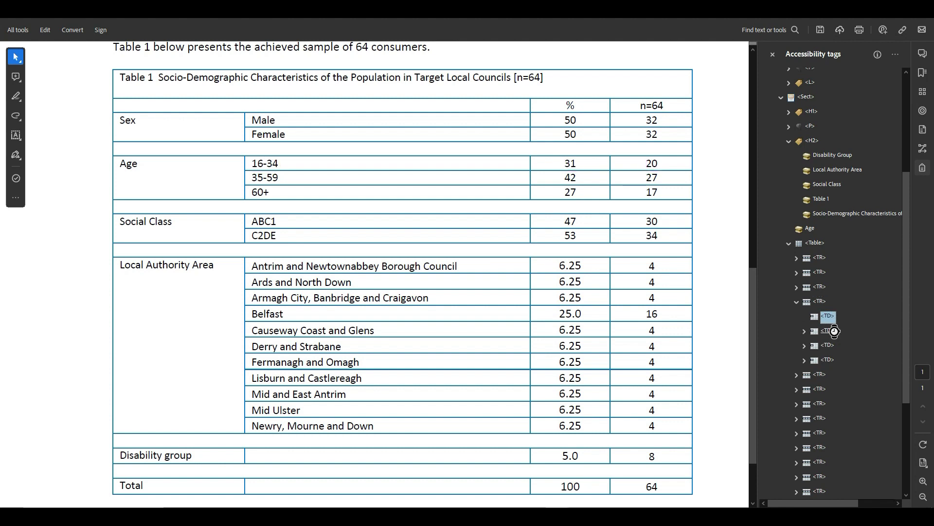
{"action": "key", "text": "Delete"}
{"action": "key", "text": "Up"}
{"action": "key", "text": "Up"}
{"action": "key", "text": "Up"}
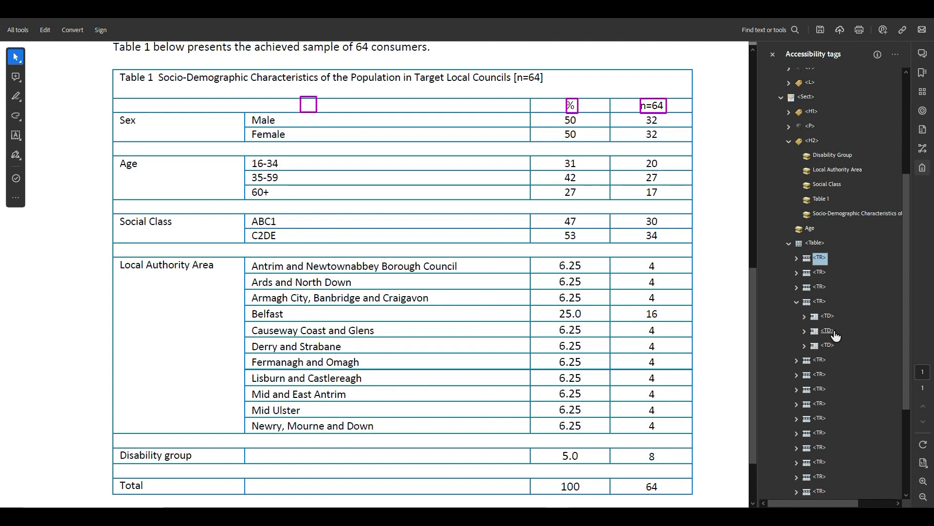
{"action": "key", "text": "Up"}
{"action": "key", "text": "Up"}
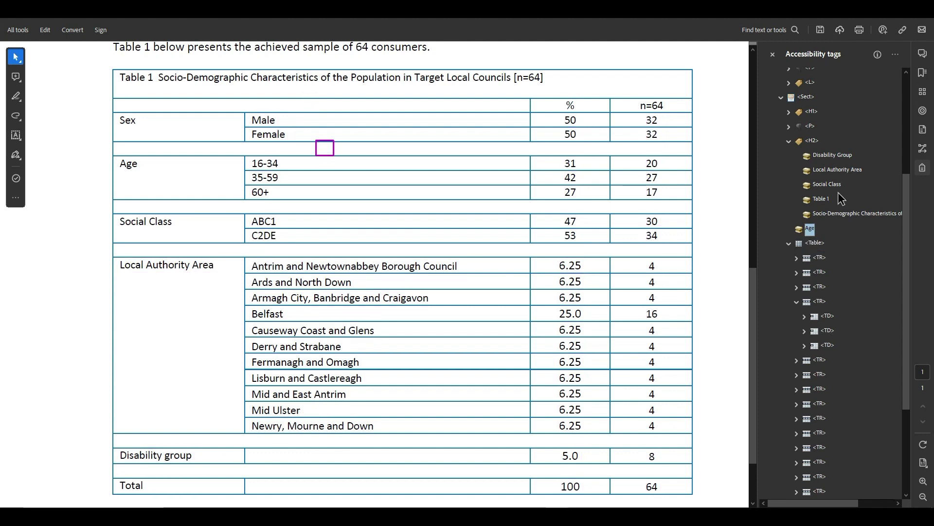
{"action": "key", "text": "Down"}
{"action": "key", "text": "Down"}
{"action": "key", "text": "Down"}
{"action": "key", "text": "Down"}
{"action": "key", "text": "Down"}
{"action": "key", "text": "Down"}
{"action": "key", "text": "Down"}
{"action": "key", "text": "Down"}
{"action": "key", "text": "Down"}
{"action": "key", "text": "Down"}
{"action": "key", "text": "Down"}
{"action": "key", "text": "Down"}
{"action": "key", "text": "Down"}
{"action": "key", "text": "Down"}
{"action": "key", "text": "Up"}
{"action": "key", "text": "Up"}
{"action": "key", "text": "Up"}
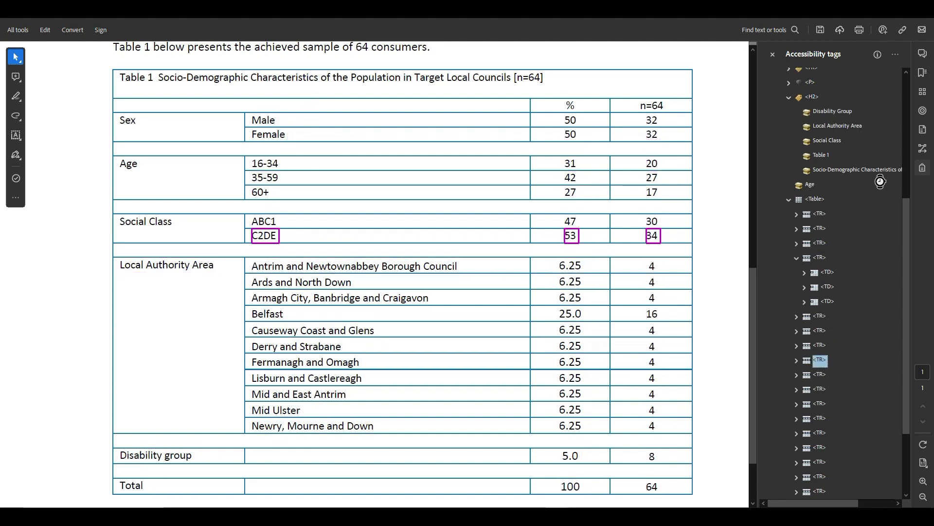
{"action": "key", "text": "Down"}
{"action": "key", "text": "Down"}
{"action": "key", "text": "Up"}
{"action": "key", "text": "Up"}
{"action": "key", "text": "Up"}
{"action": "key", "text": "Up"}
{"action": "key", "text": "Up"}
{"action": "key", "text": "Up"}
{"action": "key", "text": "Up"}
{"action": "key", "text": "Up"}
{"action": "key", "text": "Up"}
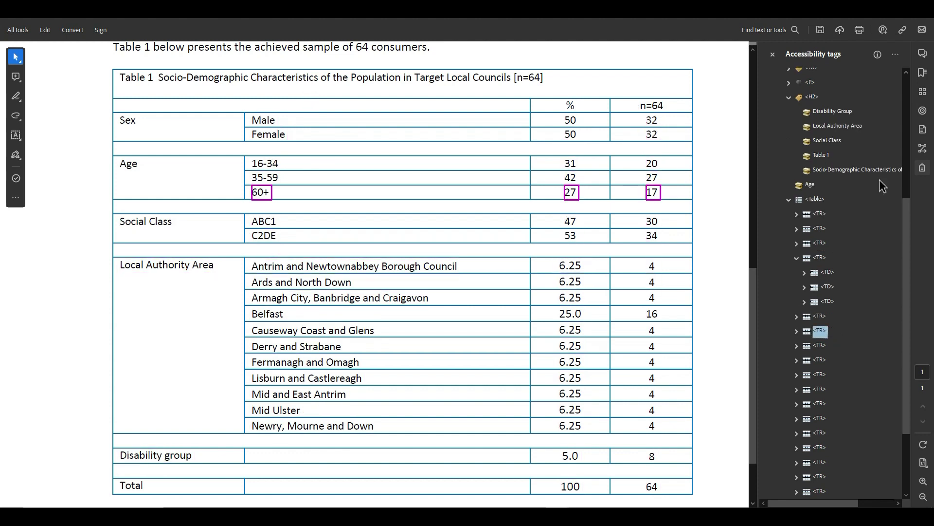
{"action": "key", "text": "Up"}
{"action": "key", "text": "Up"}
{"action": "key", "text": "Up"}
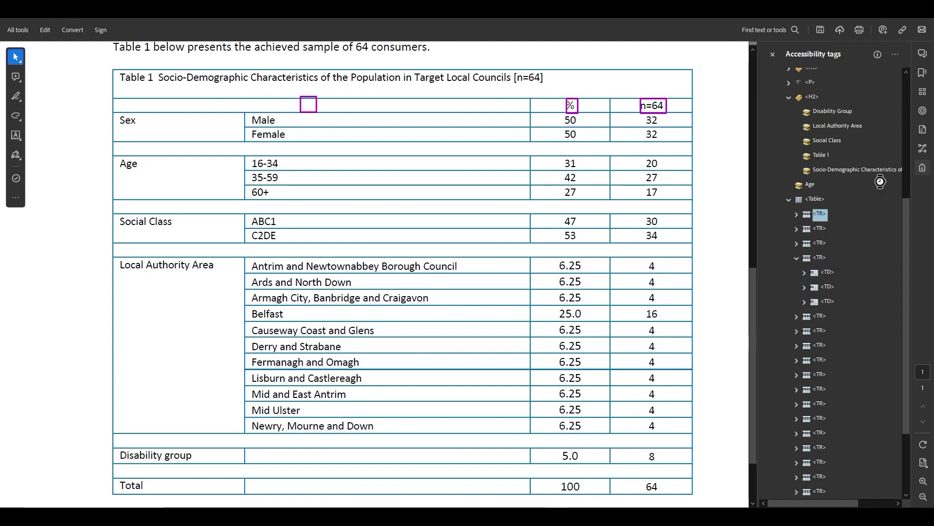
{"action": "key", "text": "Down"}
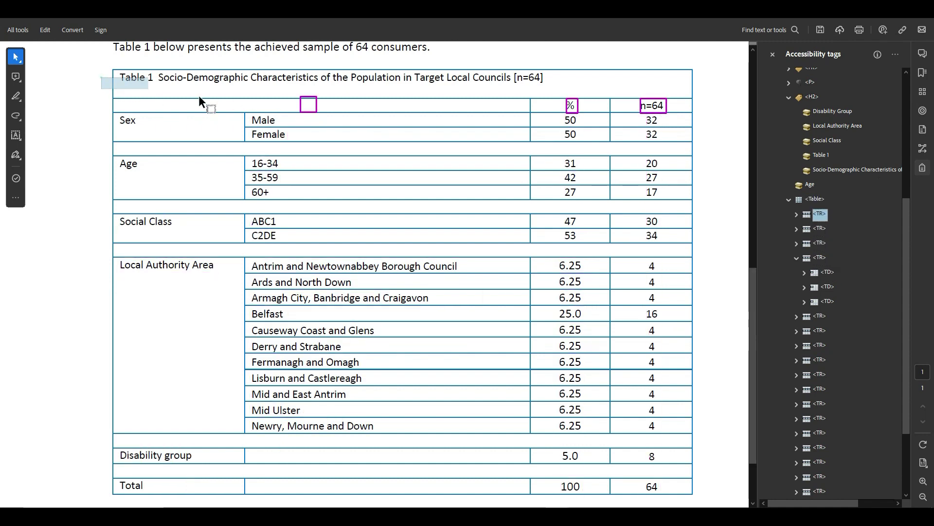
- Try marking the title, header, Sex, Age, Male and Female rows as regions, then abandon it and close the document
{"action": "left_click_drag", "start_coordinate": [200, 100], "coordinate": [712, 149]}
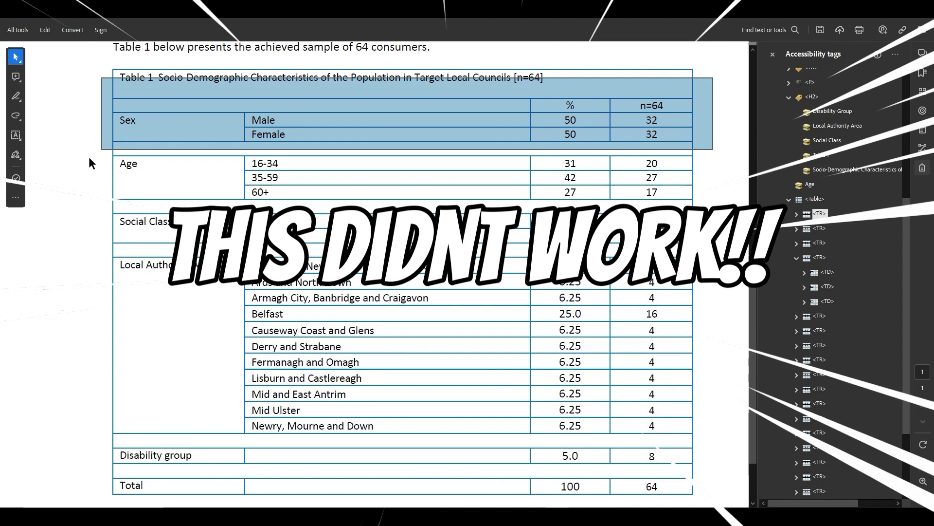
{"action": "left_click_drag", "start_coordinate": [86, 142], "coordinate": [720, 213]}
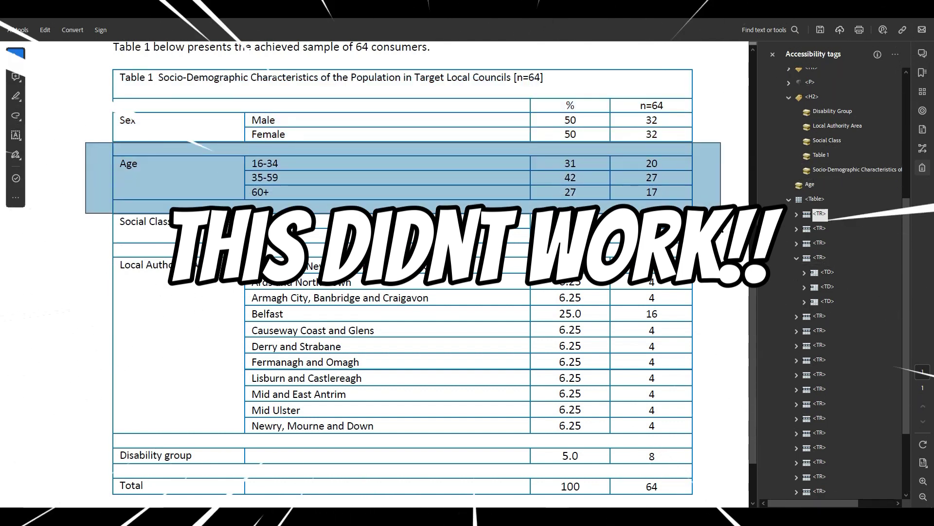
{"action": "left_click", "coordinate": [741, 191]}
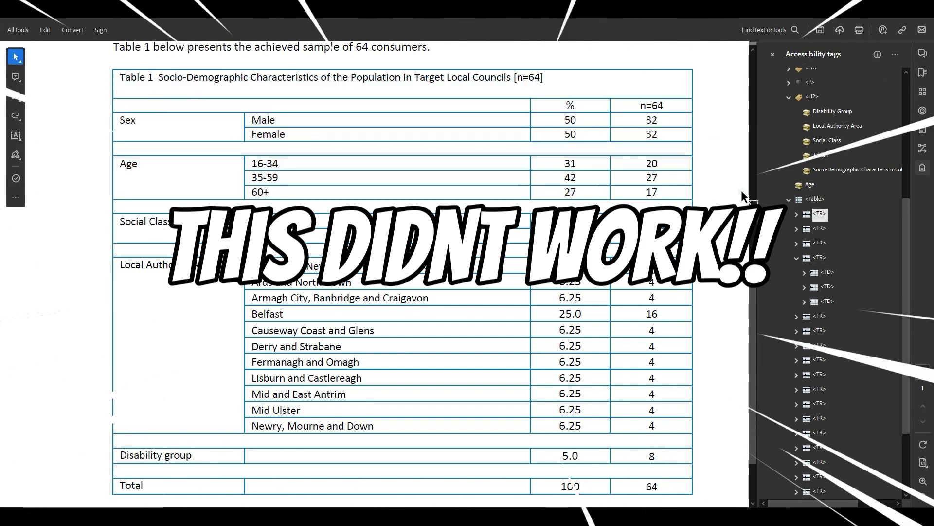
{"action": "left_click", "coordinate": [822, 230]}
{"action": "key", "text": "Down"}
{"action": "key", "text": "Down"}
{"action": "key", "text": "Down"}
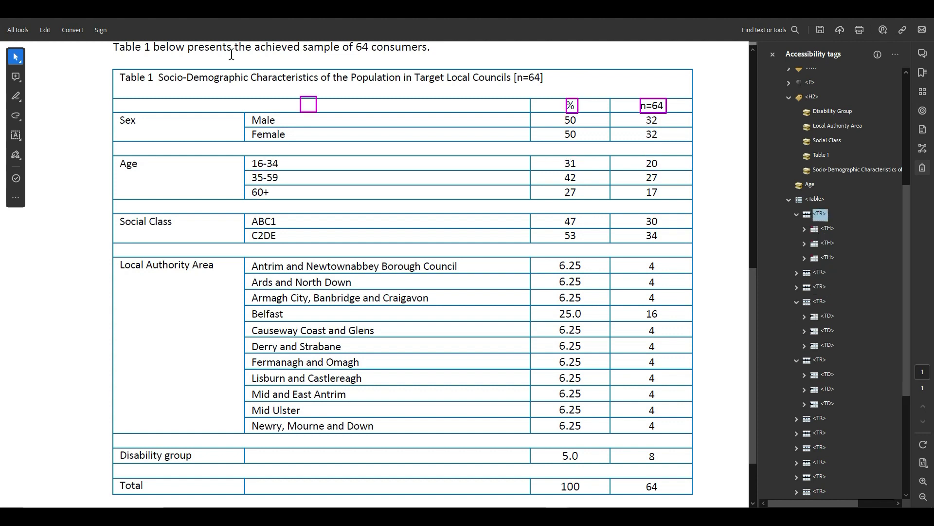
{"action": "left_click_drag", "start_coordinate": [122, 73], "coordinate": [619, 131]}
{"action": "left_click", "coordinate": [620, 132]}
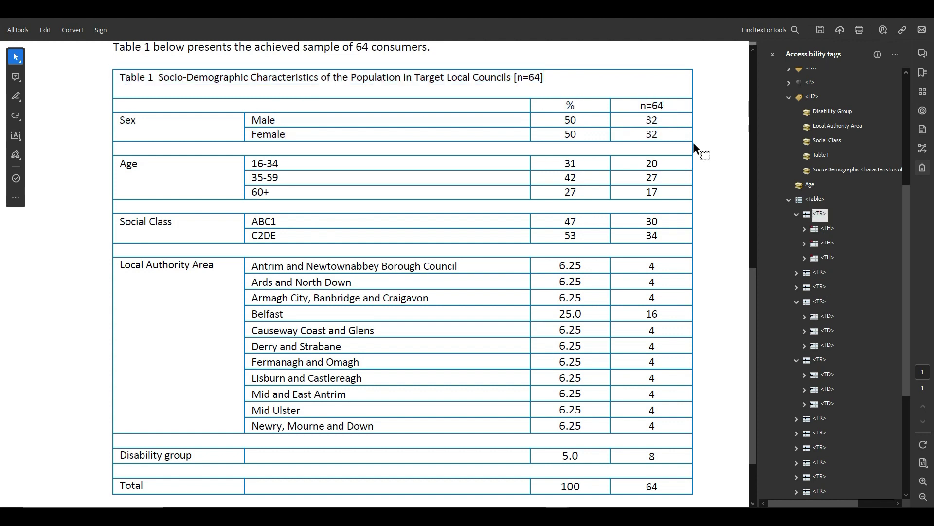
{"action": "left_click_drag", "start_coordinate": [695, 144], "coordinate": [67, 89]}
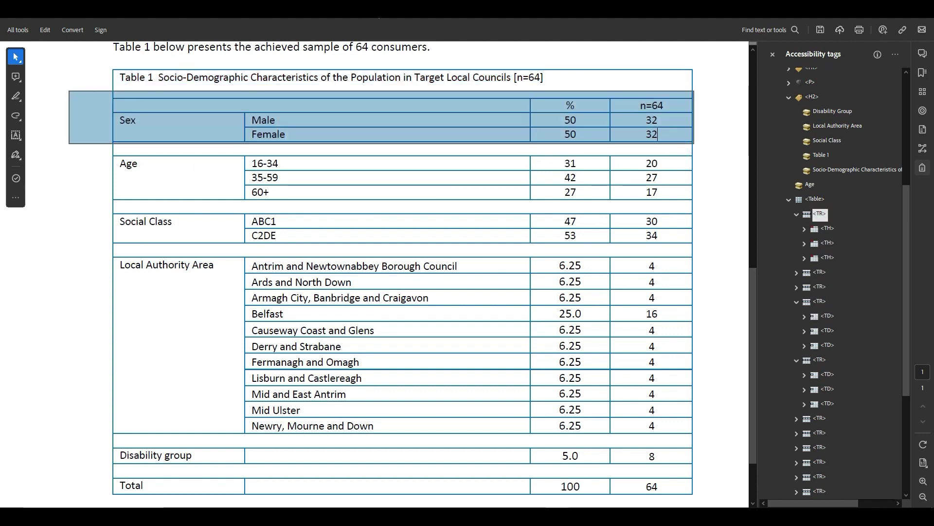
{"action": "left_click", "coordinate": [359, 20]}
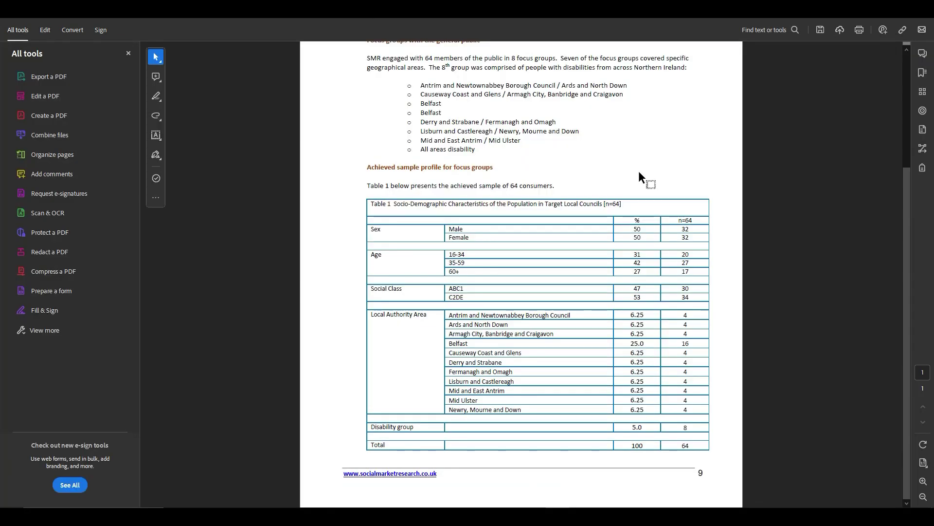
- Run Autotag document from Prepare for accessibility to build a fresh tag tree with a Table tag
{"action": "left_click", "coordinate": [36, 329]}
{"action": "scroll", "coordinate": [76, 375], "scroll_direction": "down", "scroll_amount": 4}
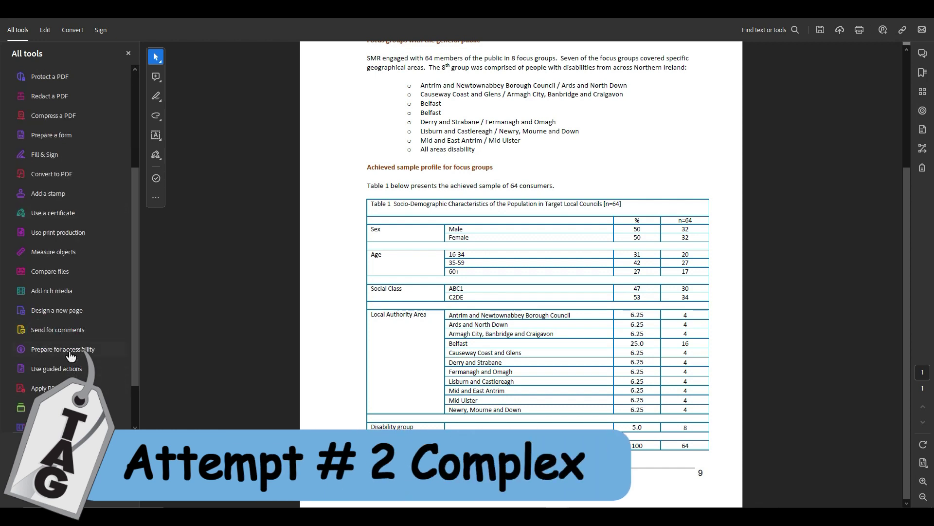
{"action": "left_click", "coordinate": [70, 351]}
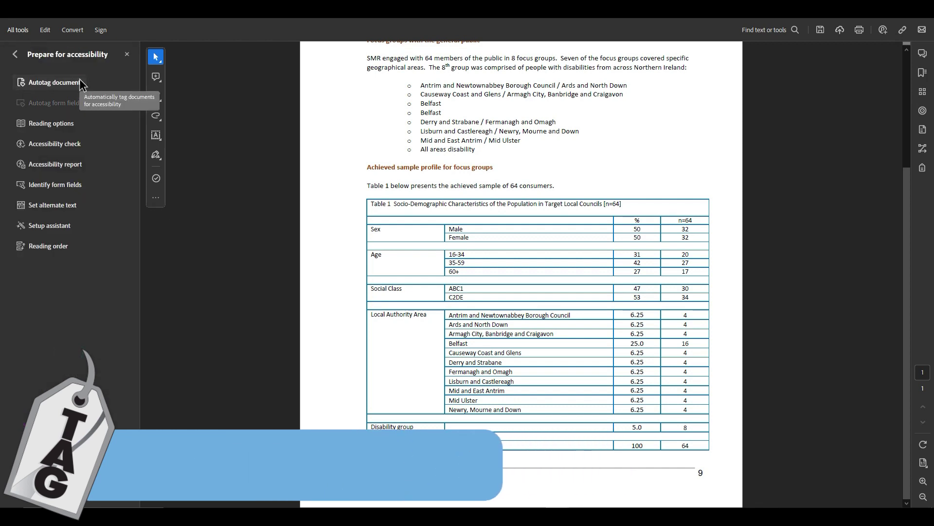
{"action": "left_click", "coordinate": [55, 82]}
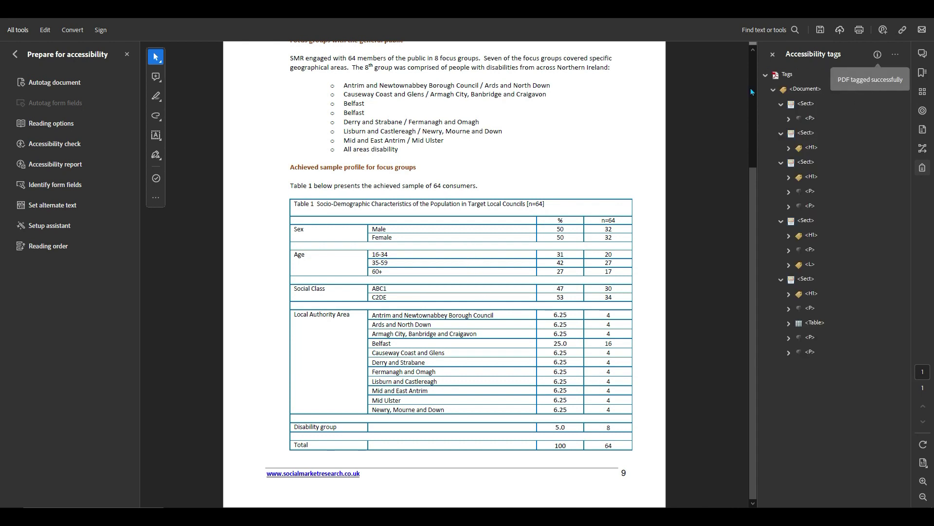
- Inspect the table's cells, such as Local Authority Area, in Table Editor, then select the Table tag
{"action": "left_click", "coordinate": [68, 246]}
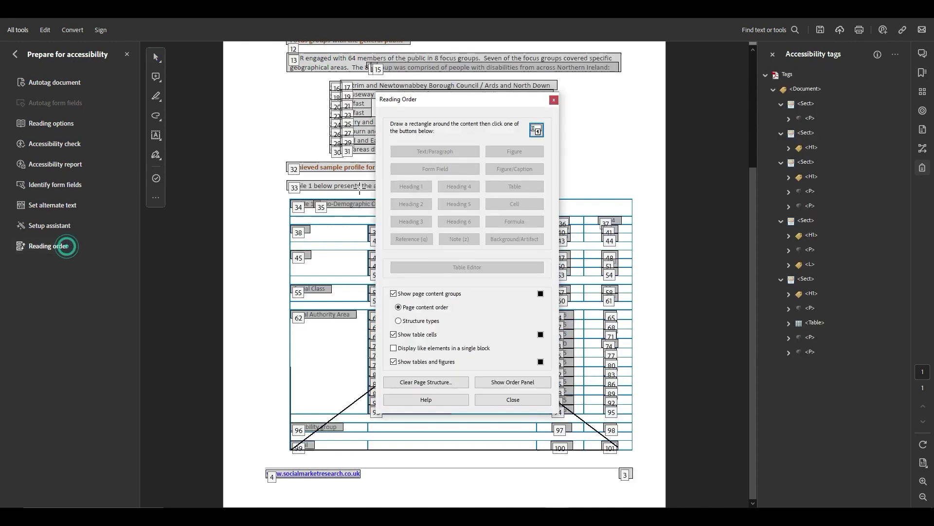
{"action": "right_click", "coordinate": [331, 223]}
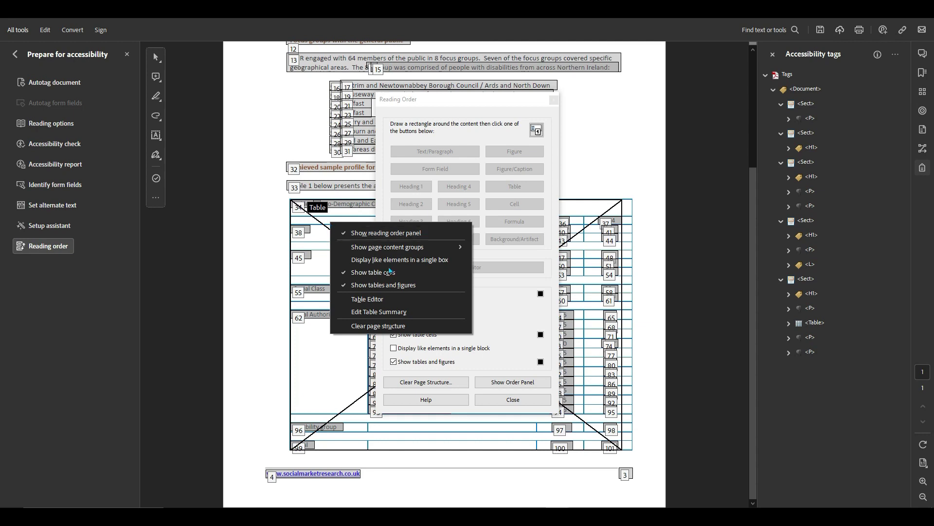
{"action": "left_click", "coordinate": [397, 299]}
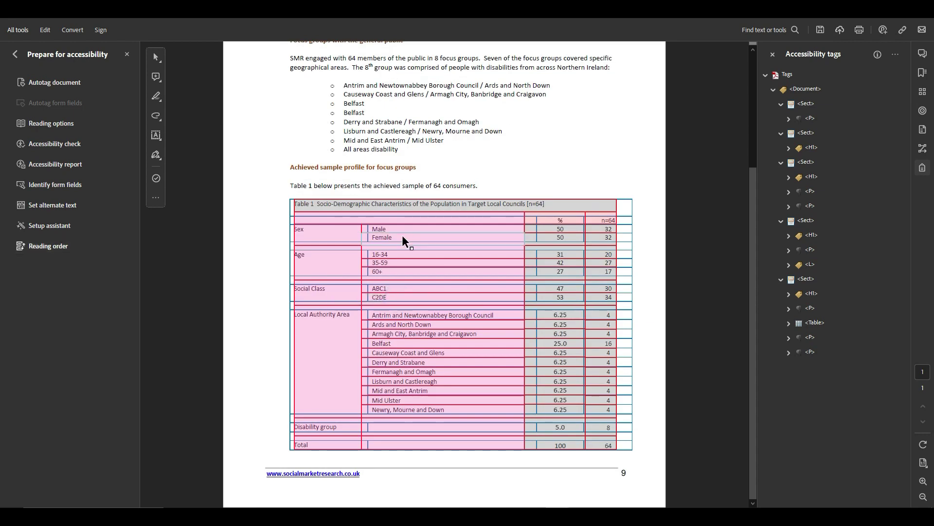
{"action": "left_click", "coordinate": [348, 331]}
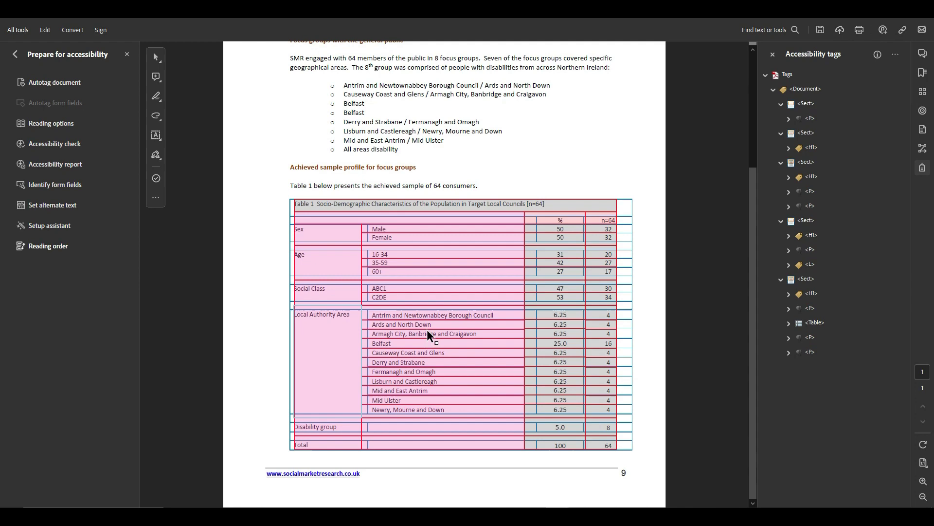
{"action": "left_click", "coordinate": [482, 127]}
{"action": "left_click", "coordinate": [553, 98]}
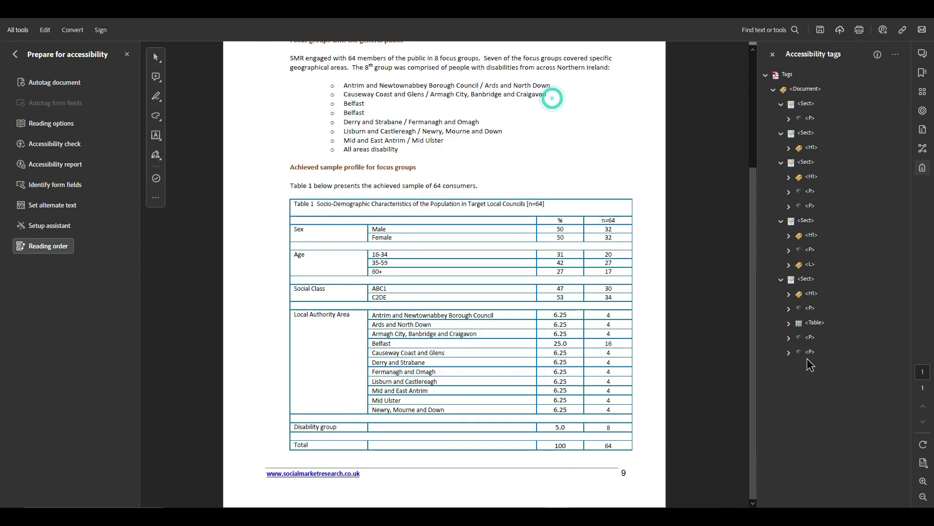
{"action": "left_click", "coordinate": [814, 324]}
- Move the caption paragraph out of the first cell so it sits above the Table tag
{"action": "key", "text": "Right"}
{"action": "key", "text": "Right"}
{"action": "key", "text": "Right"}
{"action": "key", "text": "Right"}
{"action": "key", "text": "Right"}
{"action": "key", "text": "Right"}
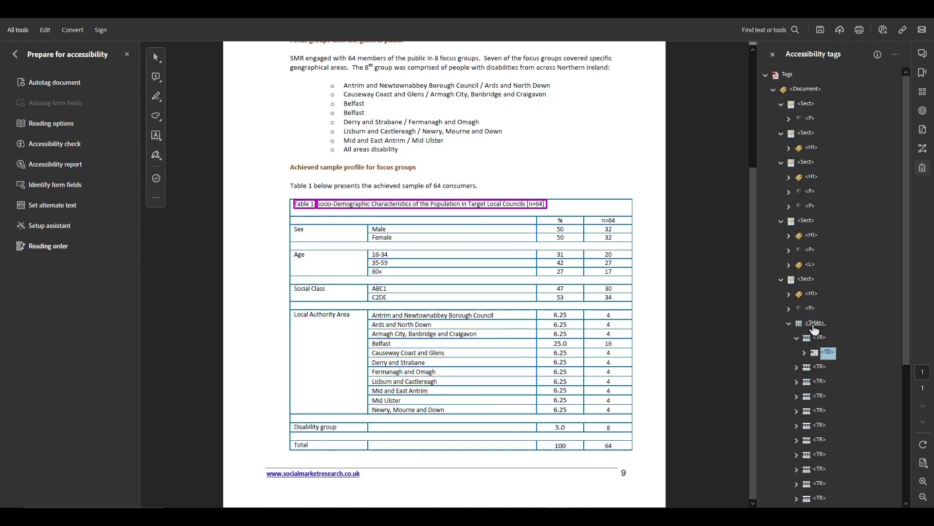
{"action": "key", "text": "Left"}
{"action": "key", "text": "Down"}
{"action": "key", "text": "ctrl+x"}
{"action": "key", "text": "Up"}
{"action": "key", "text": "Up"}
{"action": "key", "text": "Up"}
{"action": "key", "text": "Up"}
{"action": "key", "text": "ctrl+v"}
{"action": "key", "text": "Down"}
{"action": "key", "text": "Down"}
{"action": "key", "text": "Down"}
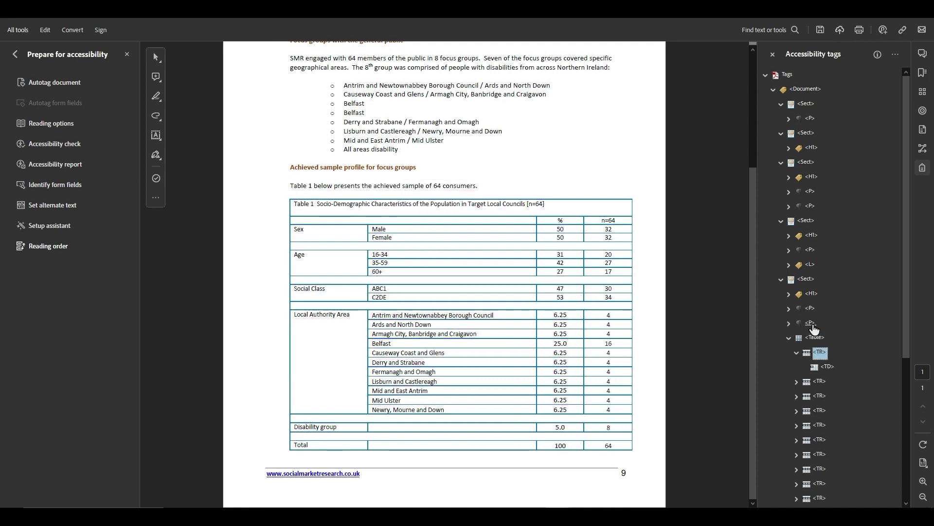
{"action": "key", "text": "Left"}
{"action": "key", "text": "Up"}
{"action": "key", "text": "Up"}
{"action": "key", "text": "Down"}
- Retag the Sex row's first cell from TD to TH
{"action": "key", "text": "Down"}
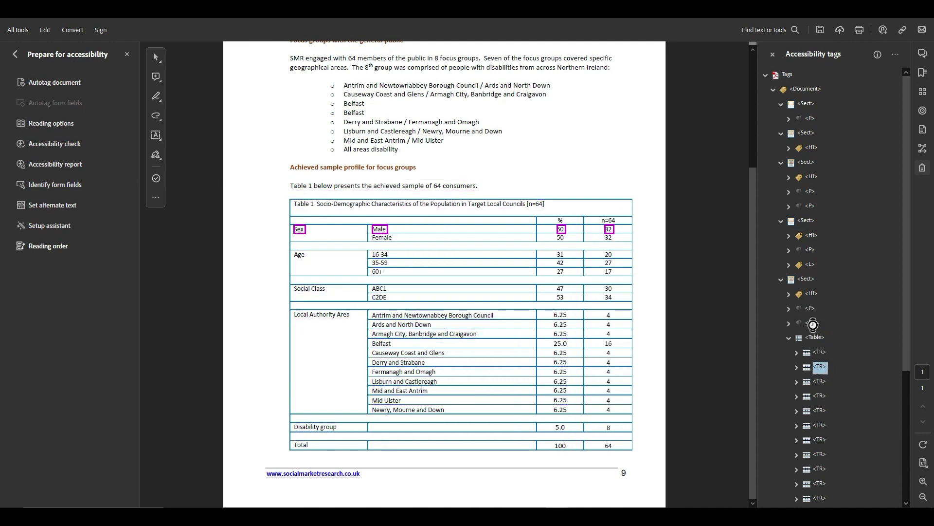
{"action": "key", "text": "Right"}
{"action": "key", "text": "Down"}
{"action": "key", "text": "Down"}
{"action": "key", "text": "Down"}
{"action": "key", "text": "Down"}
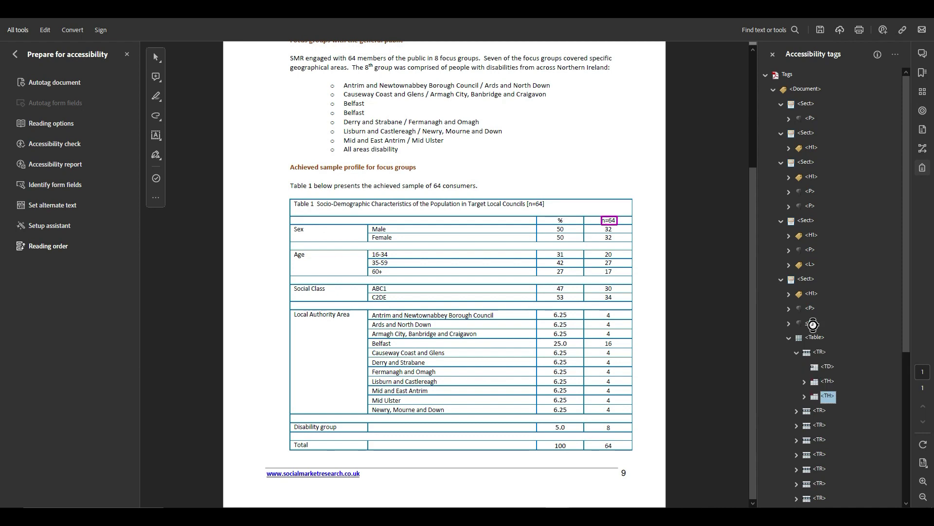
{"action": "key", "text": "Right"}
{"action": "key", "text": "Down"}
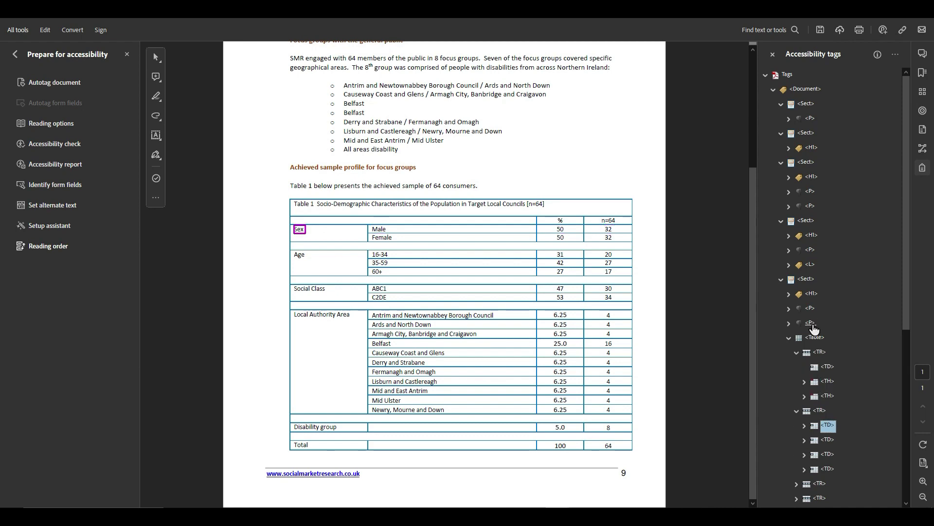
{"action": "key", "text": "F2"}
{"action": "key", "text": "BackSpace"}
{"action": "key", "text": "BackSpace"}
{"action": "type", "text": "H"}
{"action": "key", "text": "Return"}
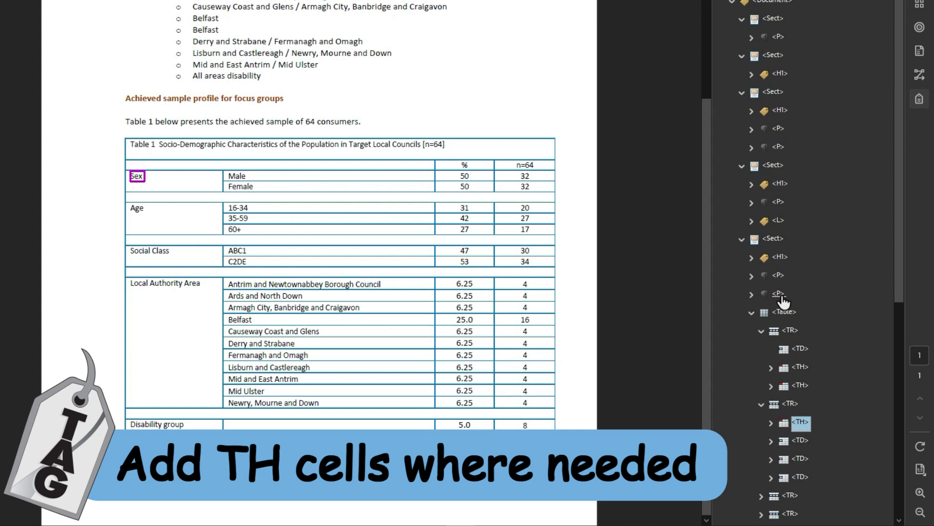
{"action": "key", "text": "Down"}
{"action": "key", "text": "Down"}
{"action": "key", "text": "Down"}
{"action": "key", "text": "Down"}
- Retag the Age row's first cell as TH
{"action": "key", "text": "Right"}
{"action": "key", "text": "Down"}
{"action": "key", "text": "Down"}
{"action": "key", "text": "Down"}
{"action": "key", "text": "Down"}
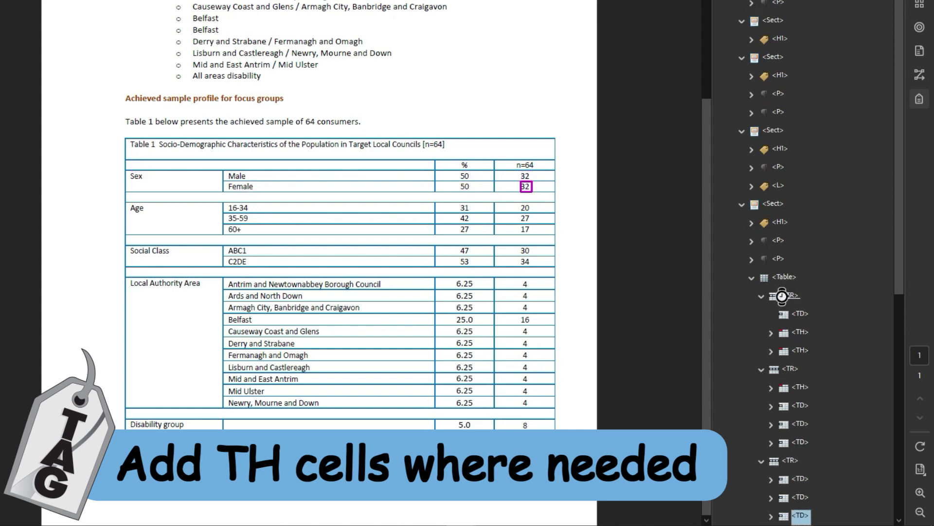
{"action": "key", "text": "Right"}
{"action": "key", "text": "Down"}
{"action": "key", "text": "Down"}
{"action": "key", "text": "Up"}
{"action": "key", "text": "F2"}
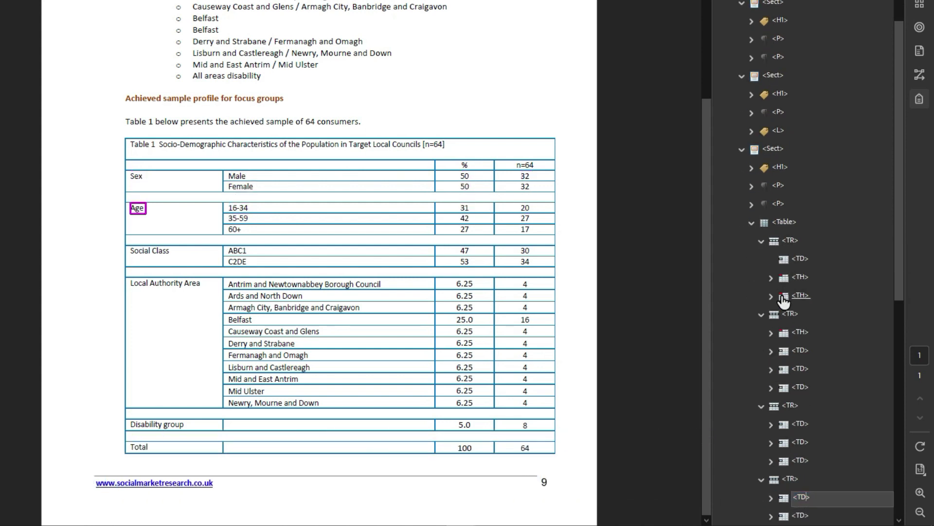
{"action": "type", "text": "H"}
{"action": "key", "text": "Return"}
{"action": "key", "text": "Down"}
{"action": "key", "text": "Down"}
{"action": "key", "text": "Down"}
{"action": "key", "text": "Down"}
{"action": "key", "text": "Down"}
{"action": "key", "text": "Down"}
{"action": "key", "text": "Down"}
{"action": "key", "text": "Down"}
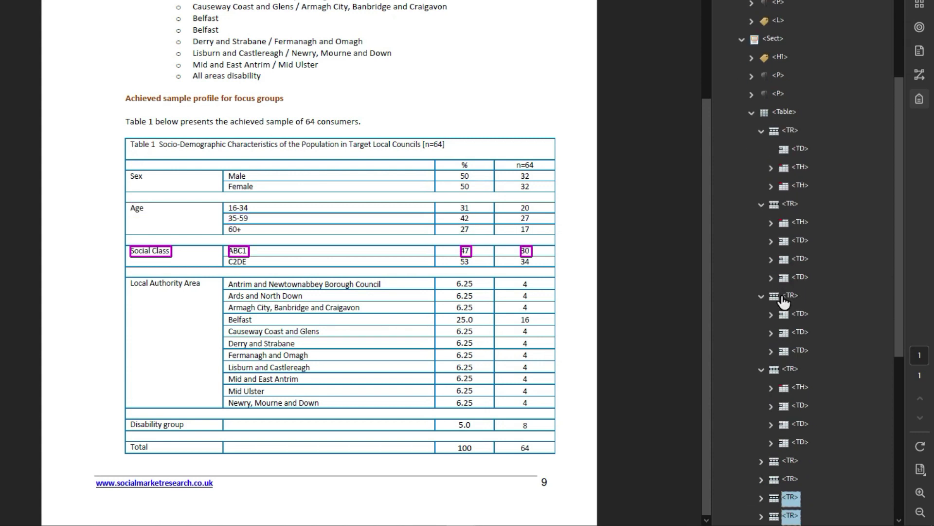
{"action": "key", "text": "Up"}
{"action": "key", "text": "Up"}
{"action": "key", "text": "Up"}
- Retag the Social Class row's first cell as TH
{"action": "key", "text": "Down"}
{"action": "key", "text": "Right"}
{"action": "key", "text": "Down"}
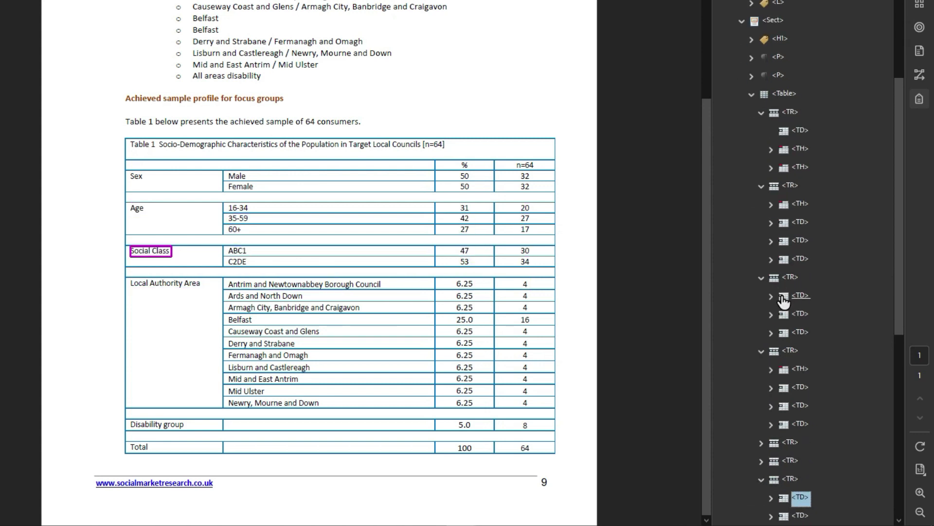
{"action": "key", "text": "Right"}
{"action": "key", "text": "F2"}
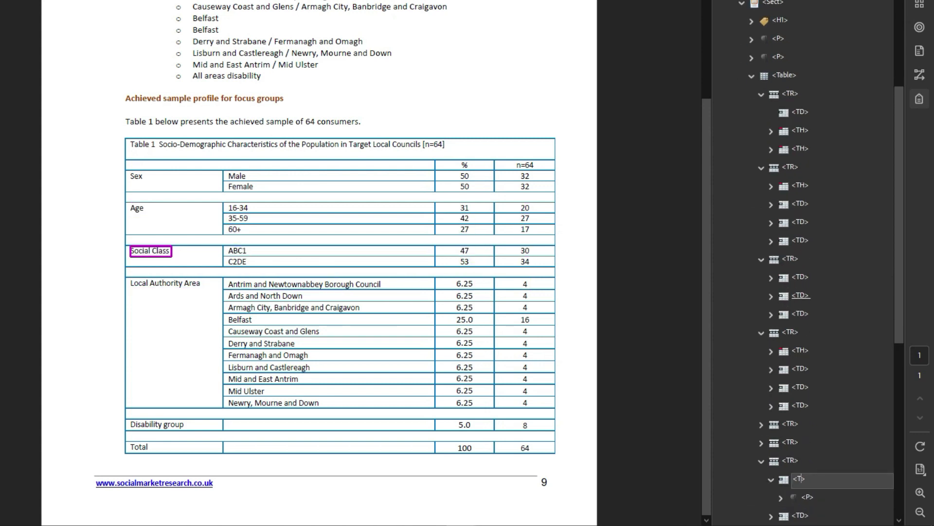
{"action": "type", "text": "TH"}
{"action": "key", "text": "Return"}
{"action": "key", "text": "Down"}
{"action": "key", "text": "Down"}
{"action": "key", "text": "Down"}
{"action": "key", "text": "Down"}
{"action": "key", "text": "Down"}
{"action": "key", "text": "Down"}
- Retag the Local Authority Area row's first cell as TH
{"action": "key", "text": "Right"}
{"action": "key", "text": "Down"}
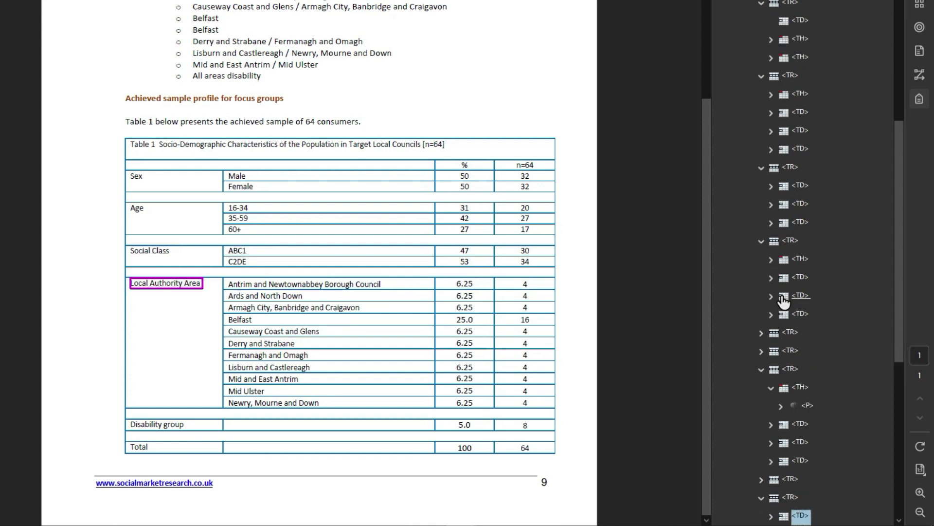
{"action": "key", "text": "Right"}
{"action": "key", "text": "F2"}
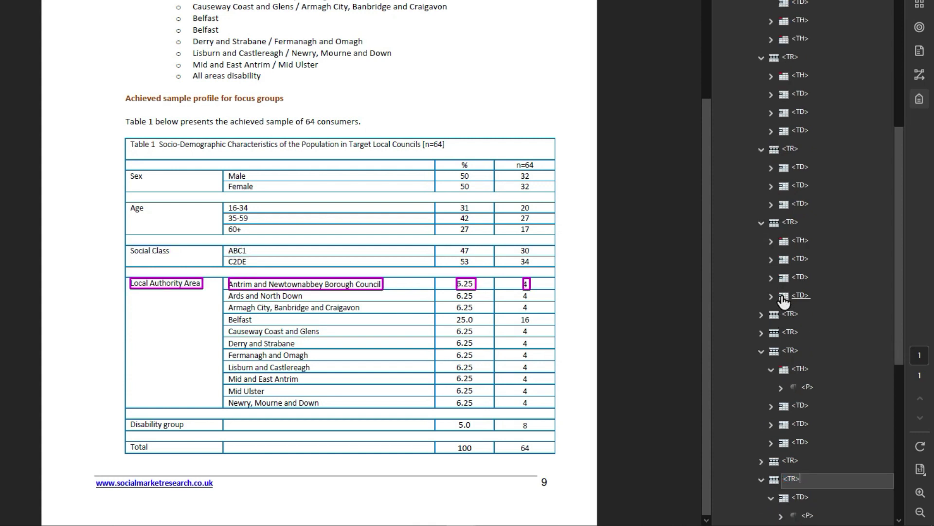
{"action": "type", "text": "TH"}
{"action": "key", "text": "Return"}
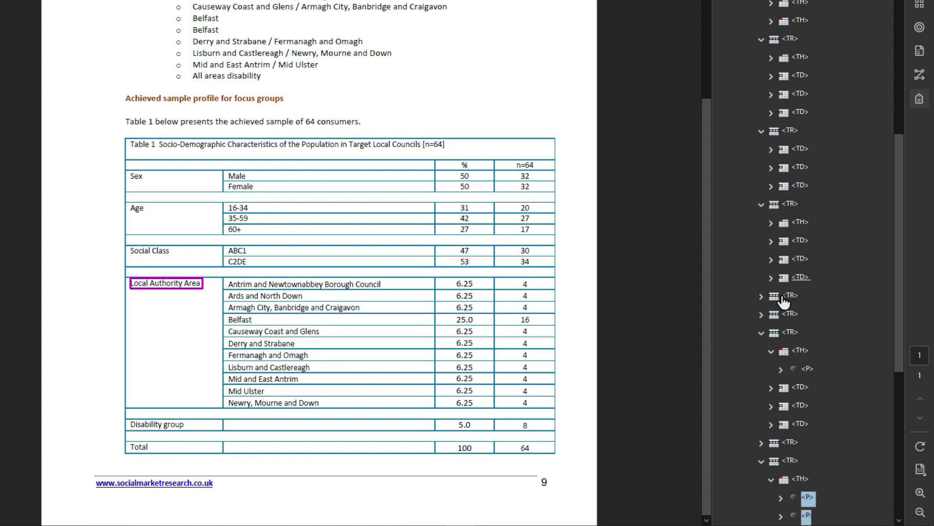
{"action": "key", "text": "Down"}
{"action": "key", "text": "Down"}
{"action": "key", "text": "Down"}
{"action": "key", "text": "Down"}
{"action": "key", "text": "Down"}
{"action": "key", "text": "Down"}
{"action": "key", "text": "Down"}
{"action": "key", "text": "Down"}
- Retag the first cells of the Disability group and Total rows as TH
{"action": "key", "text": "Down"}
{"action": "key", "text": "Down"}
{"action": "key", "text": "Down"}
{"action": "key", "text": "Right"}
{"action": "key", "text": "Down"}
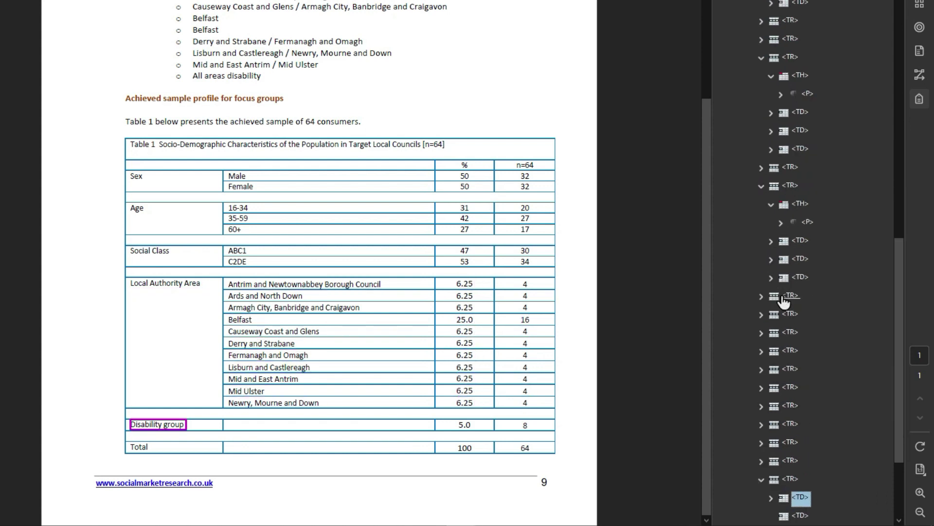
{"action": "key", "text": "F2"}
{"action": "type", "text": "TH"}
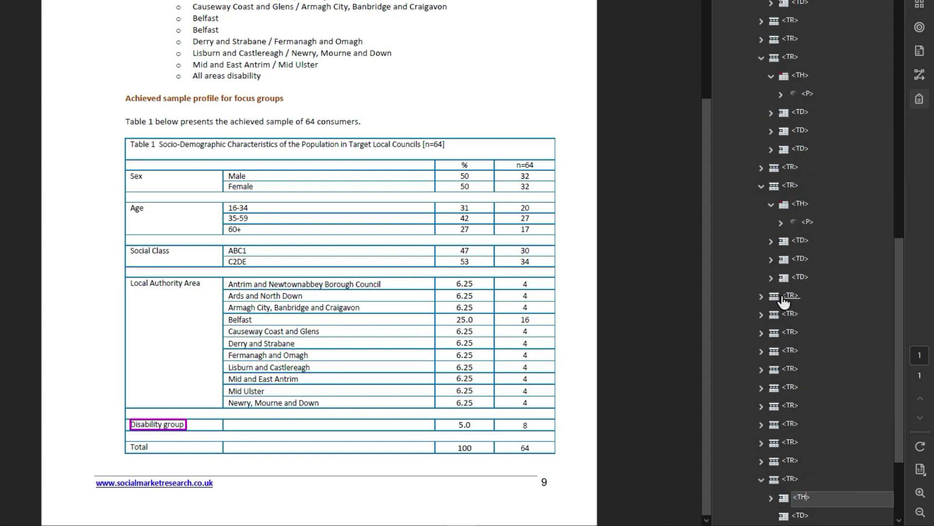
{"action": "key", "text": "Return"}
{"action": "key", "text": "Down"}
{"action": "key", "text": "Down"}
{"action": "key", "text": "Down"}
{"action": "key", "text": "Down"}
{"action": "key", "text": "Right"}
{"action": "key", "text": "Down"}
{"action": "key", "text": "F2"}
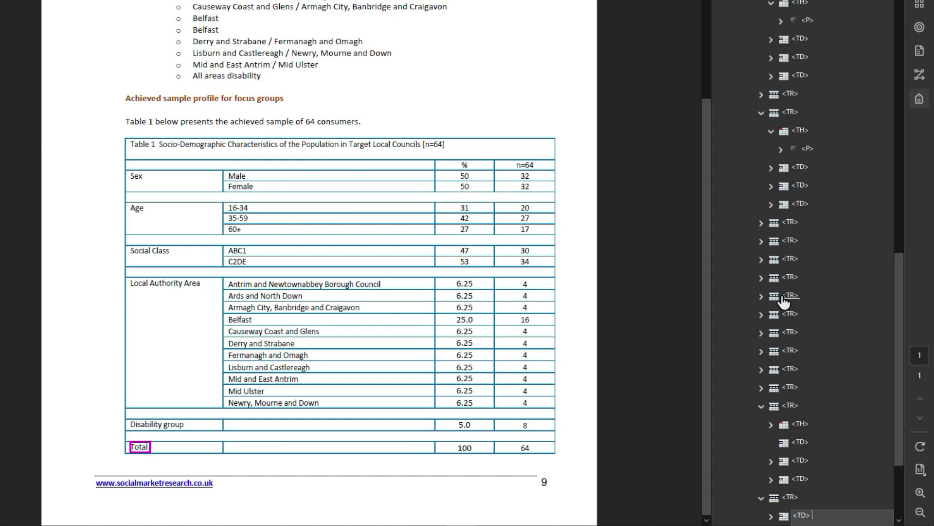
{"action": "type", "text": "TH"}
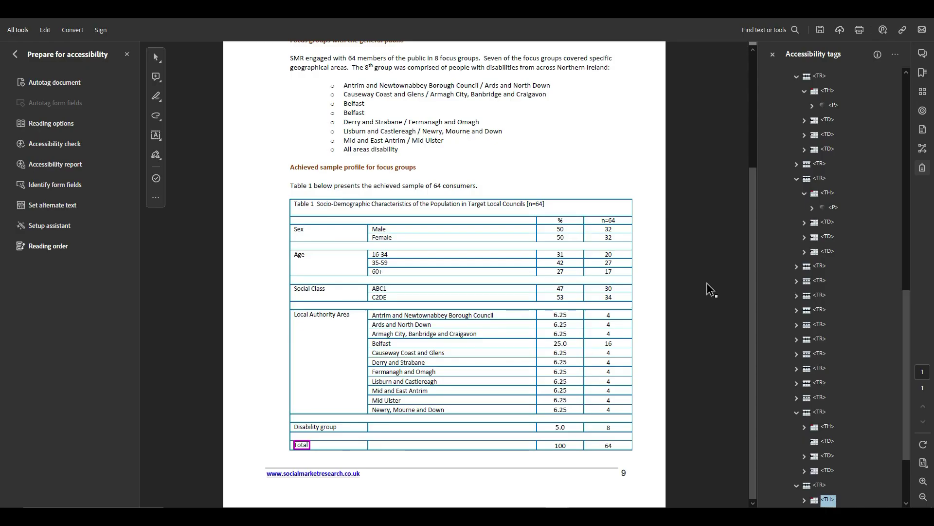
- In Reading Order, try selecting the table to reach its actions, then close the dialog
{"action": "left_click", "coordinate": [39, 246]}
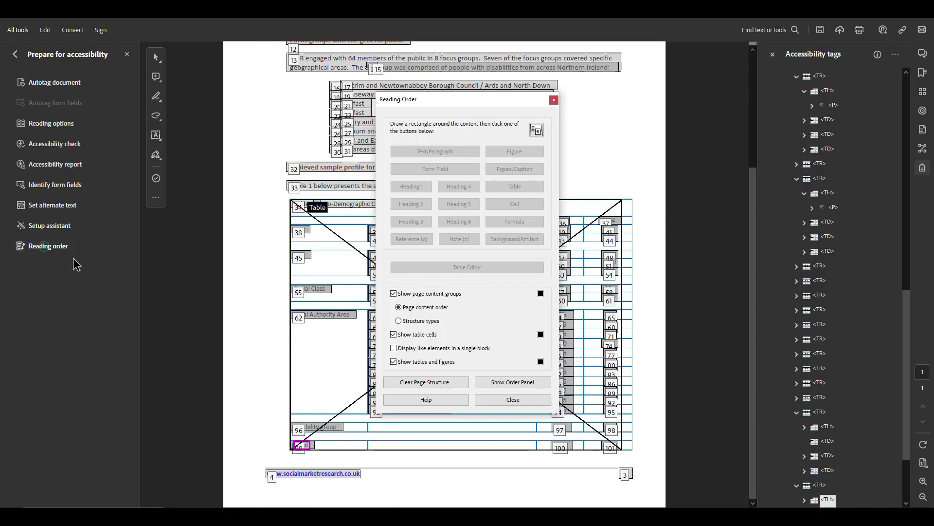
{"action": "right_click", "coordinate": [336, 223]}
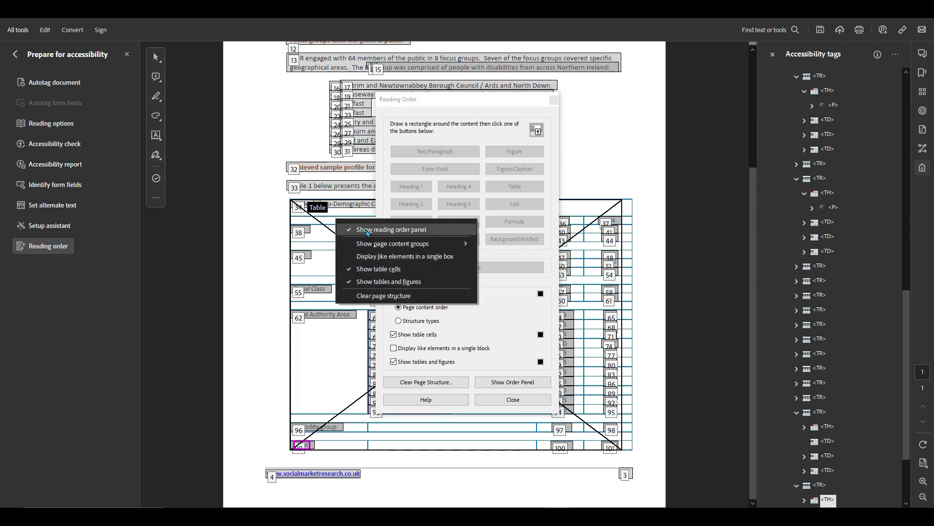
{"action": "left_click", "coordinate": [298, 230]}
{"action": "right_click", "coordinate": [298, 213]}
{"action": "left_click", "coordinate": [313, 207]}
{"action": "left_click", "coordinate": [319, 208]}
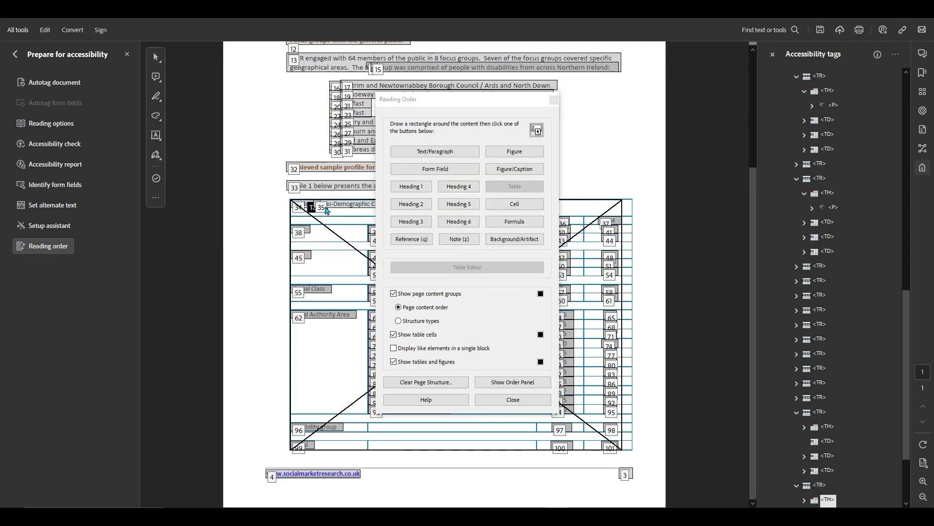
{"action": "left_click", "coordinate": [323, 209]}
{"action": "left_click", "coordinate": [335, 204]}
{"action": "right_click", "coordinate": [334, 204]}
{"action": "left_click", "coordinate": [554, 99]}
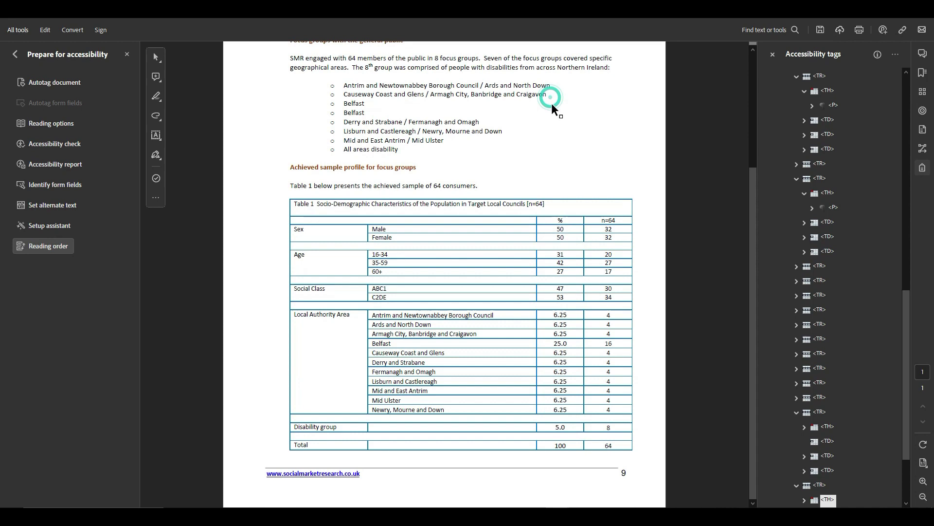
- Reopen Reading Order and open Table 1 in the Table Editor
{"action": "left_click", "coordinate": [41, 244]}
{"action": "right_click", "coordinate": [305, 230]}
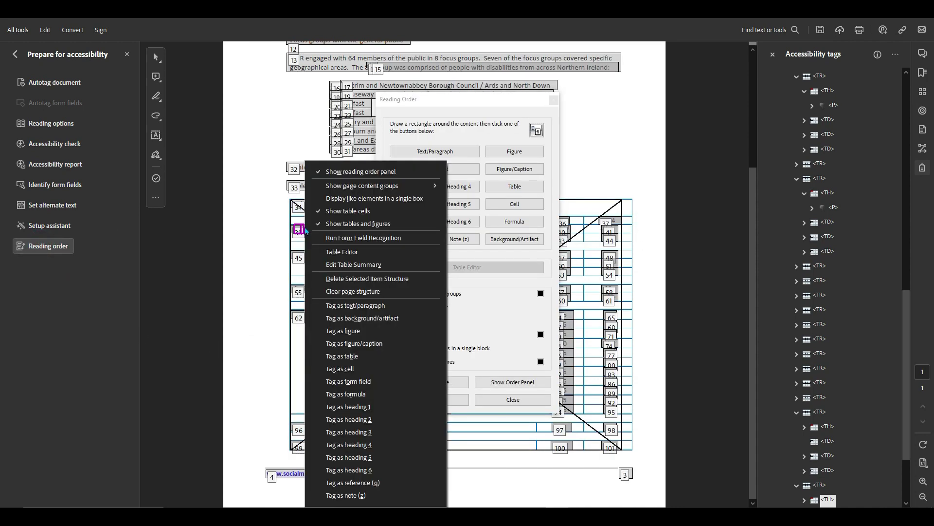
{"action": "left_click", "coordinate": [344, 252]}
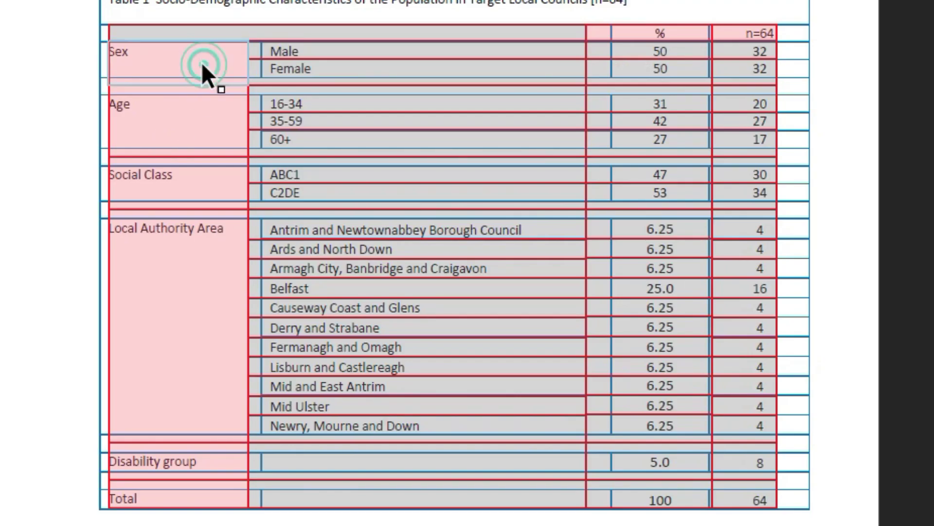
- Select the Sex, Age, Social Class and Local Authority Area header cells in the first column
{"action": "left_click", "coordinate": [196, 93]}
{"action": "left_click", "coordinate": [195, 177]}
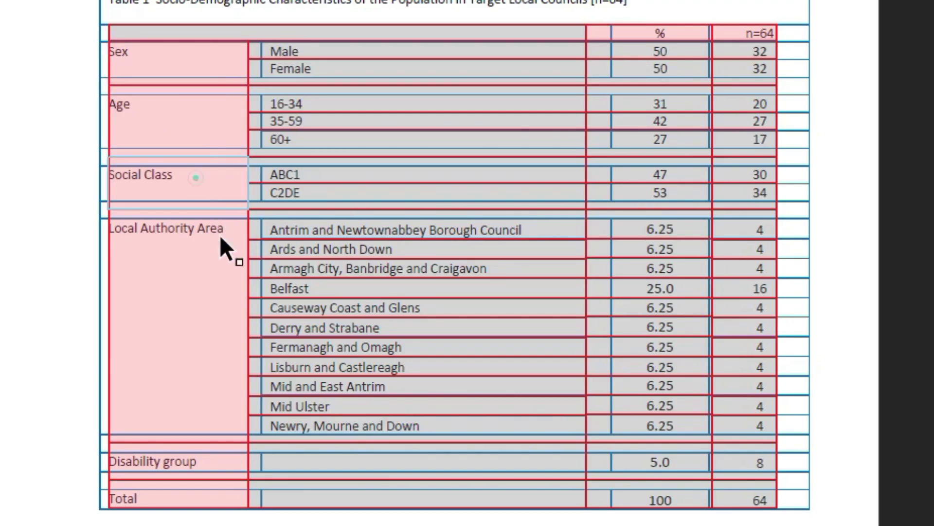
{"action": "left_click", "coordinate": [218, 243]}
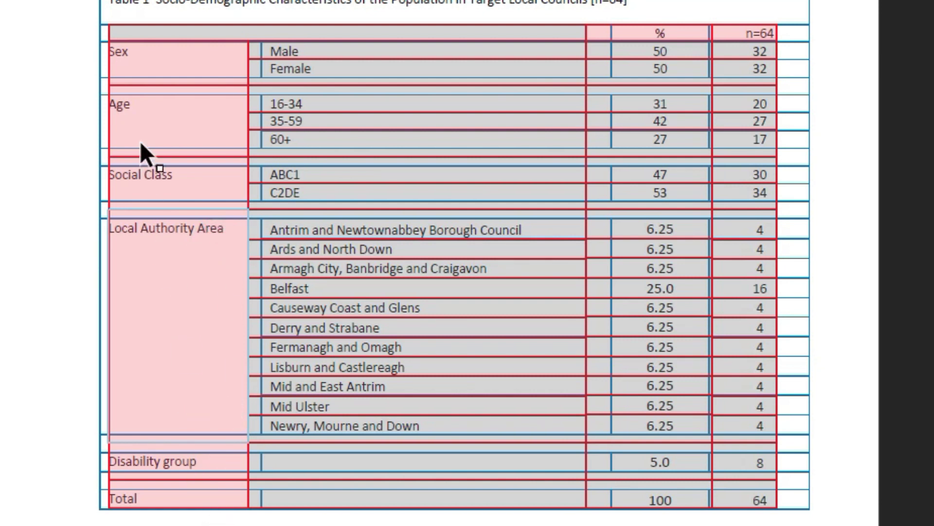
{"action": "left_click", "coordinate": [156, 115]}
{"action": "left_click", "coordinate": [153, 52], "text": "shift"}
{"action": "left_click", "coordinate": [160, 171], "text": "shift"}
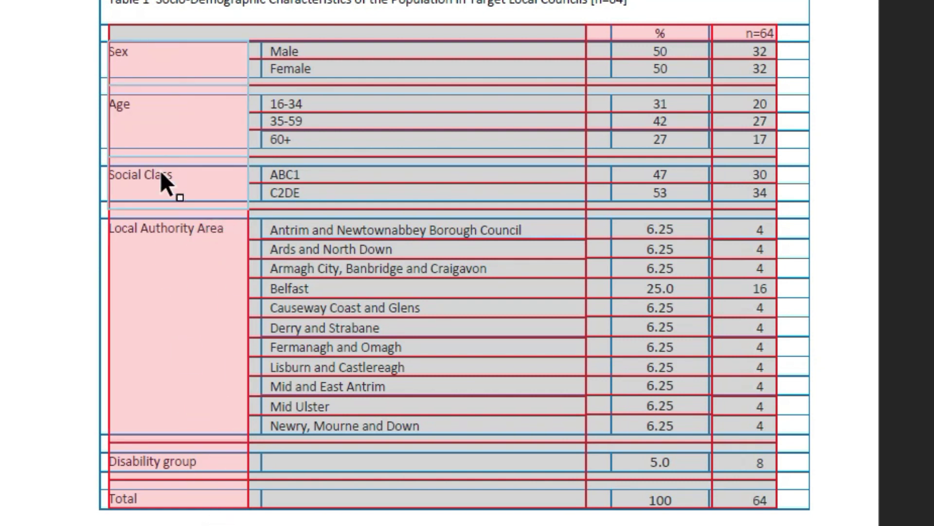
{"action": "left_click", "coordinate": [172, 276], "text": "shift"}
{"action": "right_click", "coordinate": [173, 276]}
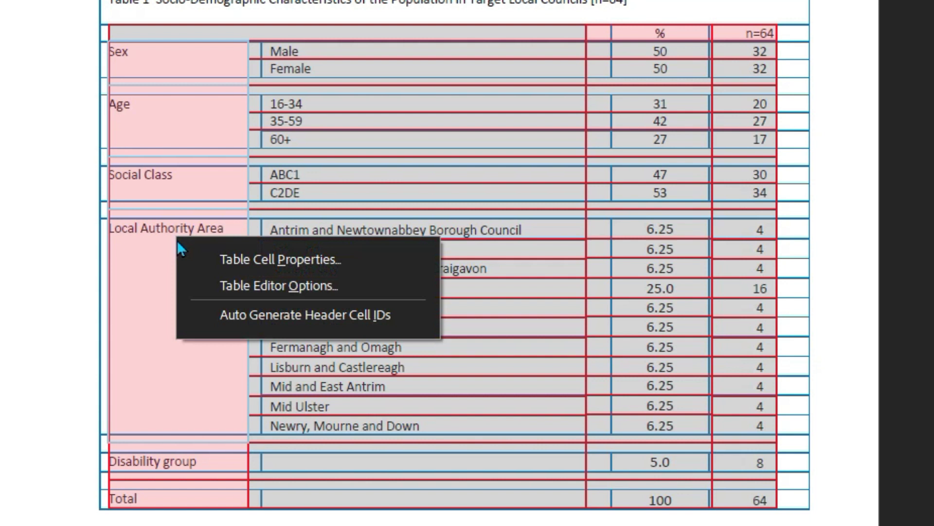
- Select all first-column headers from Sex to Total and set their Table Cell Properties scope to Row
{"action": "left_click", "coordinate": [180, 459]}
{"action": "left_click_drag", "start_coordinate": [182, 490], "coordinate": [156, 121]}
{"action": "left_click", "coordinate": [153, 180], "text": "shift"}
{"action": "left_click", "coordinate": [153, 101], "text": "shift"}
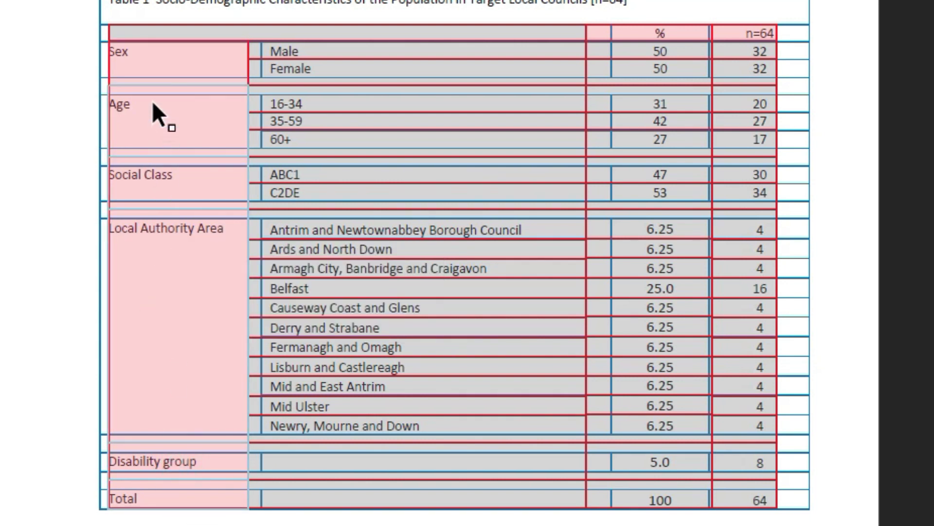
{"action": "left_click", "coordinate": [154, 59], "text": "shift"}
{"action": "right_click", "coordinate": [154, 59]}
{"action": "right_click", "coordinate": [155, 60]}
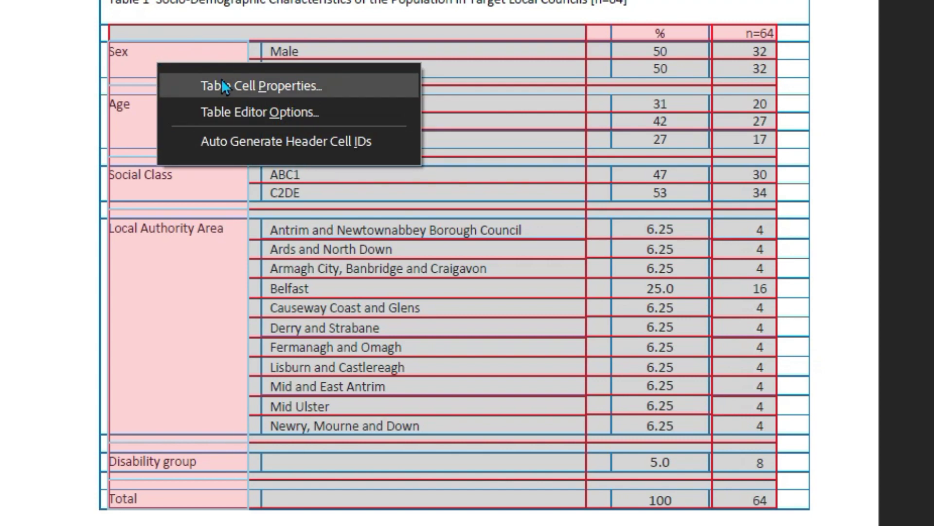
{"action": "left_click", "coordinate": [221, 82]}
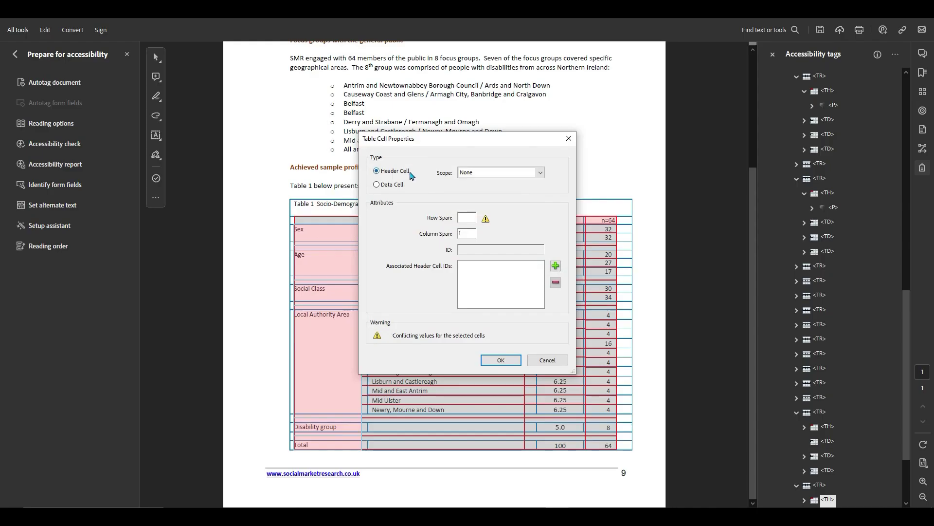
{"action": "left_click", "coordinate": [516, 173]}
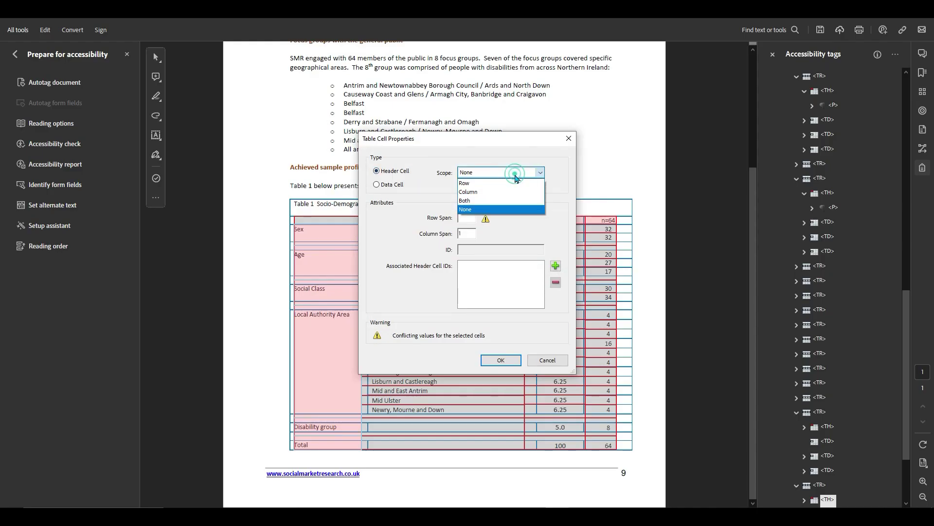
{"action": "left_click", "coordinate": [507, 185]}
- Confirm the Row scope, give the % and n=64 headers Column scope, and close the table editor
{"action": "left_click", "coordinate": [501, 359]}
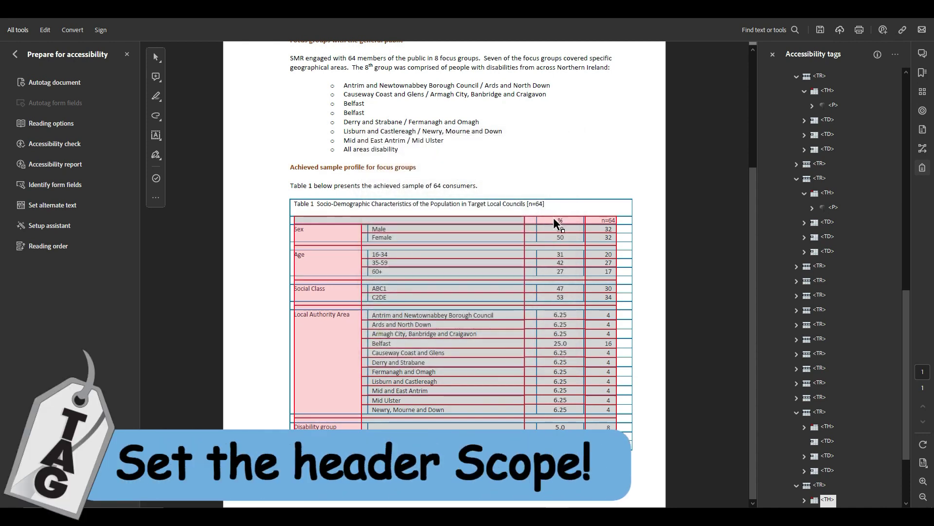
{"action": "left_click", "coordinate": [553, 218]}
{"action": "right_click", "coordinate": [603, 220]}
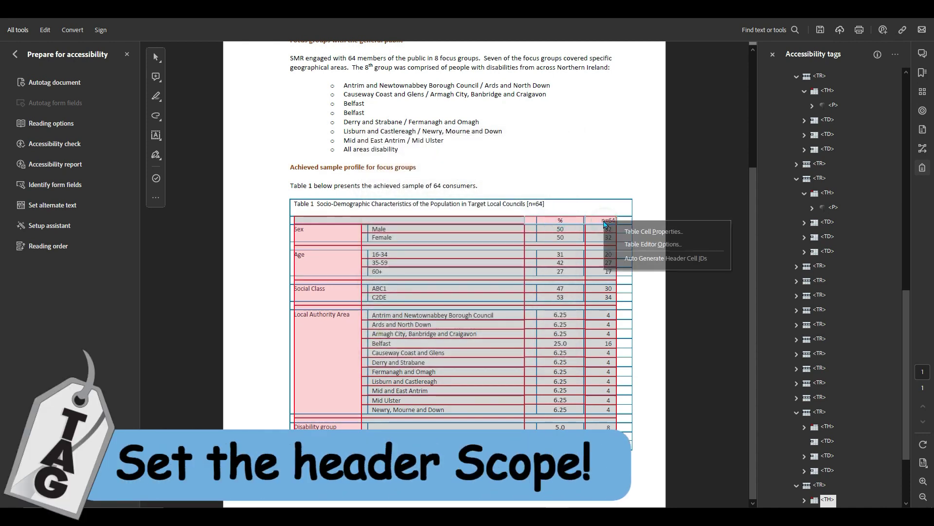
{"action": "left_click", "coordinate": [653, 231]}
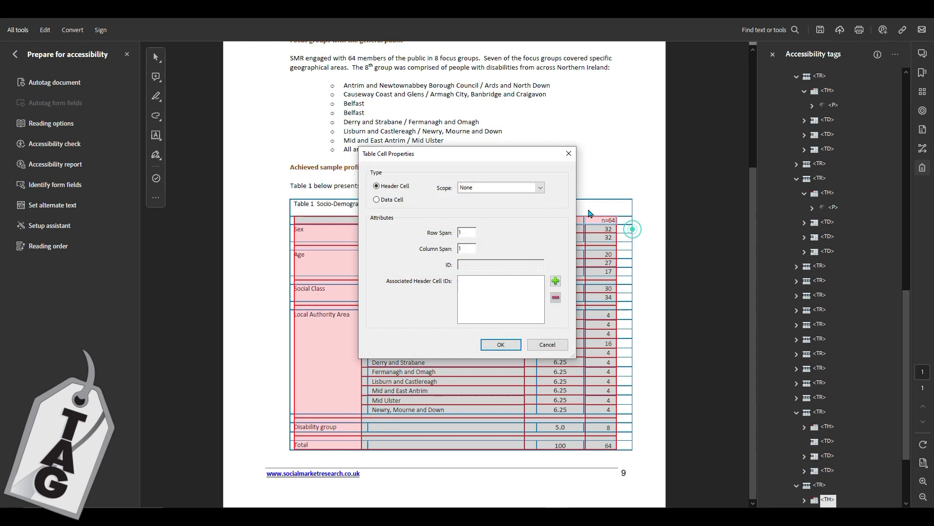
{"action": "left_click", "coordinate": [526, 191]}
{"action": "left_click", "coordinate": [497, 204]}
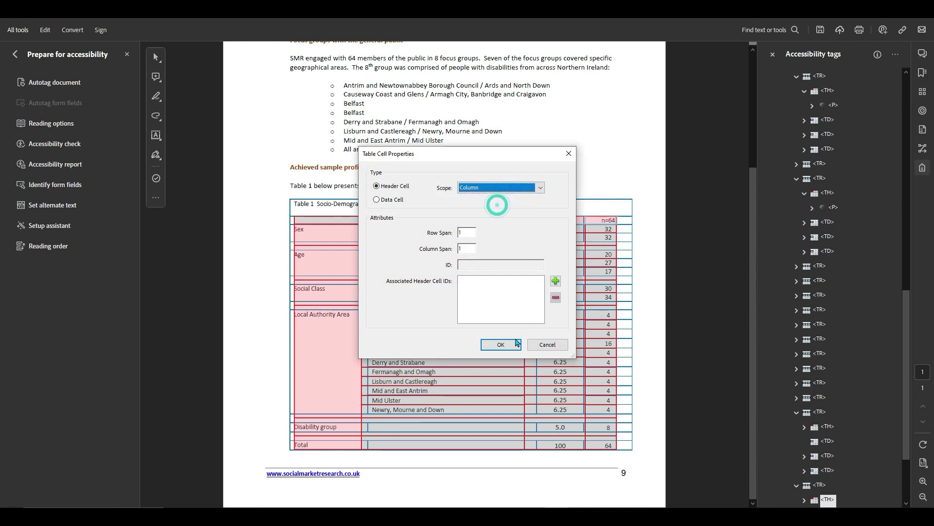
{"action": "left_click", "coordinate": [501, 344]}
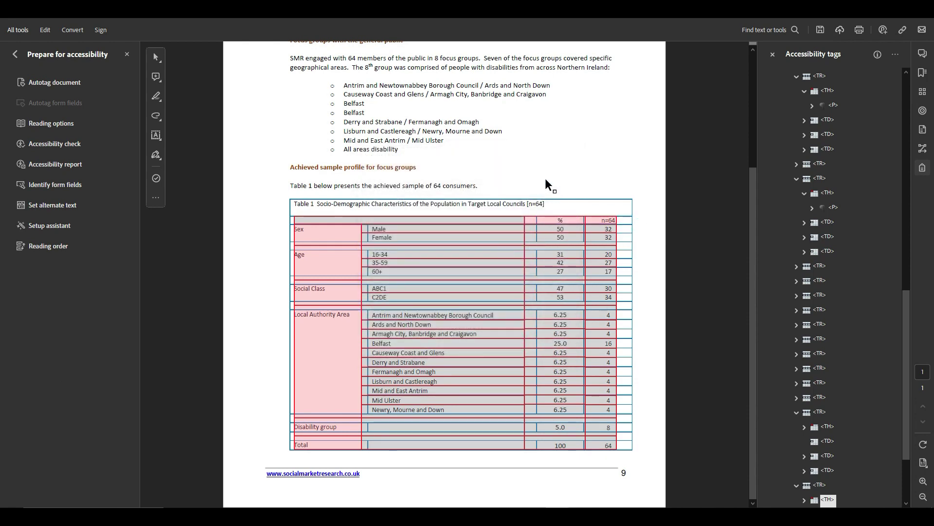
{"action": "left_click", "coordinate": [576, 177]}
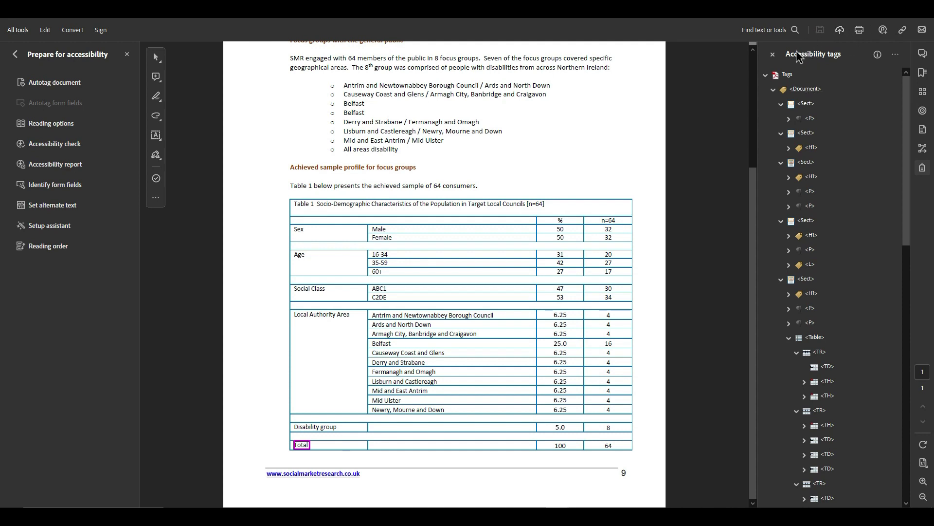
- Run the accessibility check and review the failing table summary result
{"action": "left_click", "coordinate": [54, 144]}
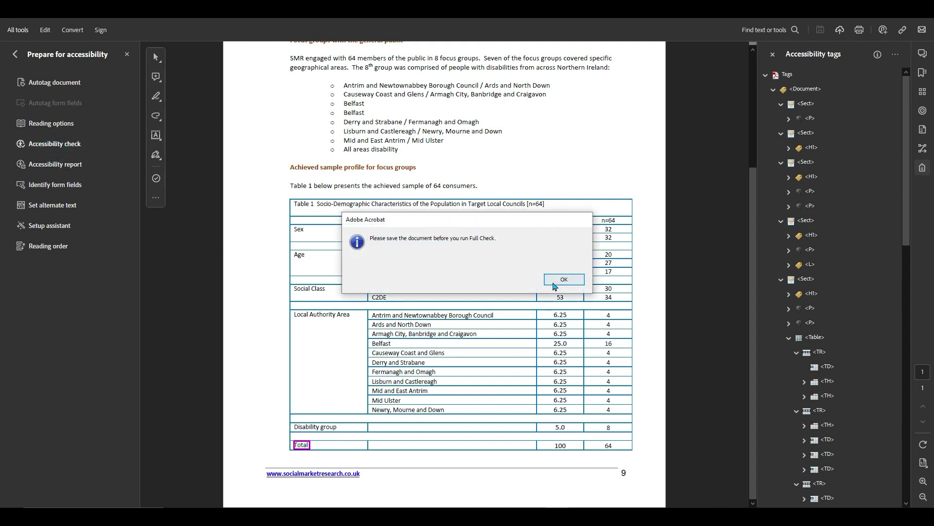
{"action": "left_click", "coordinate": [551, 281]}
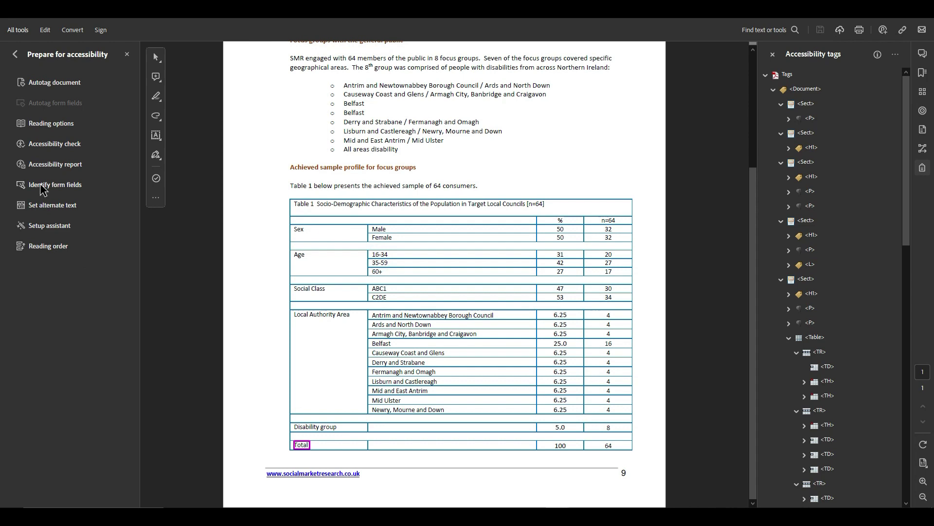
{"action": "left_click", "coordinate": [765, 136]}
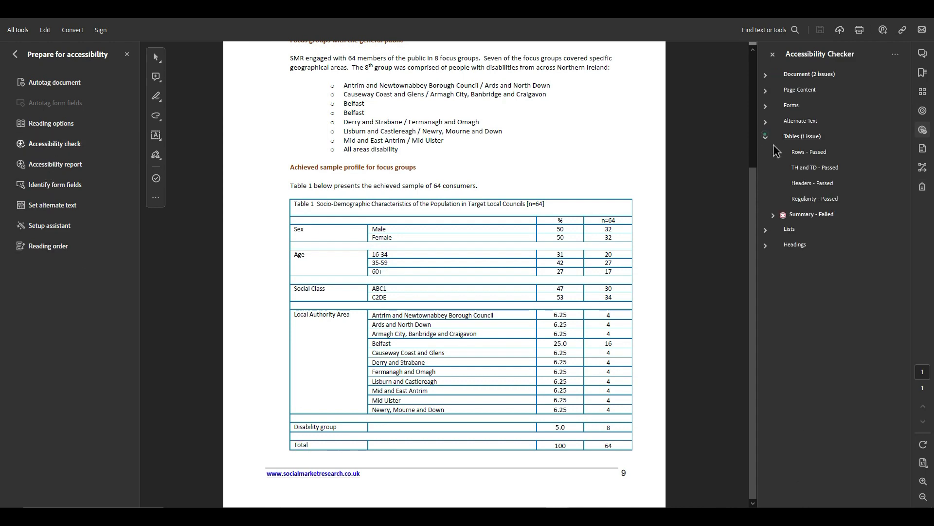
{"action": "left_click", "coordinate": [775, 215]}
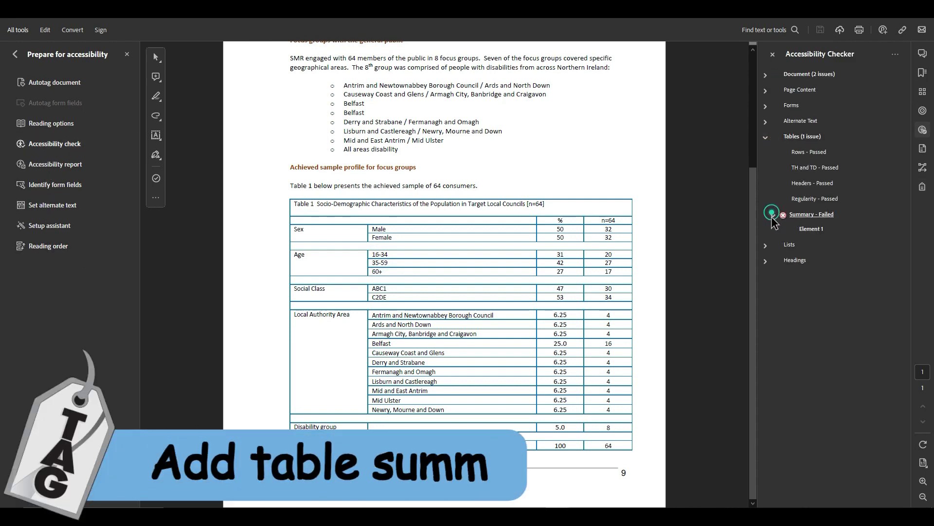
- Add the table summary 'Summary' to the focus-group table and save the PDF
{"action": "left_click", "coordinate": [38, 251]}
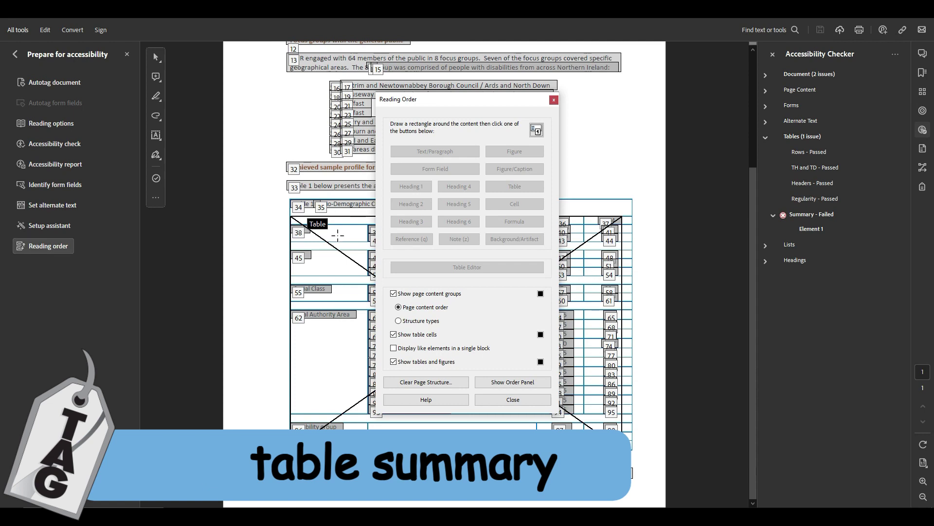
{"action": "right_click", "coordinate": [339, 238]}
{"action": "left_click", "coordinate": [396, 340]}
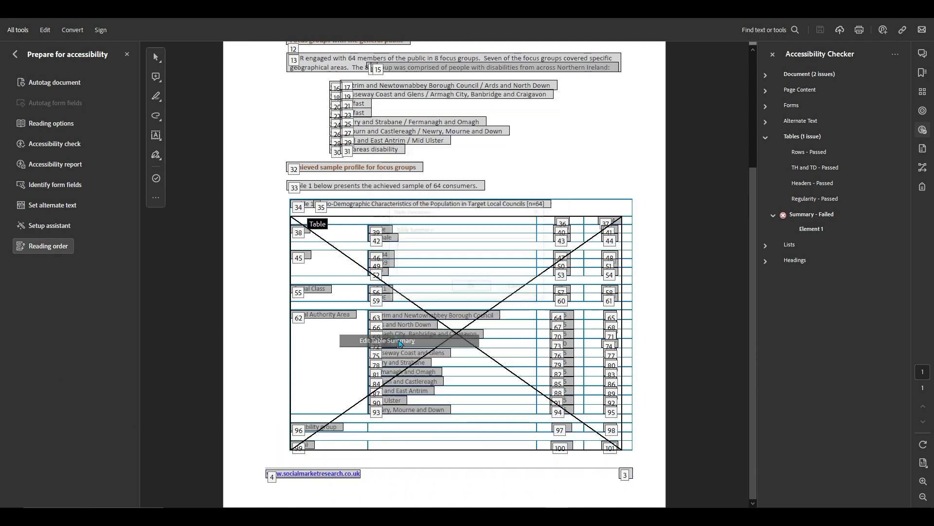
{"action": "type", "text": "Summary"}
{"action": "key", "text": "Return"}
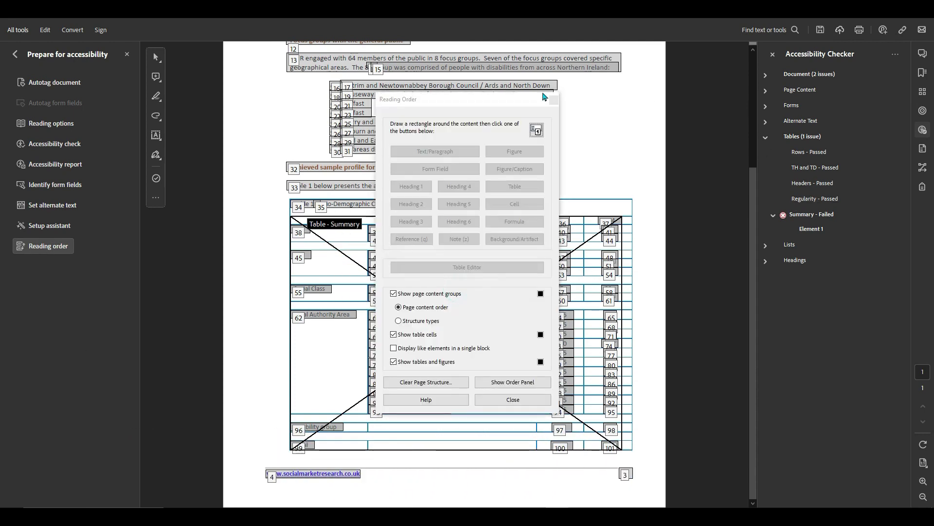
{"action": "left_click", "coordinate": [820, 31]}
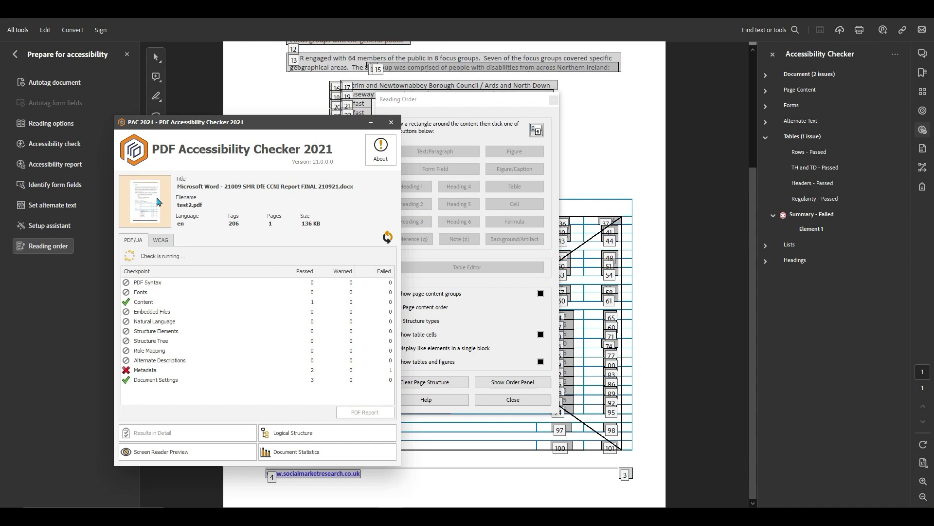
- Review the failed Fonts and Alternate Descriptions checkpoints in test2.pdf's PAC 2021 report
{"action": "left_click", "coordinate": [143, 293]}
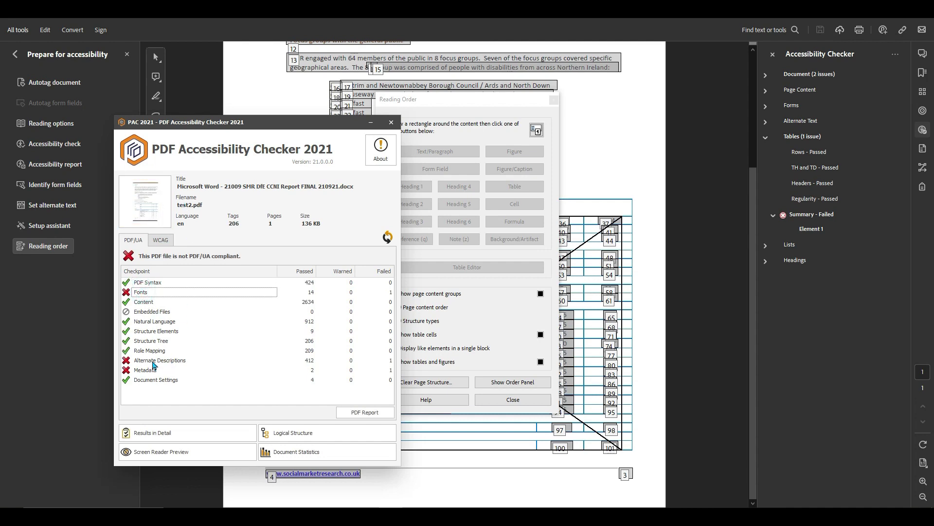
{"action": "left_click", "coordinate": [381, 285]}
{"action": "left_click", "coordinate": [381, 361]}
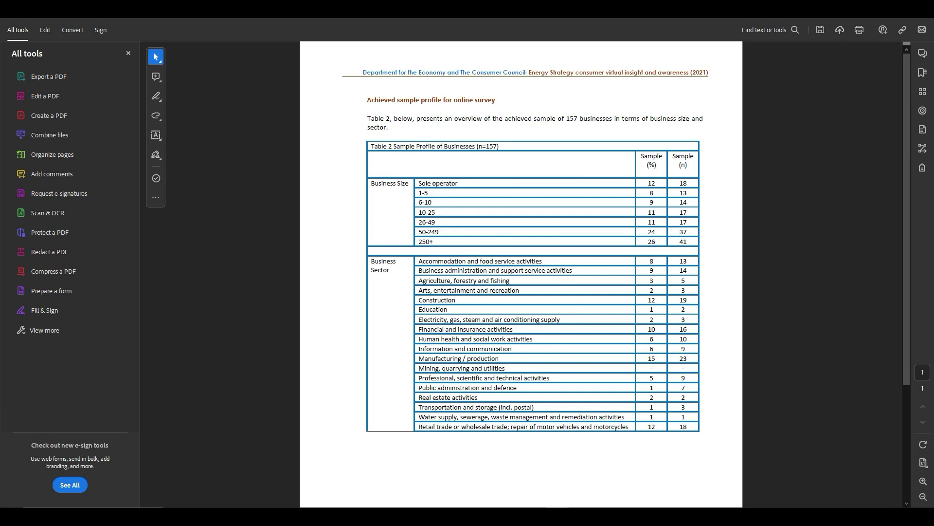
- Show the Accessibility tags panel and run Autotag document on the Table 2 business-profile PDF
{"action": "left_click", "coordinate": [922, 167]}
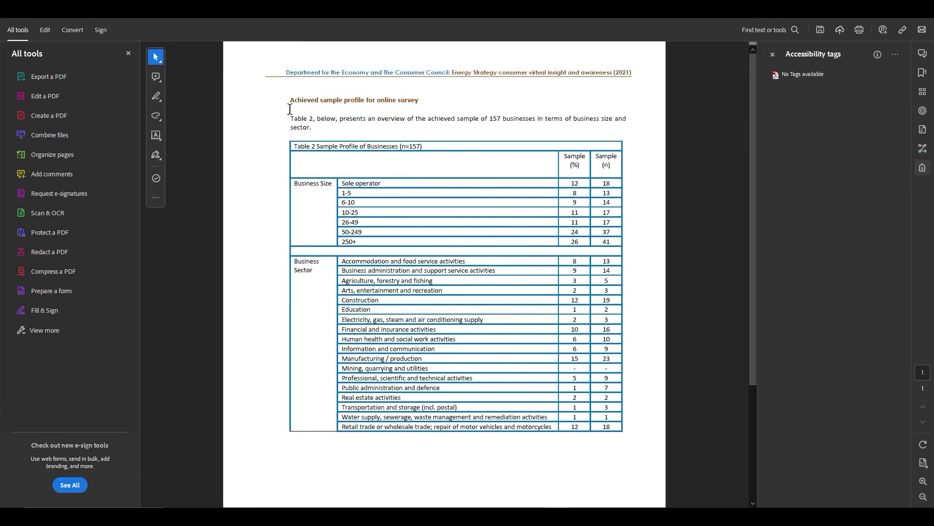
{"action": "left_click", "coordinate": [49, 331]}
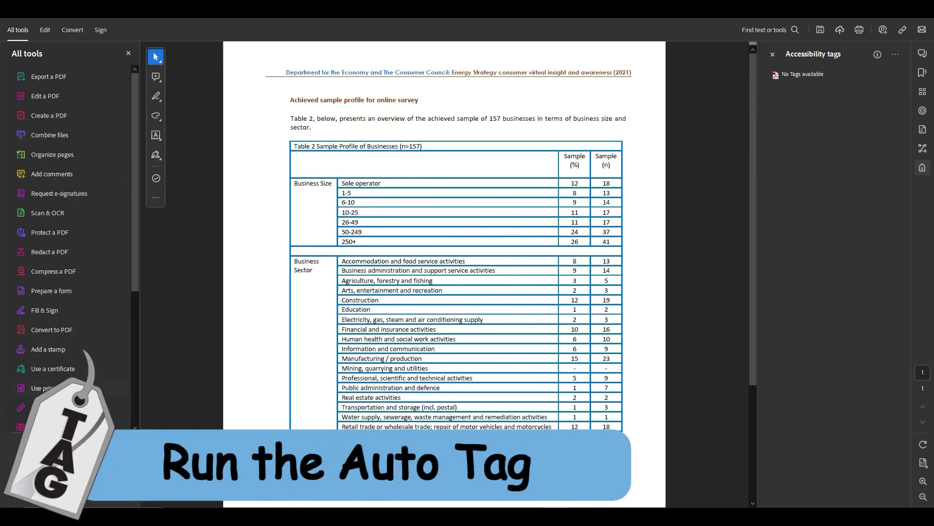
{"action": "scroll", "coordinate": [78, 370], "scroll_direction": "down", "scroll_amount": 3}
{"action": "left_click", "coordinate": [77, 355]}
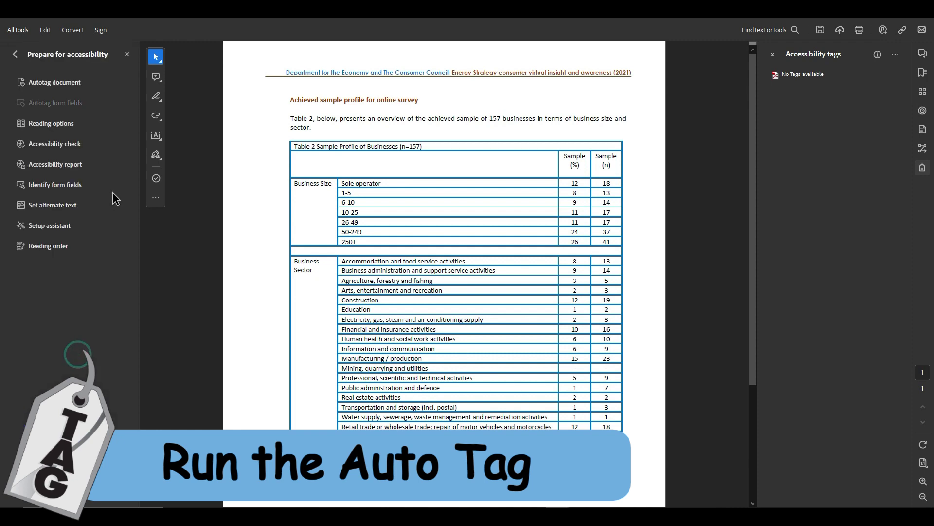
{"action": "left_click", "coordinate": [54, 82]}
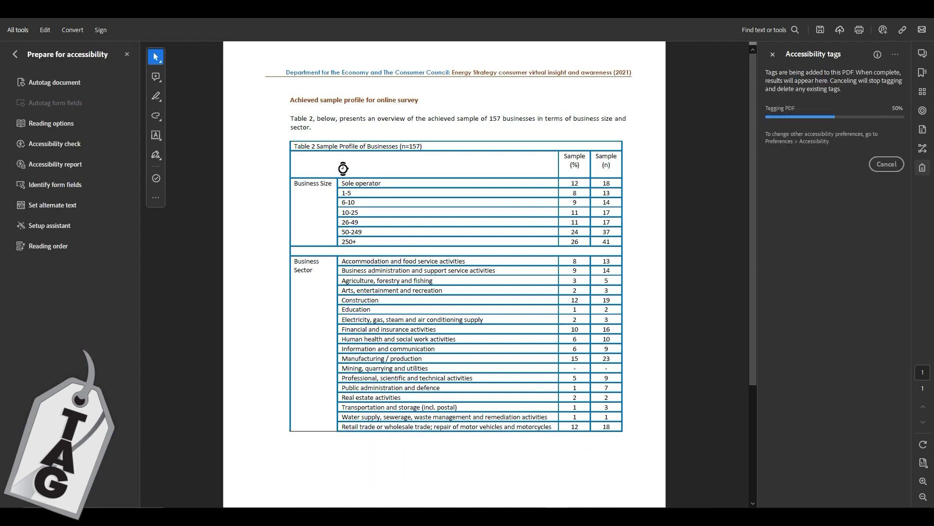
- Move the Table 2 caption paragraph out of the first cell to above the table
{"action": "key", "text": "Up"}
{"action": "key", "text": "Up"}
{"action": "key", "text": "Up"}
{"action": "key", "text": "Up"}
{"action": "key", "text": "Up"}
{"action": "key", "text": "Up"}
{"action": "key", "text": "Up"}
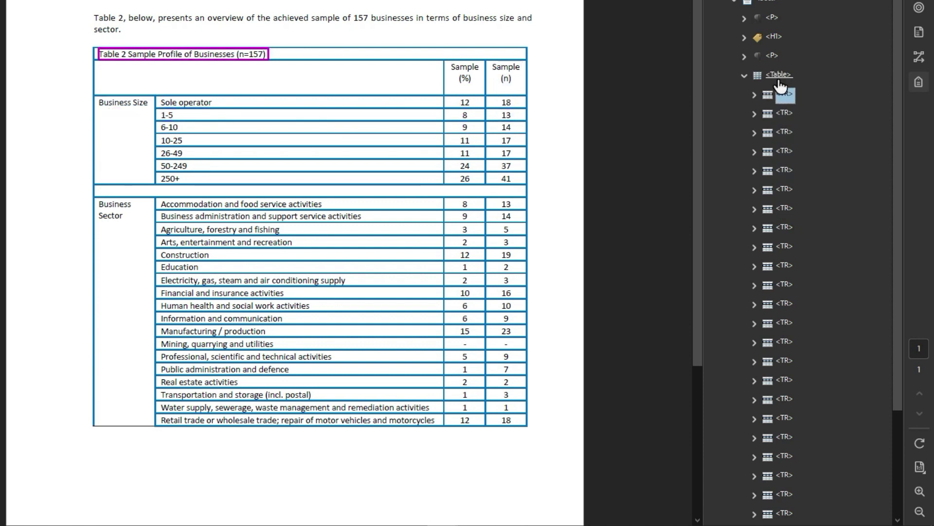
{"action": "key", "text": "Right"}
{"action": "key", "text": "Right"}
{"action": "key", "text": "Right"}
{"action": "key", "text": "Right"}
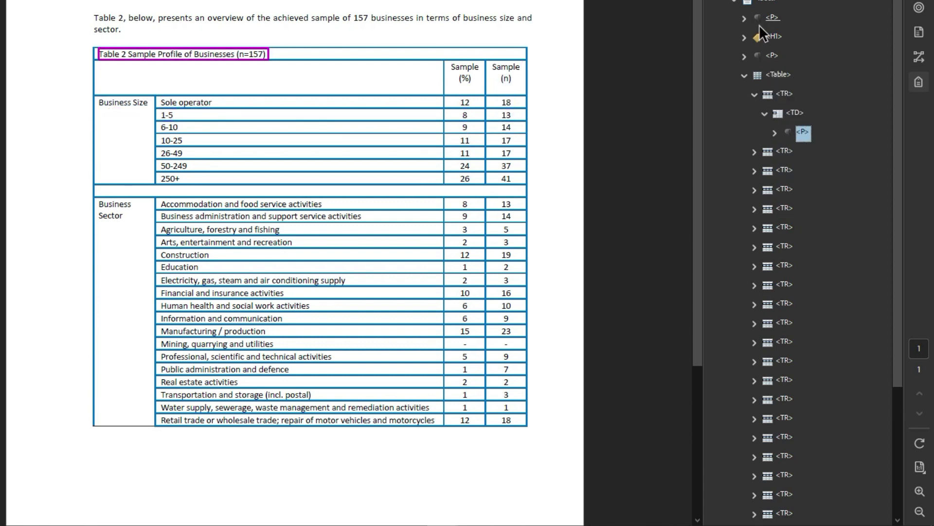
{"action": "left_click", "coordinate": [773, 55]}
{"action": "key", "text": "ctrl+v"}
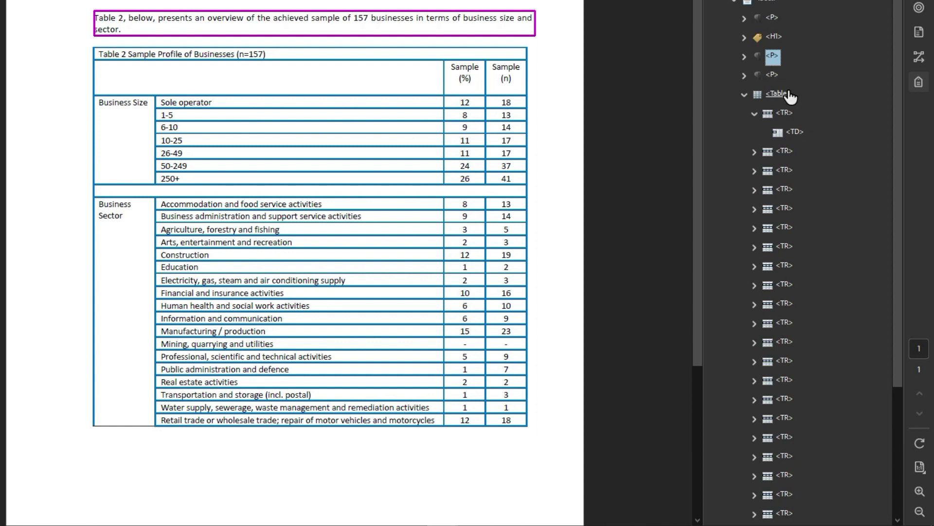
- Retag the Business Size cell from TD to TH
{"action": "left_click", "coordinate": [789, 113]}
{"action": "key", "text": "Down"}
{"action": "key", "text": "Down"}
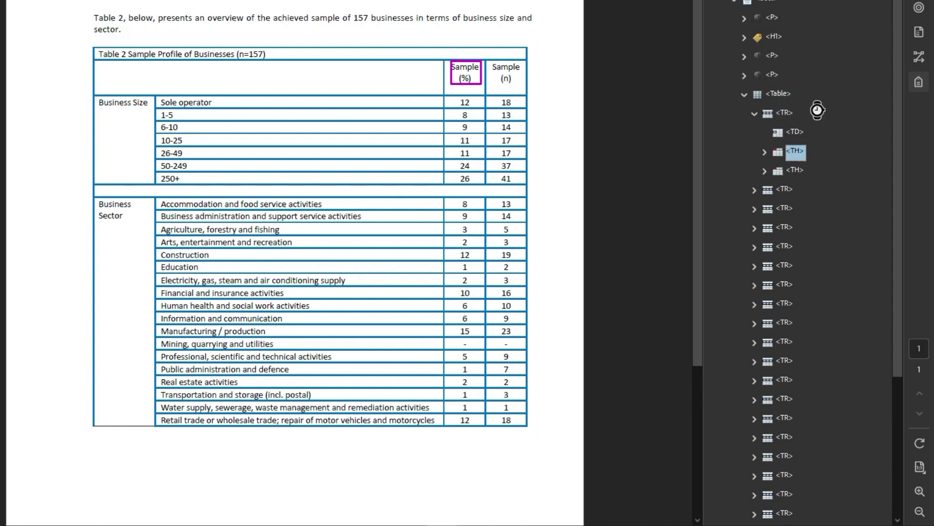
{"action": "key", "text": "Down"}
{"action": "key", "text": "Down"}
{"action": "key", "text": "Right"}
{"action": "key", "text": "Right"}
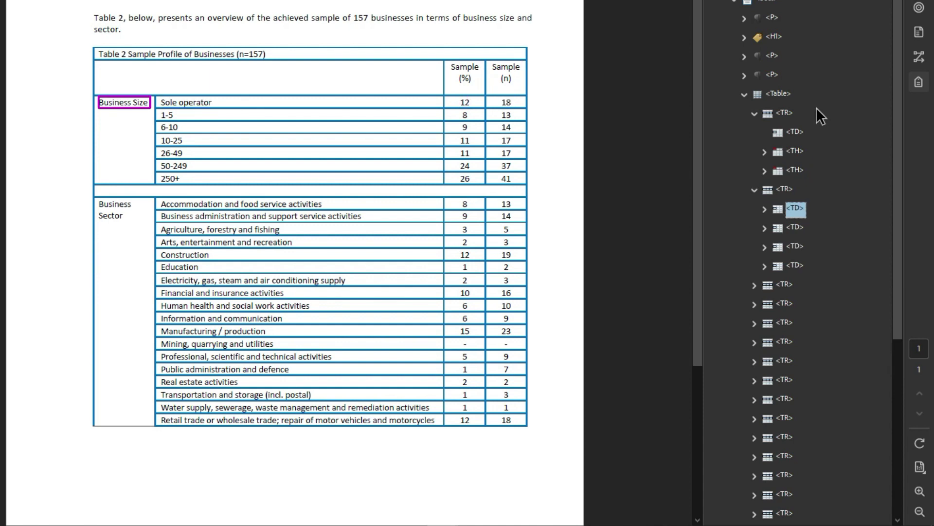
{"action": "key", "text": "F2"}
{"action": "key", "text": "Left"}
{"action": "key", "text": "BackSpace"}
{"action": "type", "text": "H"}
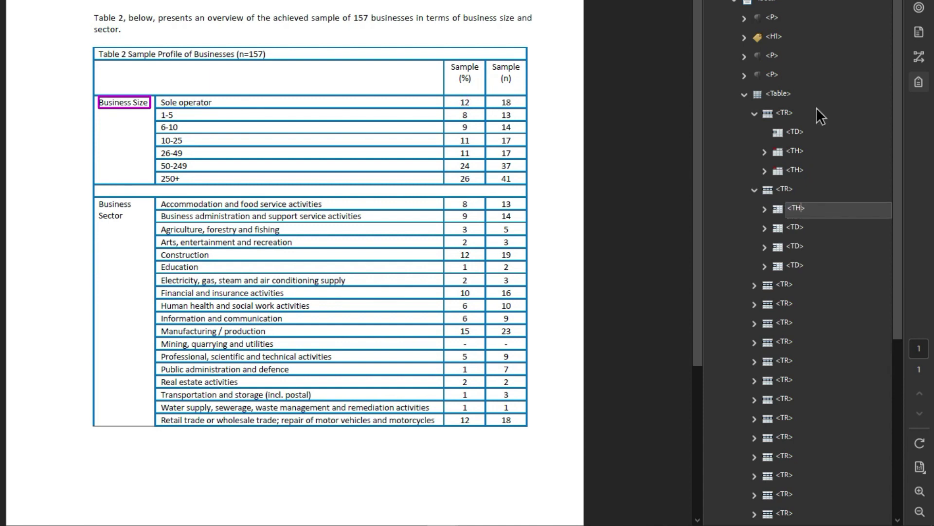
{"action": "left_click", "coordinate": [722, 193]}
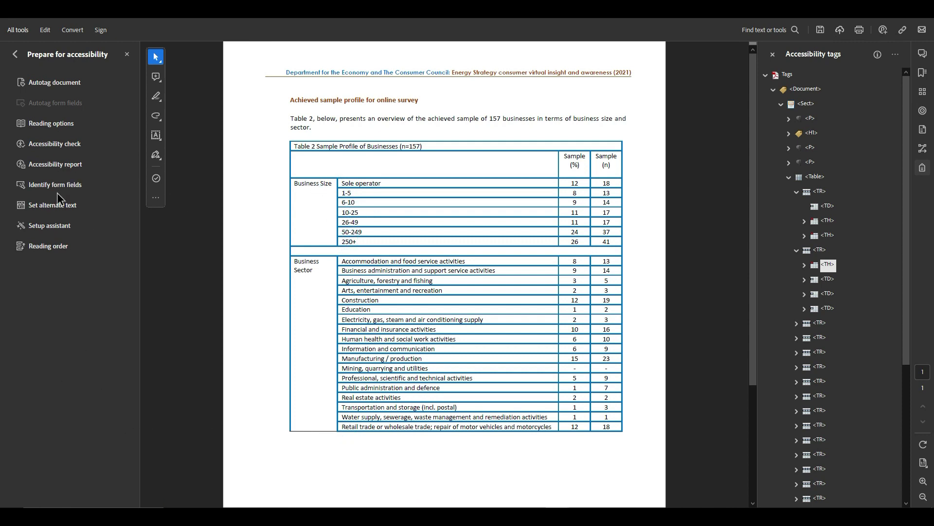
- In Table Editor, confirm Business Size is a header cell spanning 7 rows
{"action": "left_click", "coordinate": [45, 248]}
{"action": "right_click", "coordinate": [340, 186]}
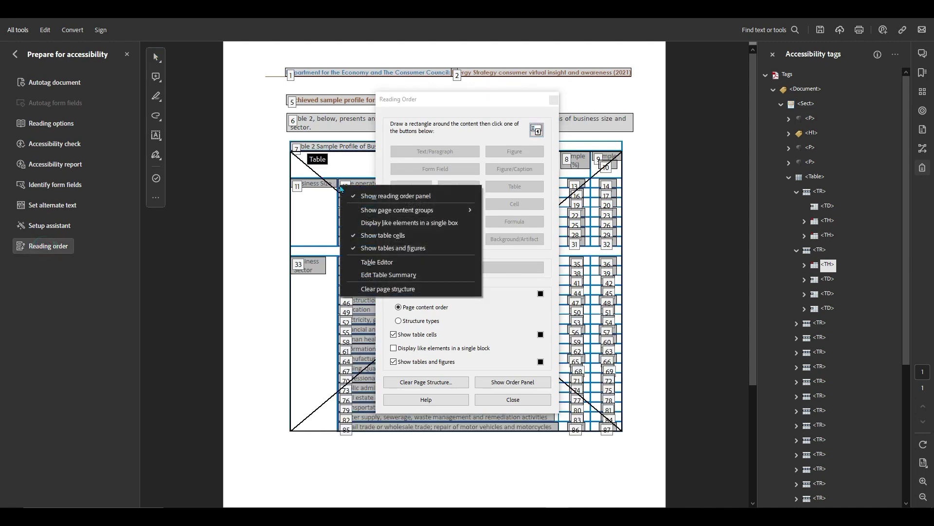
{"action": "left_click", "coordinate": [402, 262]}
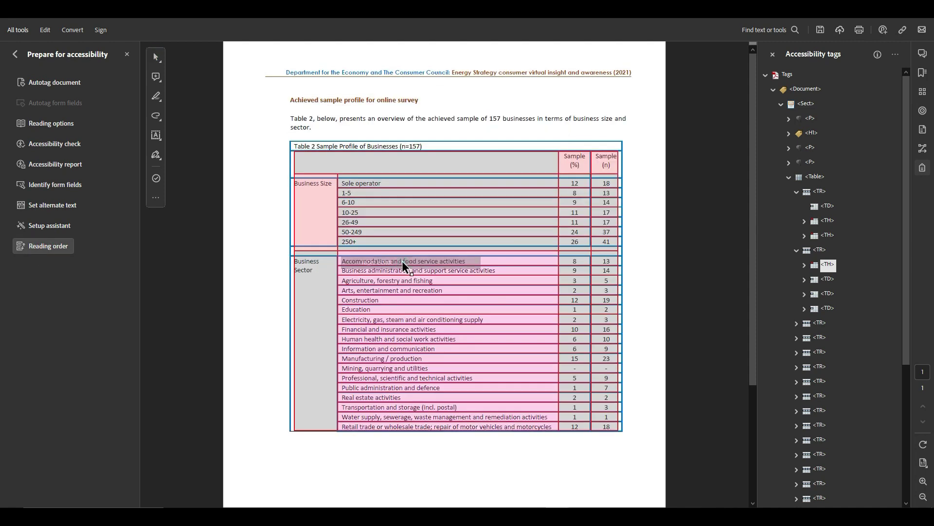
{"action": "right_click", "coordinate": [325, 208]}
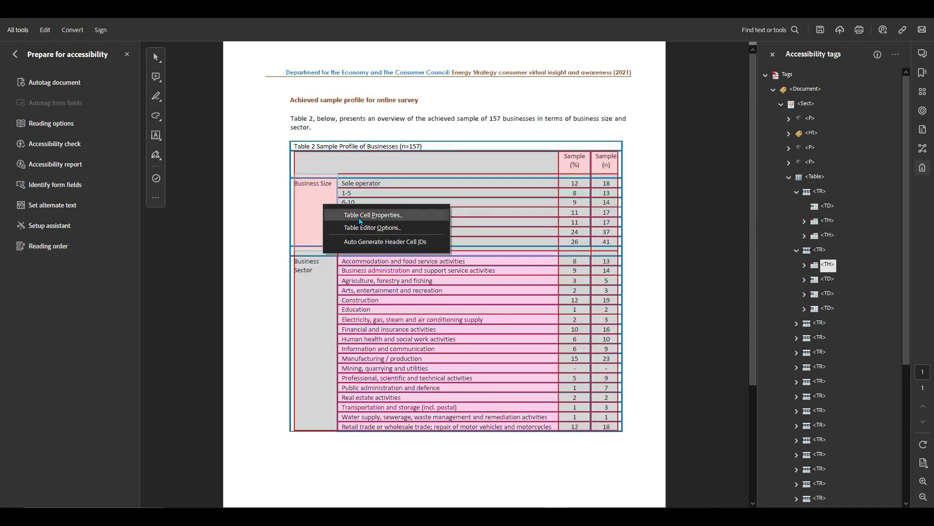
{"action": "left_click", "coordinate": [358, 217]}
{"action": "left_click_drag", "start_coordinate": [582, 252], "coordinate": [689, 124]}
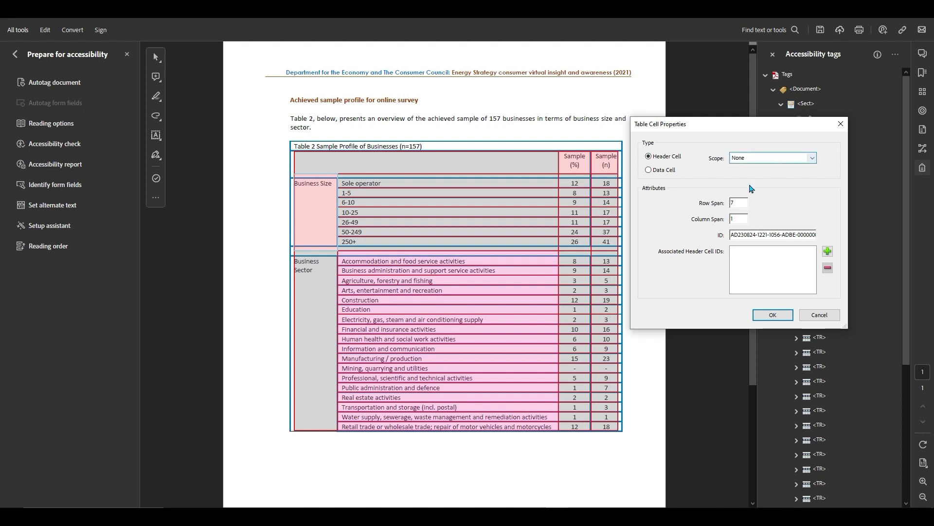
{"action": "left_click", "coordinate": [774, 315]}
- Retag the Business Sector cell from TD to TH
{"action": "left_click", "coordinate": [828, 264]}
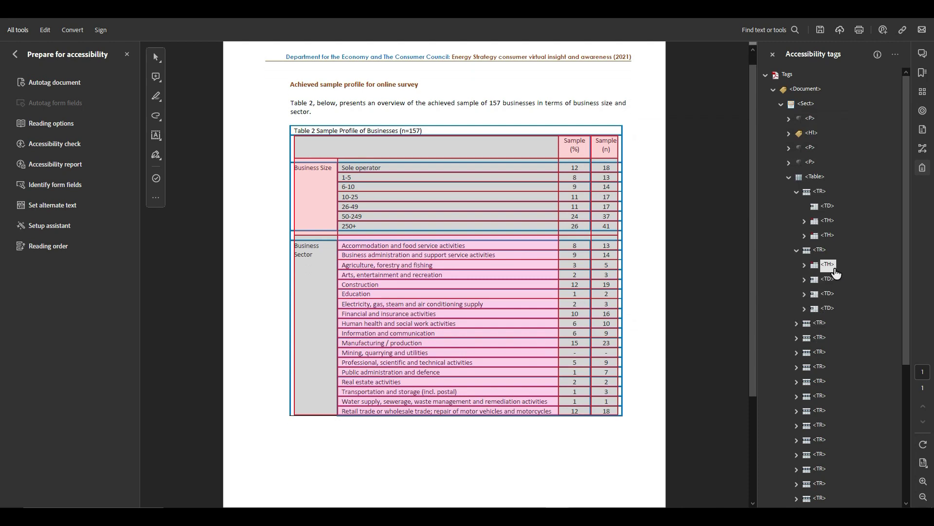
{"action": "left_click", "coordinate": [822, 252]}
{"action": "key", "text": "Left"}
{"action": "key", "text": "Up"}
{"action": "key", "text": "Up"}
{"action": "key", "text": "Up"}
{"action": "key", "text": "Up"}
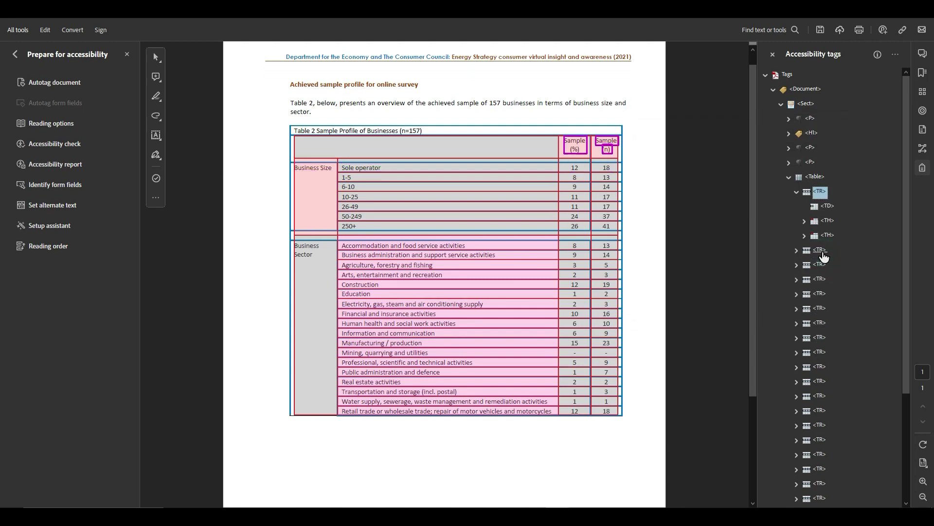
{"action": "key", "text": "Left"}
{"action": "key", "text": "Down"}
{"action": "key", "text": "Down"}
{"action": "key", "text": "Down"}
{"action": "key", "text": "Down"}
{"action": "key", "text": "Down"}
{"action": "key", "text": "Down"}
{"action": "key", "text": "Down"}
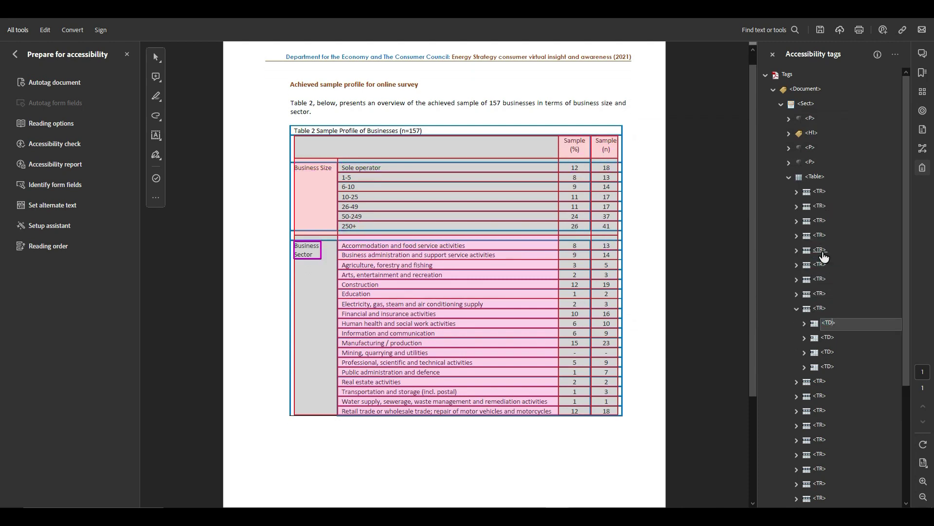
{"action": "type", "text": "H"}
{"action": "key", "text": "Return"}
{"action": "key", "text": "Left"}
{"action": "key", "text": "Left"}
{"action": "key", "text": "Down"}
{"action": "key", "text": "Down"}
{"action": "key", "text": "Down"}
{"action": "key", "text": "Down"}
{"action": "key", "text": "Down"}
{"action": "key", "text": "Down"}
{"action": "key", "text": "Down"}
{"action": "key", "text": "Down"}
{"action": "key", "text": "Down"}
{"action": "key", "text": "Down"}
{"action": "key", "text": "Down"}
{"action": "key", "text": "Down"}
{"action": "key", "text": "Down"}
{"action": "key", "text": "Down"}
{"action": "key", "text": "Down"}
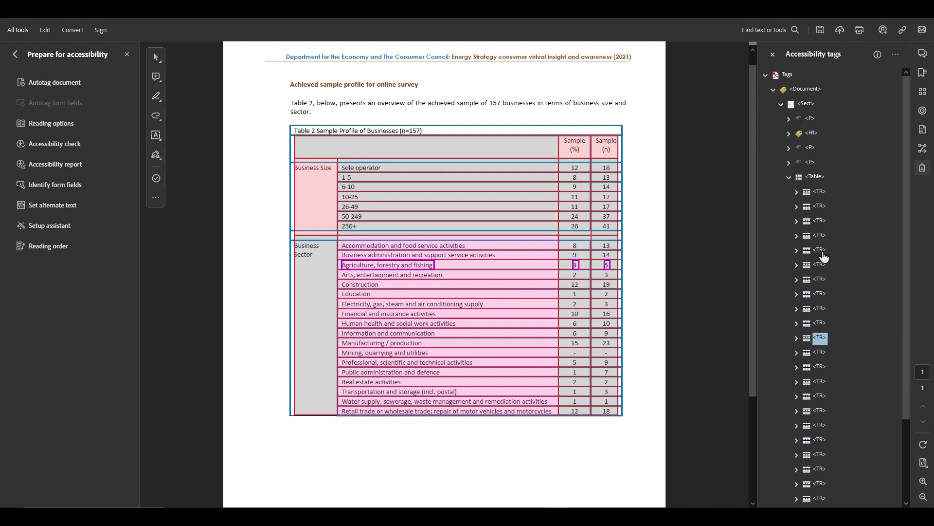
{"action": "key", "text": "Up"}
{"action": "key", "text": "Up"}
{"action": "key", "text": "Up"}
{"action": "key", "text": "Up"}
{"action": "key", "text": "Up"}
{"action": "key", "text": "Up"}
{"action": "key", "text": "Up"}
{"action": "key", "text": "Up"}
{"action": "key", "text": "Up"}
{"action": "key", "text": "Up"}
{"action": "key", "text": "Up"}
{"action": "key", "text": "Up"}
{"action": "key", "text": "Up"}
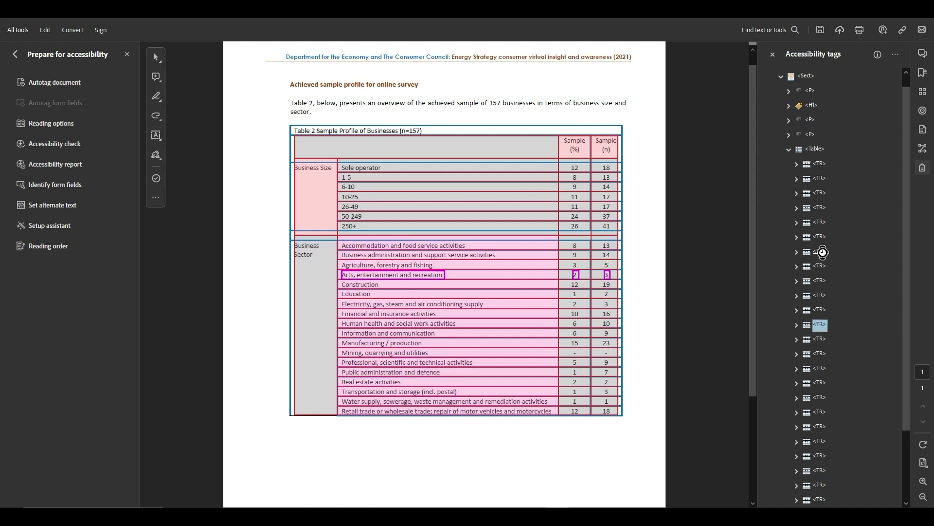
- Set the Business Sector cell's scope to Row in Table Cell Properties
{"action": "right_click", "coordinate": [314, 259]}
{"action": "left_click", "coordinate": [363, 261]}
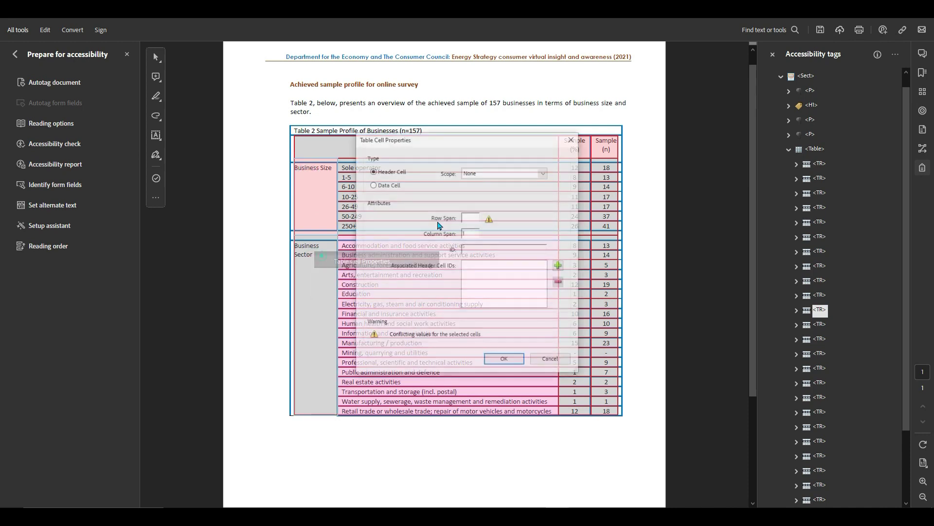
{"action": "left_click", "coordinate": [511, 172]}
{"action": "left_click", "coordinate": [512, 188]}
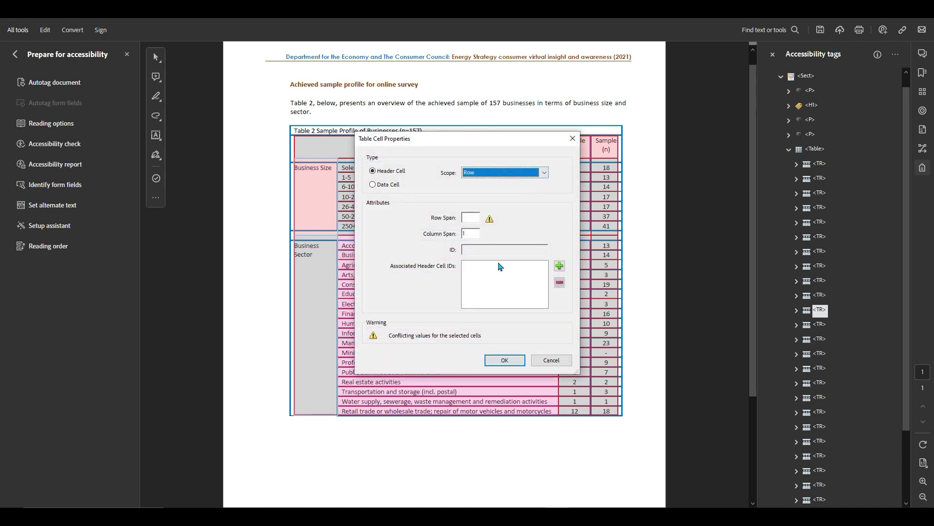
{"action": "left_click", "coordinate": [505, 360]}
- Retag the caption paragraph as an H2 heading
{"action": "left_click", "coordinate": [812, 118]}
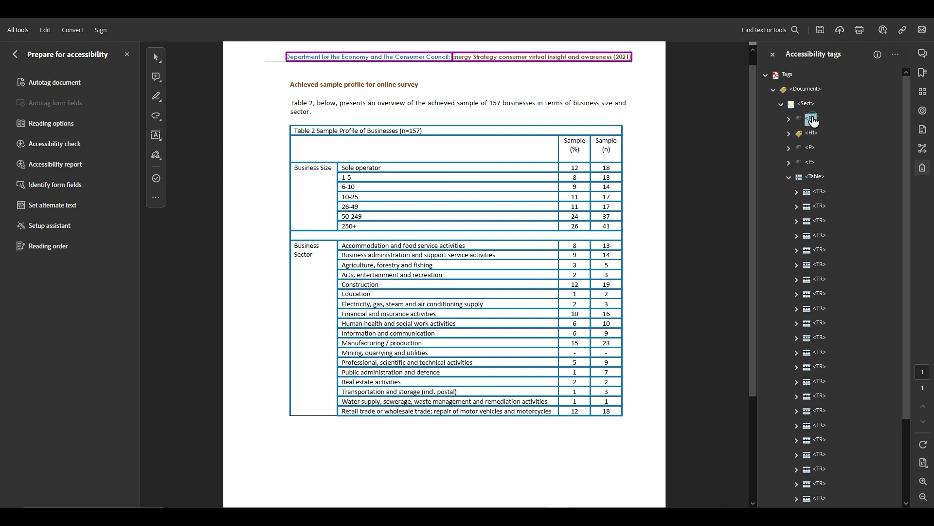
{"action": "key", "text": "Down"}
{"action": "key", "text": "Down"}
{"action": "key", "text": "Down"}
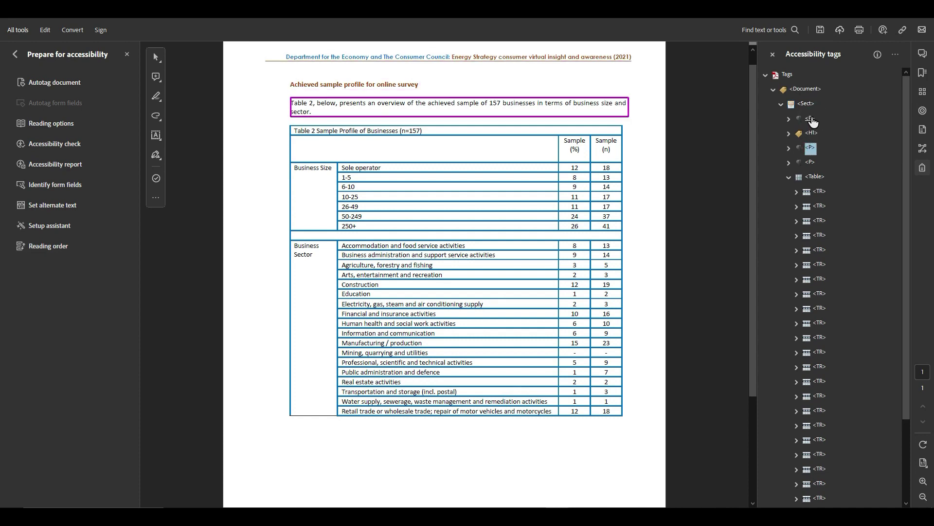
{"action": "key", "text": "F2"}
{"action": "key", "text": "Left"}
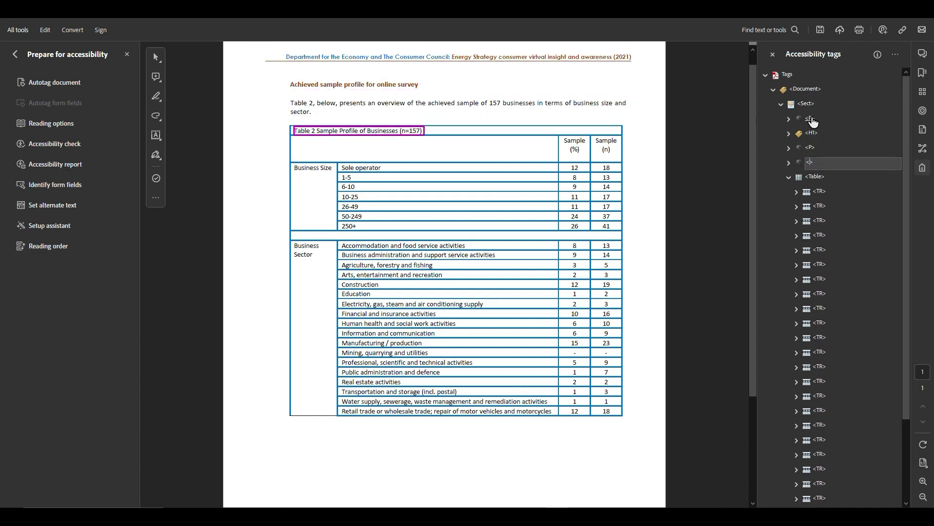
{"action": "type", "text": "H"}
{"action": "type", "text": "2"}
{"action": "key", "text": "Return"}
{"action": "key", "text": "Down"}
{"action": "key", "text": "Left"}
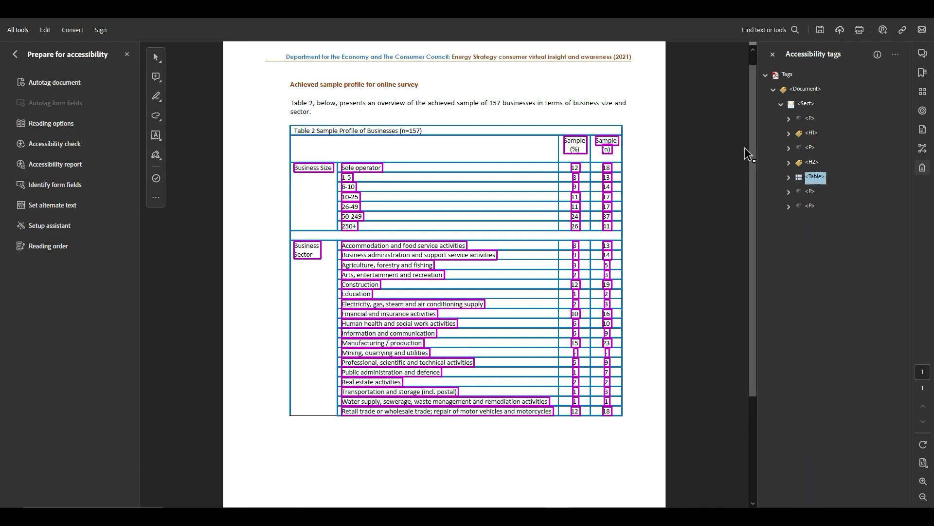
- Save the document as 'newtable'
{"action": "scroll", "coordinate": [729, 155], "scroll_direction": "up", "scroll_amount": 1}
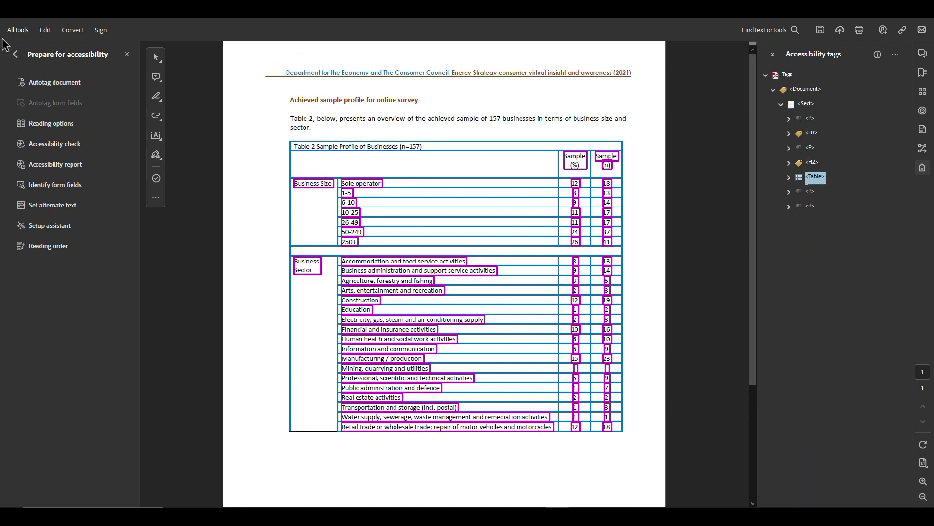
{"action": "left_click", "coordinate": [17, 10]}
{"action": "left_click", "coordinate": [42, 94]}
{"action": "type", "text": "newtable"}
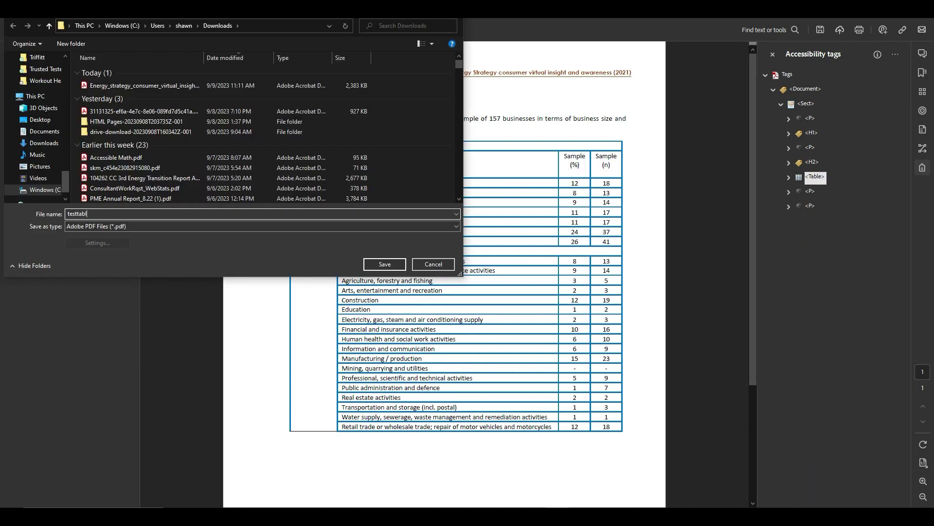
{"action": "key", "text": "Return"}
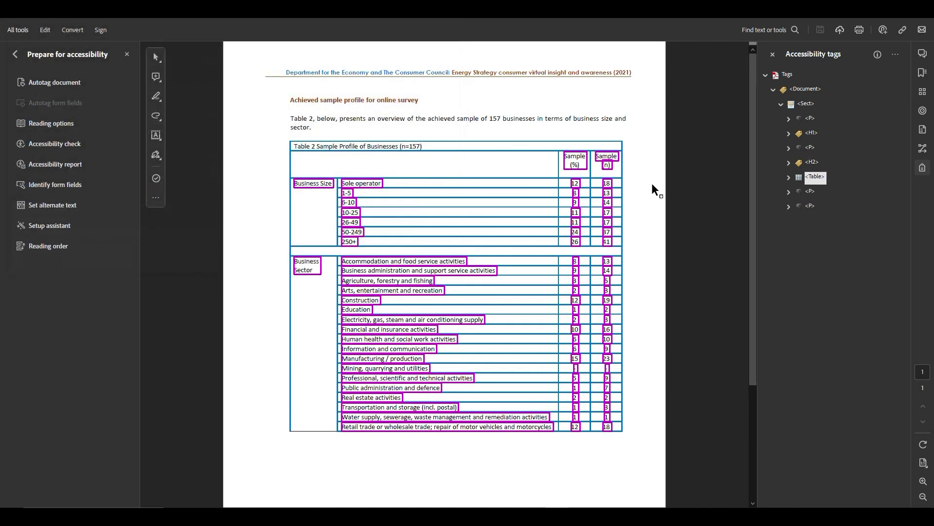
{"action": "left_click", "coordinate": [810, 118]}
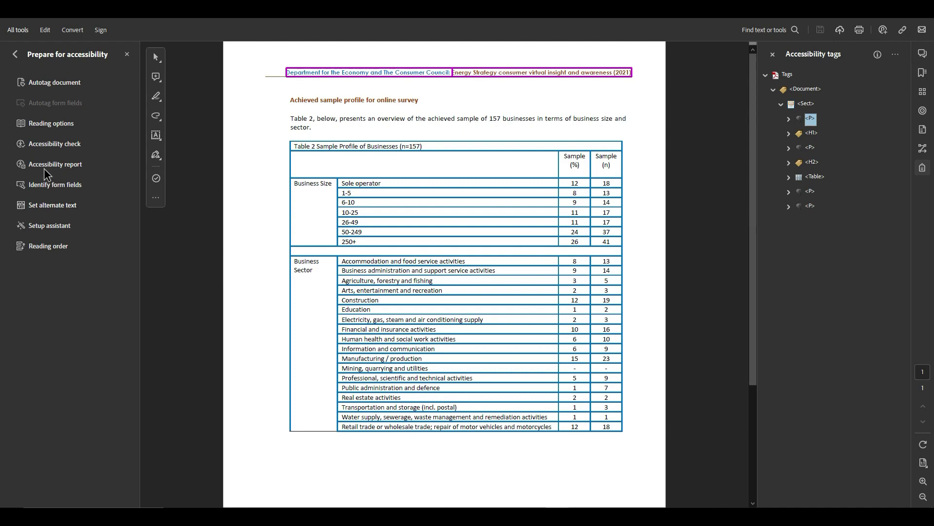
- Run the accessibility check and locate the failed Tables summary item
{"action": "left_click", "coordinate": [52, 147]}
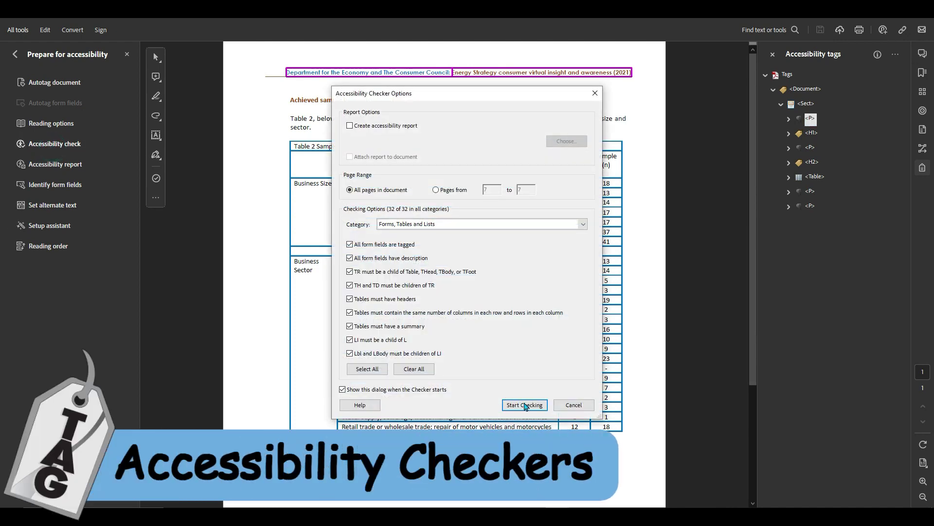
{"action": "left_click", "coordinate": [522, 402]}
{"action": "left_click", "coordinate": [765, 137]}
{"action": "left_click", "coordinate": [773, 214]}
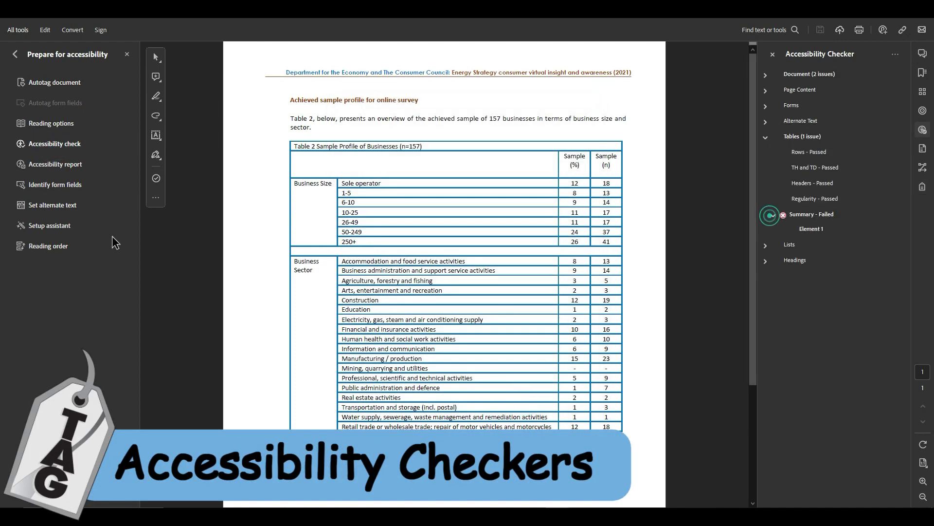
- Edit the table summary from the Reading Order panel and confirm it
{"action": "left_click", "coordinate": [65, 246]}
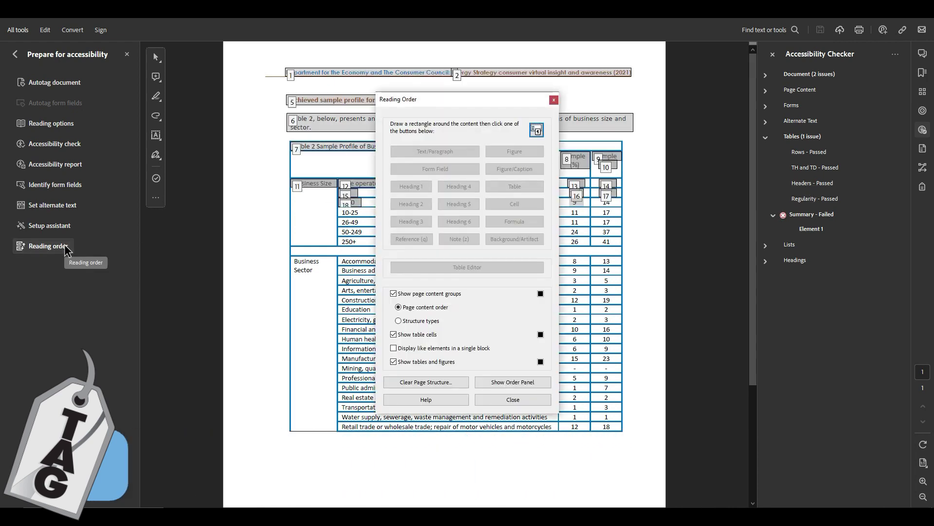
{"action": "right_click", "coordinate": [330, 167]}
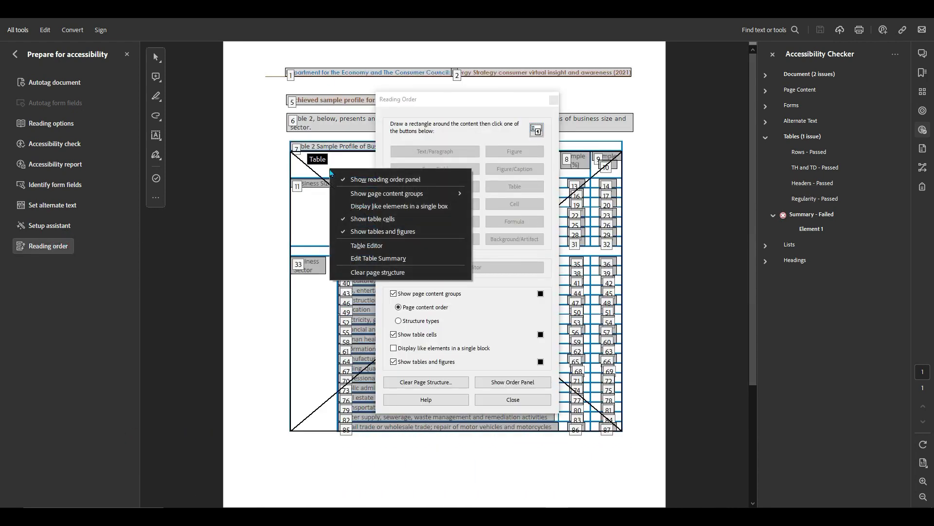
{"action": "left_click", "coordinate": [401, 257]}
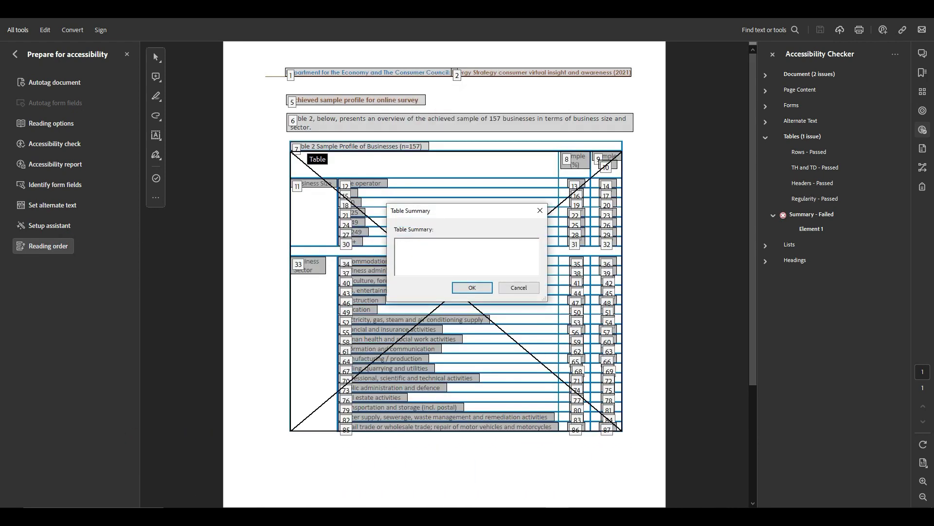
{"action": "left_click", "coordinate": [484, 286]}
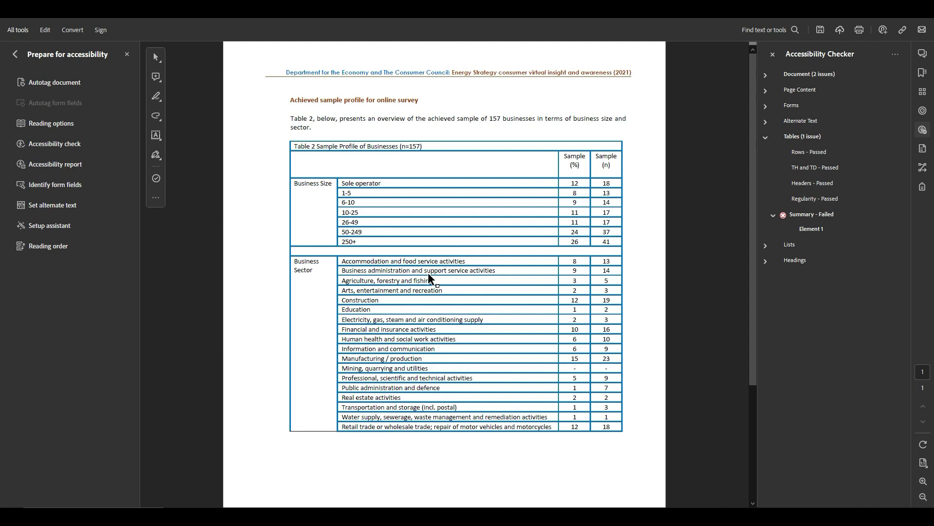
- Load the PDF into PAC 2021 and open the detailed results report
{"action": "left_click", "coordinate": [203, 515]}
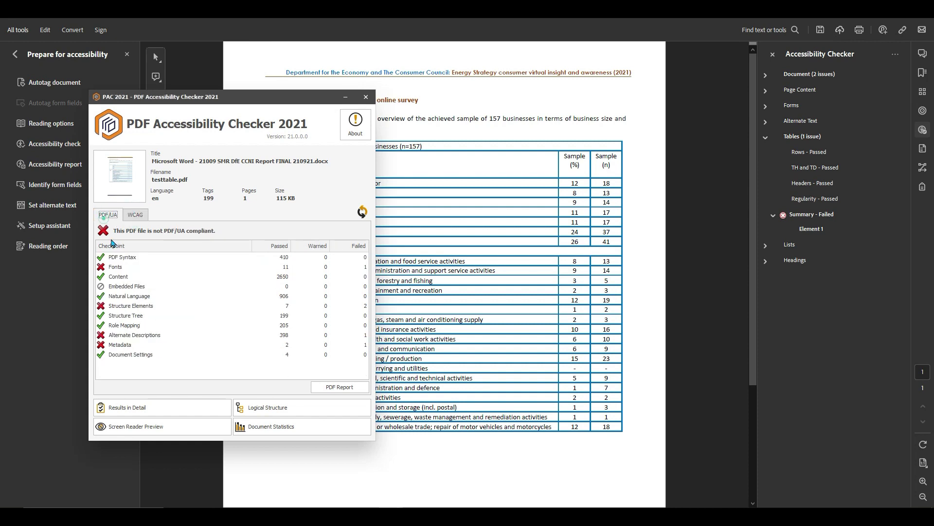
{"action": "left_click", "coordinate": [115, 271]}
{"action": "left_click", "coordinate": [161, 412]}
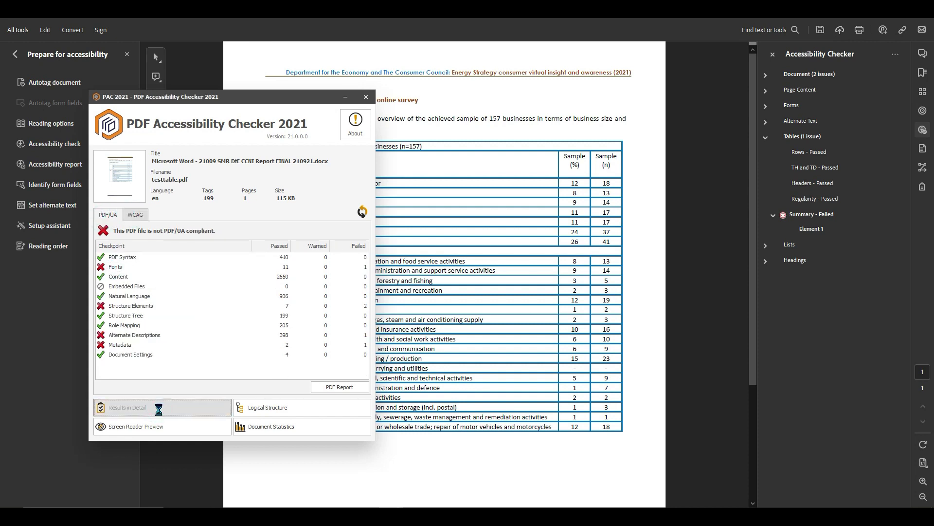
- Expand the Fonts and table header cell failures, including unassociated Sample (n)
{"action": "left_click", "coordinate": [127, 169]}
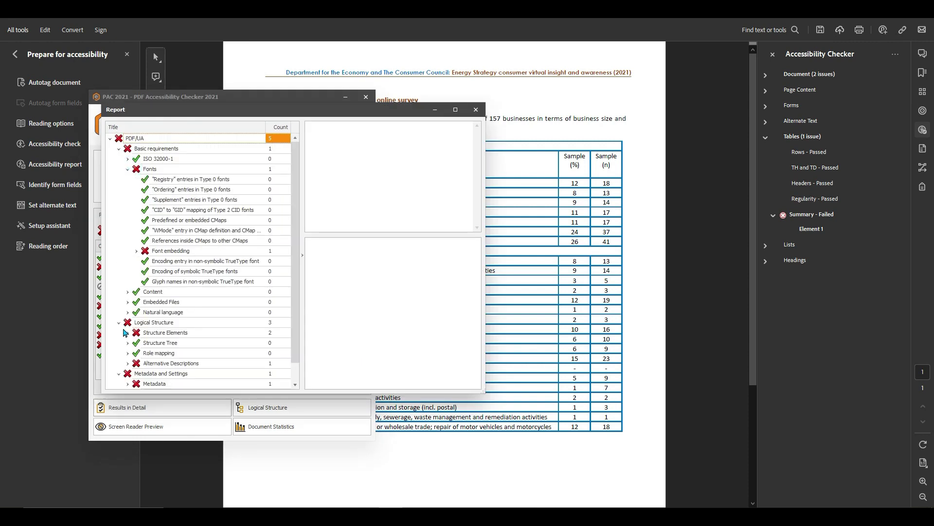
{"action": "left_click", "coordinate": [127, 332]}
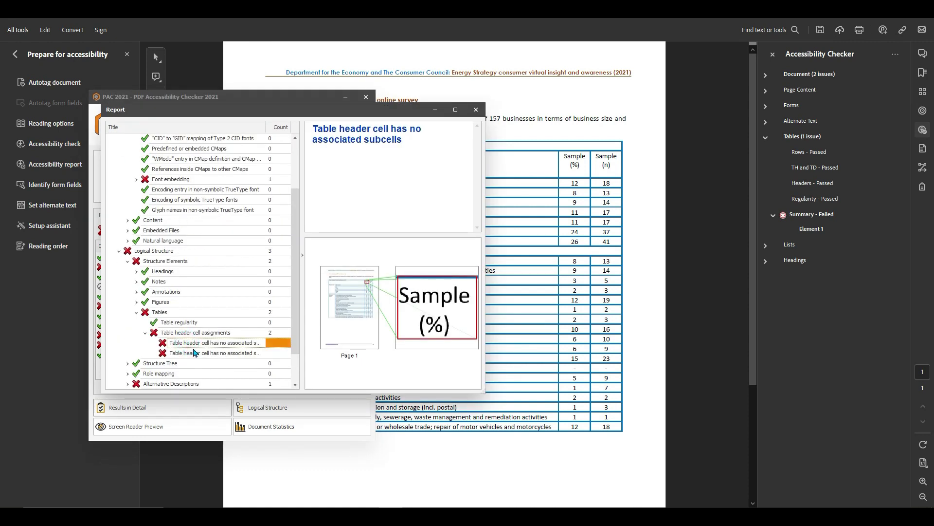
{"action": "left_click", "coordinate": [194, 352]}
{"action": "scroll", "coordinate": [194, 351], "scroll_direction": "down", "scroll_amount": 2}
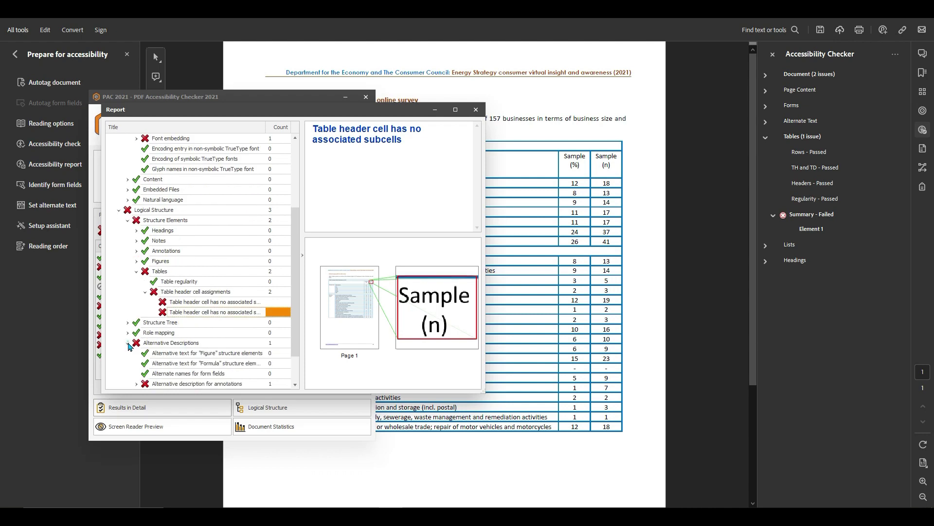
{"action": "left_click", "coordinate": [128, 342]}
{"action": "scroll", "coordinate": [150, 349], "scroll_direction": "up", "scroll_amount": 5}
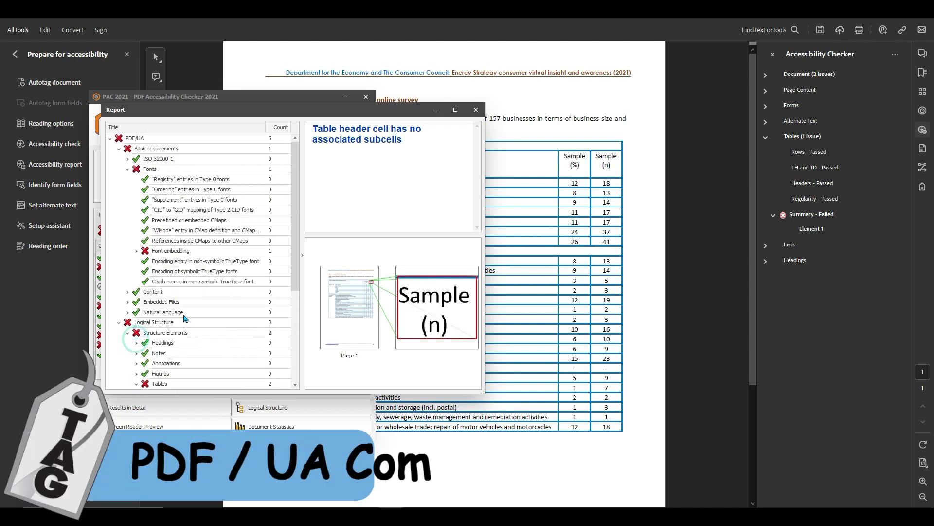
{"action": "left_click", "coordinate": [137, 250]}
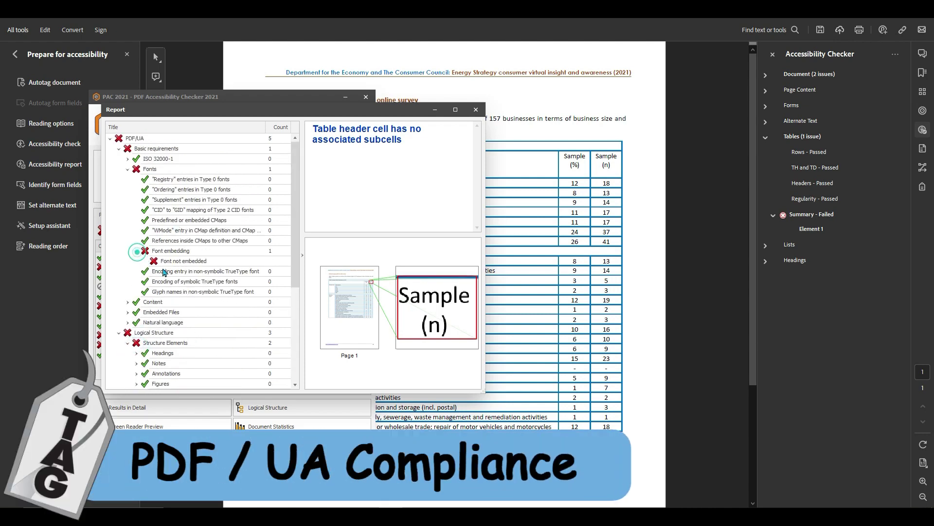
- Return to Acrobat and open Preflight from the print production tools
{"action": "left_click", "coordinate": [476, 110]}
{"action": "left_click", "coordinate": [491, 98]}
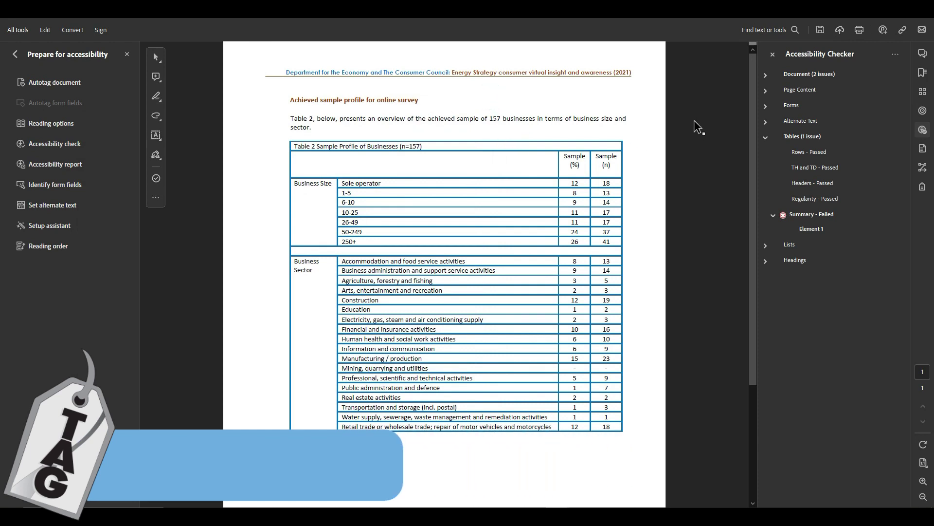
{"action": "left_click", "coordinate": [15, 54]}
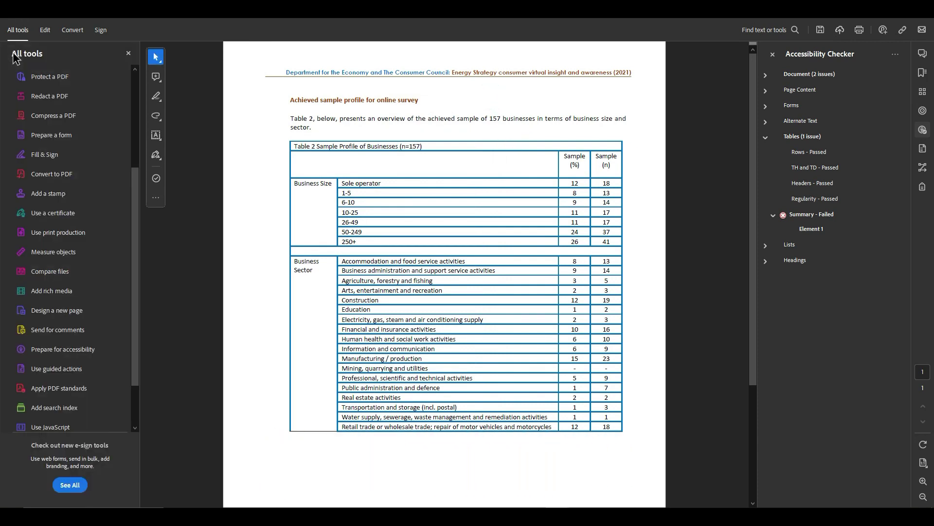
{"action": "left_click", "coordinate": [58, 232]}
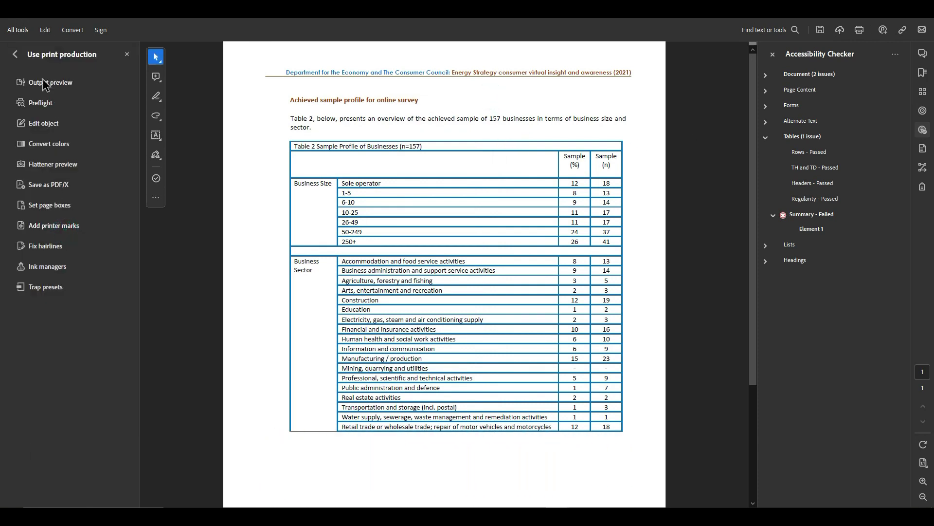
{"action": "left_click", "coordinate": [40, 103]}
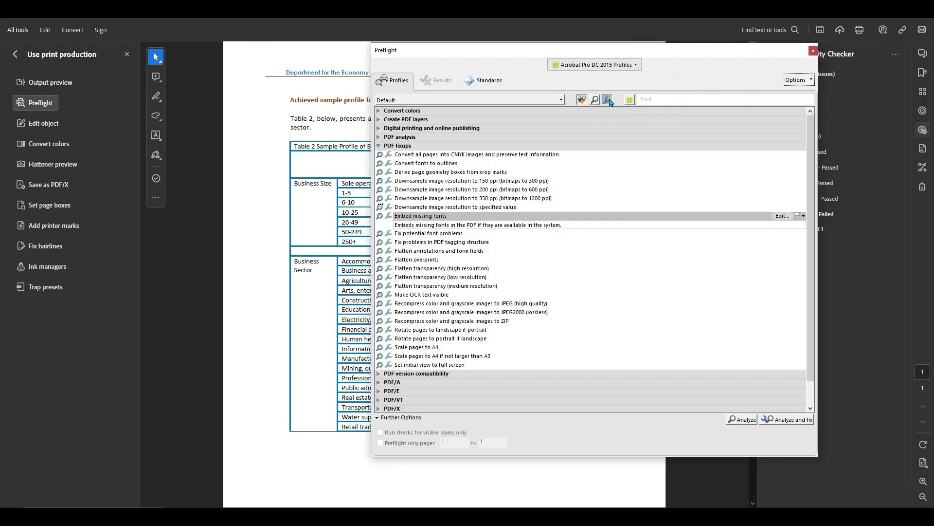
- Apply the 'Embed missing fonts' fixup and save over testtable.pdf
{"action": "left_click", "coordinate": [608, 100]}
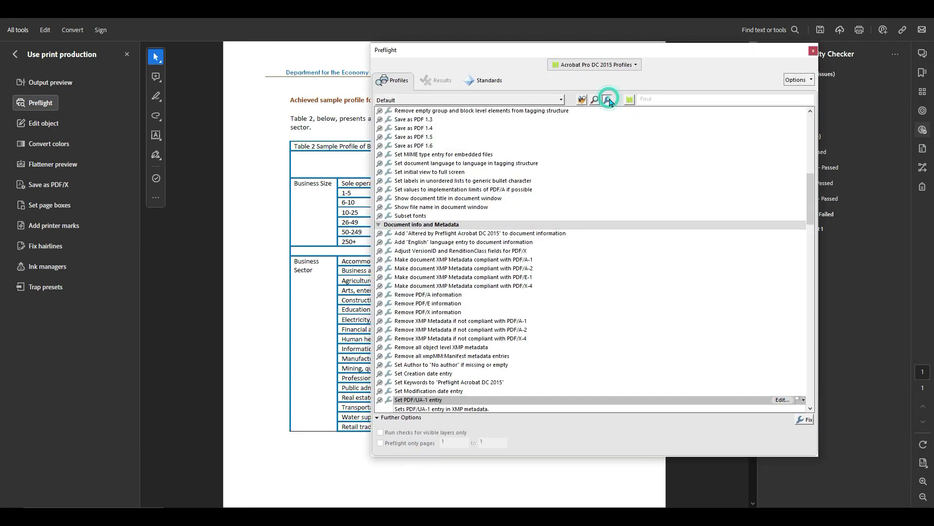
{"action": "left_click", "coordinate": [667, 100]}
{"action": "type", "text": "font"}
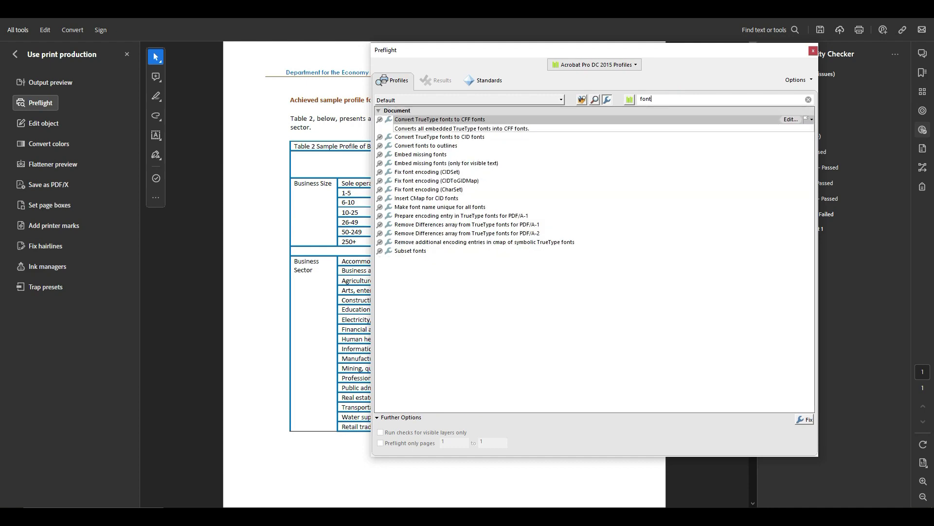
{"action": "left_click", "coordinate": [411, 155]}
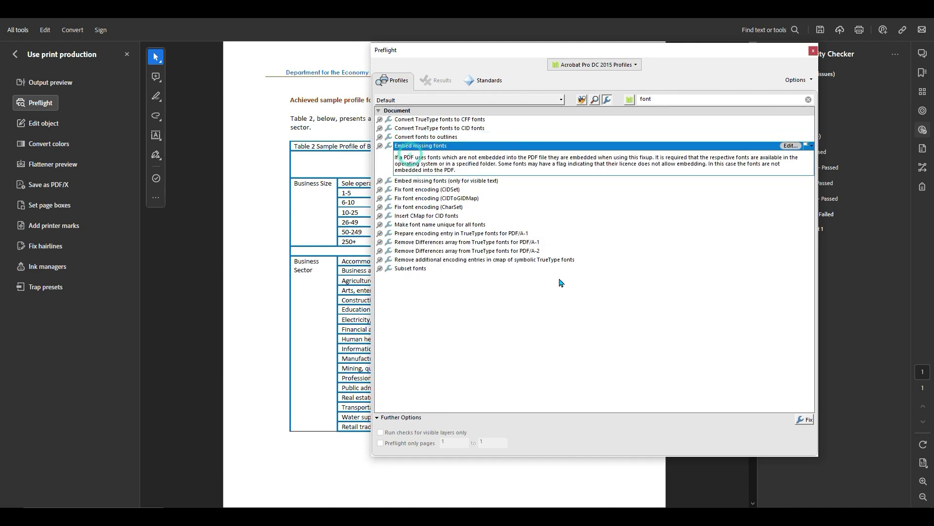
{"action": "left_click", "coordinate": [800, 421]}
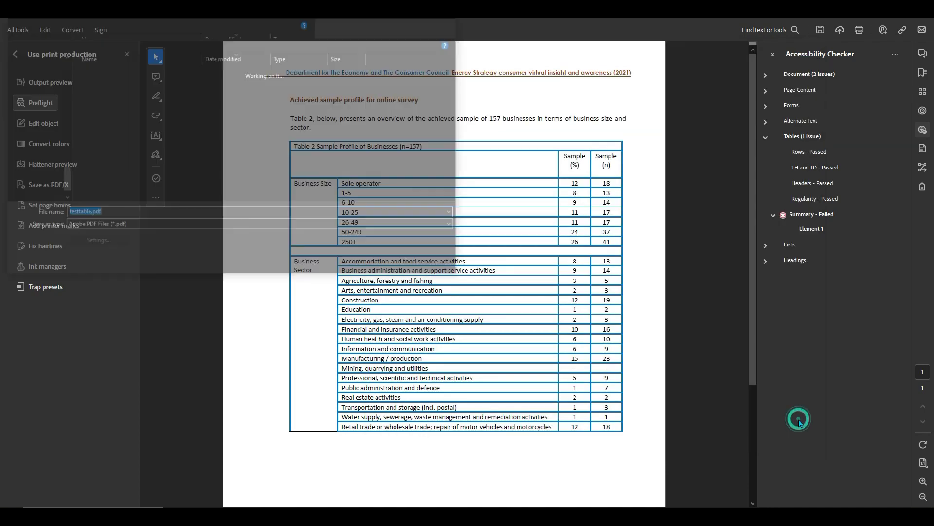
{"action": "left_click", "coordinate": [383, 264]}
{"action": "left_click", "coordinate": [492, 259]}
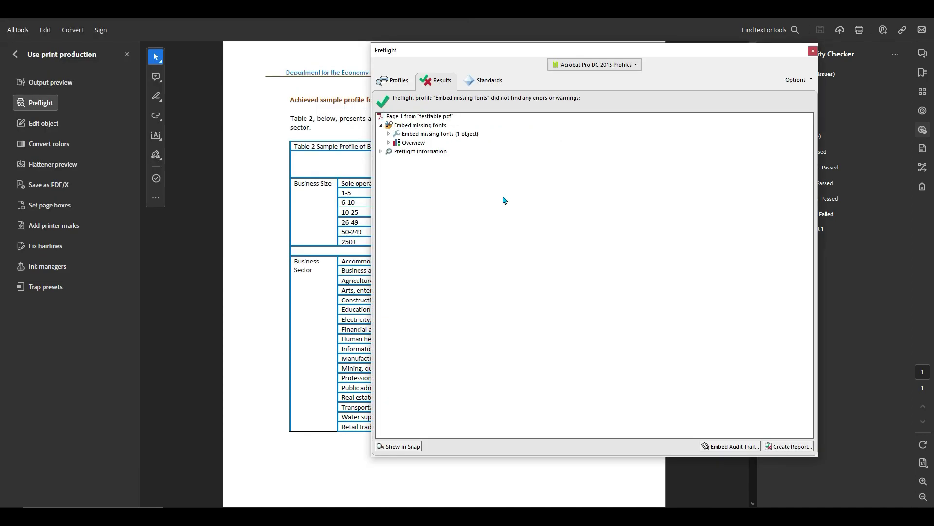
{"action": "left_click", "coordinate": [812, 50]}
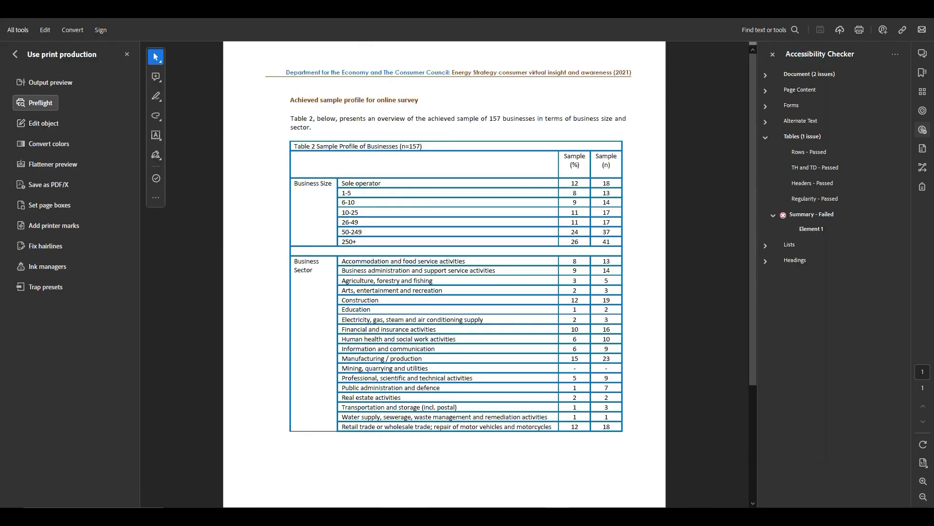
- Review PAC's Structure Elements result and the Sample (%) and Sample (n) headers in Acrobat
{"action": "left_click", "coordinate": [372, 482]}
{"action": "left_click", "coordinate": [119, 306]}
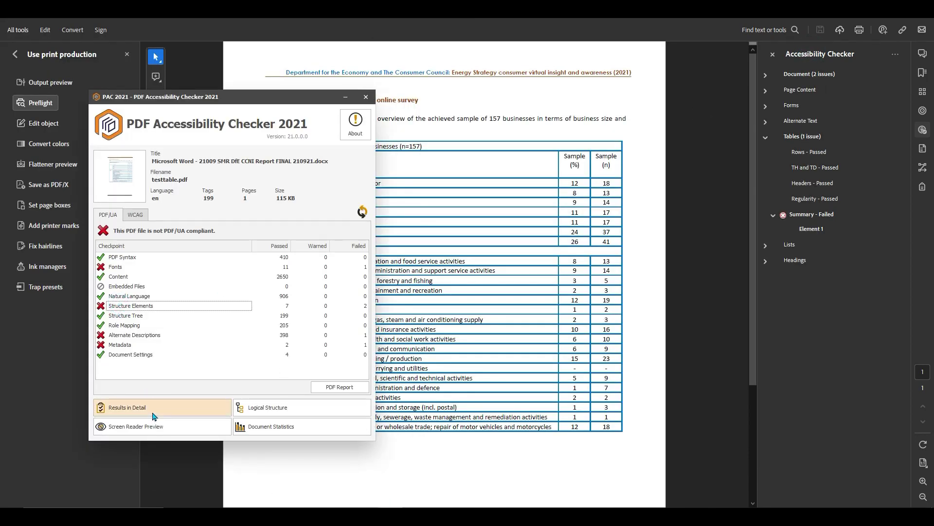
{"action": "left_click", "coordinate": [686, 185]}
{"action": "left_click_drag", "start_coordinate": [686, 186], "coordinate": [610, 169]}
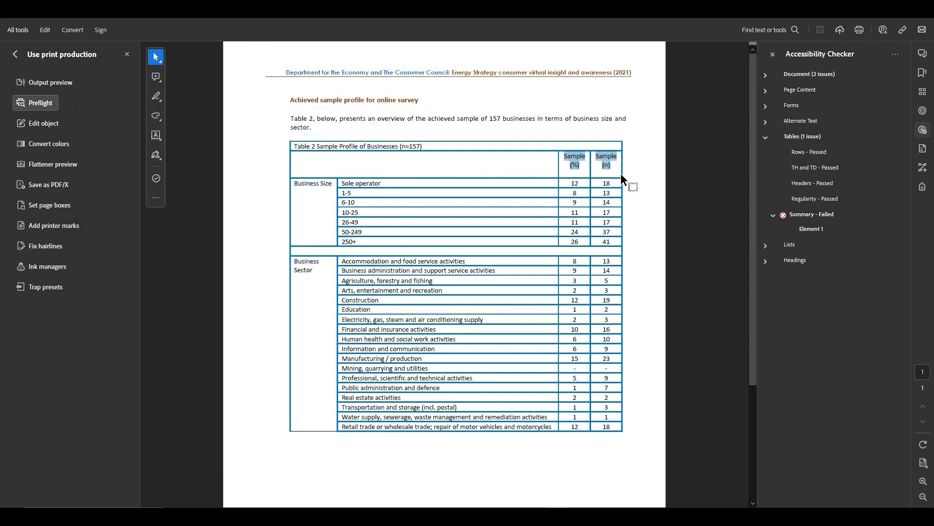
{"action": "left_click", "coordinate": [621, 174]}
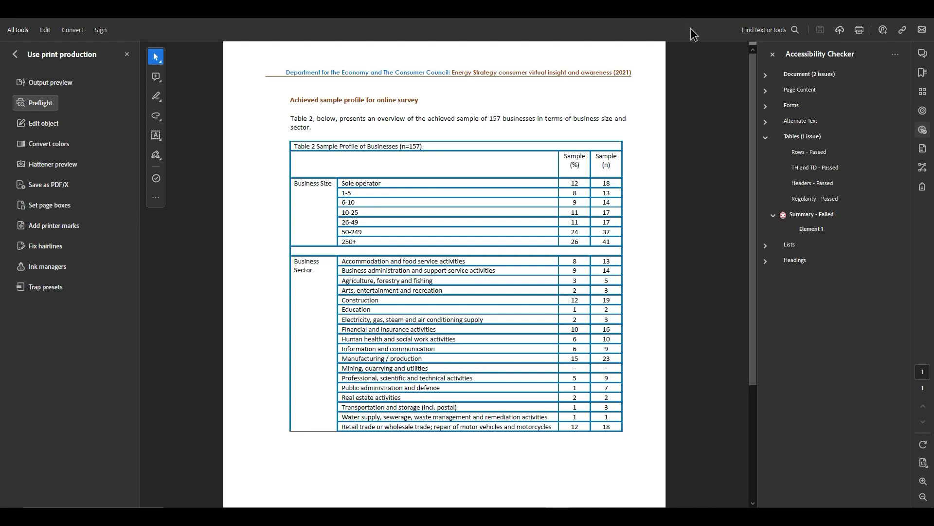
- Open Table 2 in the Table Editor via Reading Order
{"action": "left_click", "coordinate": [16, 54]}
{"action": "left_click", "coordinate": [68, 349]}
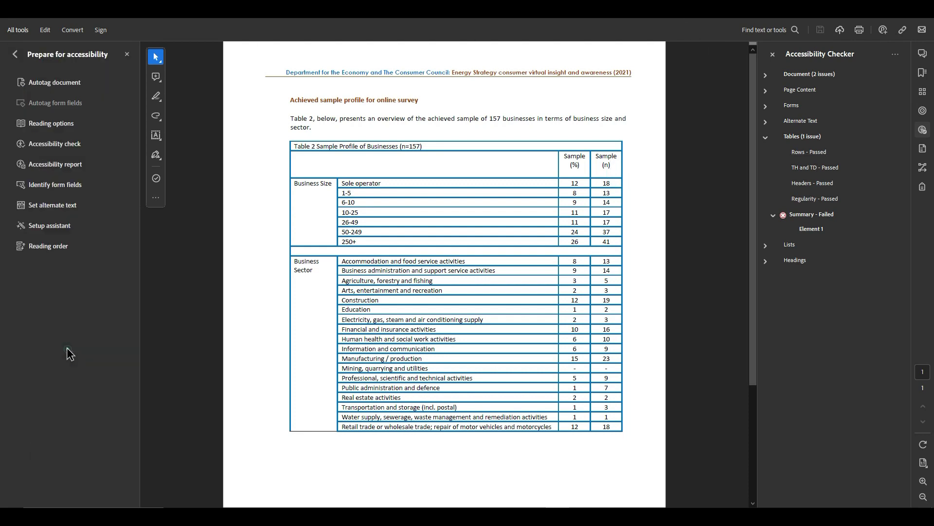
{"action": "left_click", "coordinate": [48, 246]}
{"action": "right_click", "coordinate": [595, 165]}
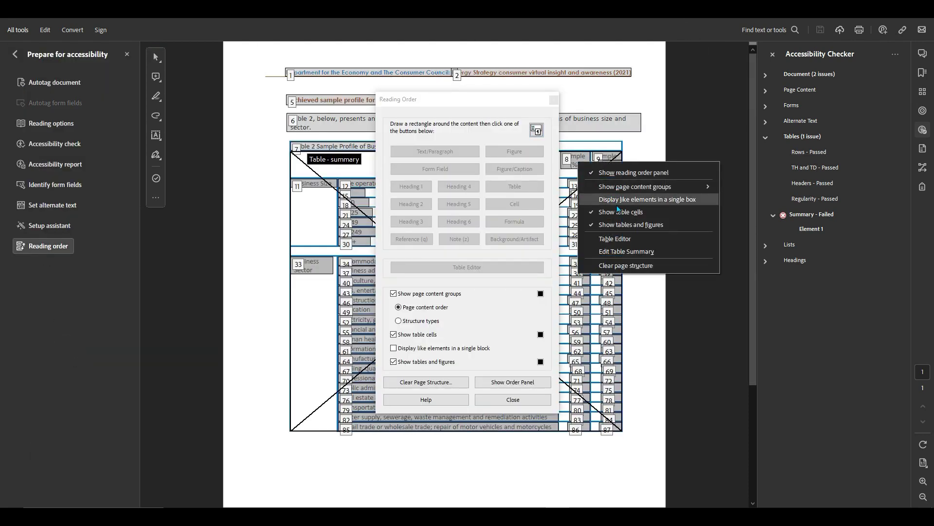
{"action": "left_click", "coordinate": [625, 237]}
- Set the Sample (%) header cell's scope to Column
{"action": "left_click", "coordinate": [577, 159]}
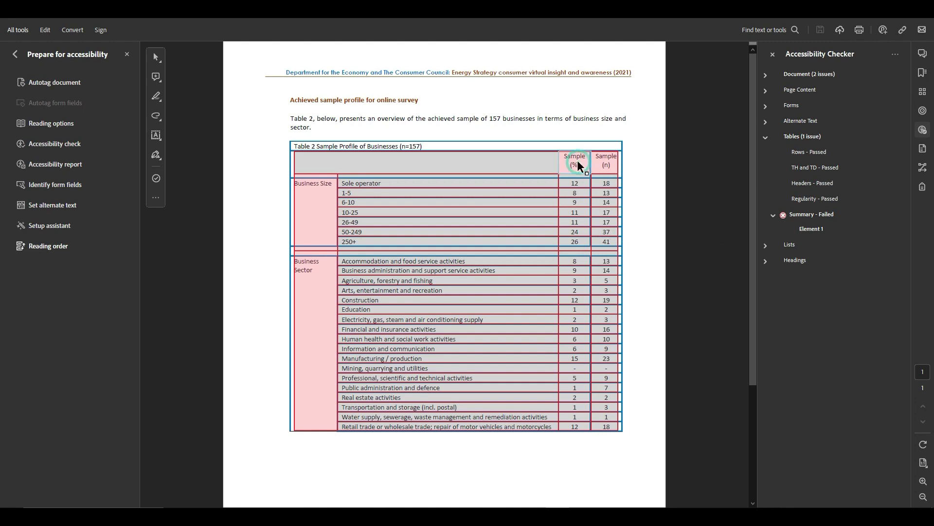
{"action": "right_click", "coordinate": [577, 160]}
{"action": "left_click", "coordinate": [595, 173]}
{"action": "left_click", "coordinate": [525, 188]}
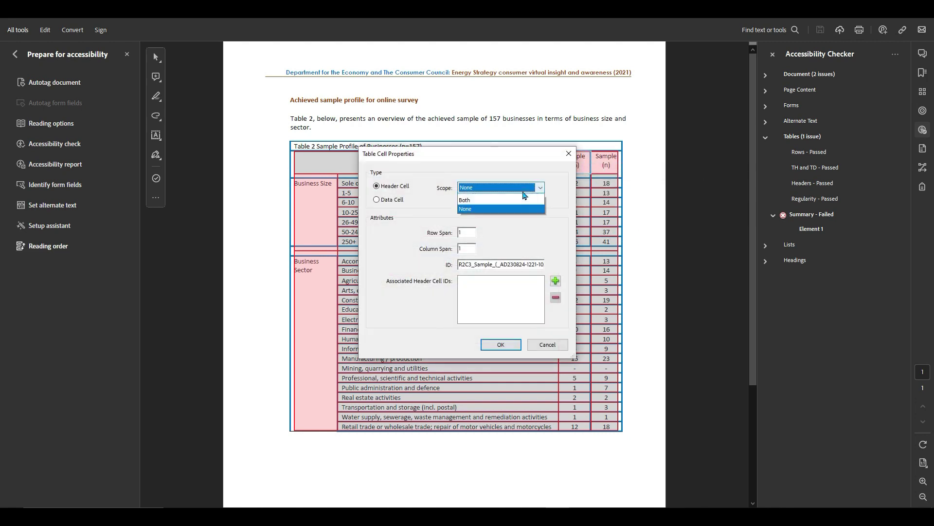
{"action": "left_click", "coordinate": [504, 208]}
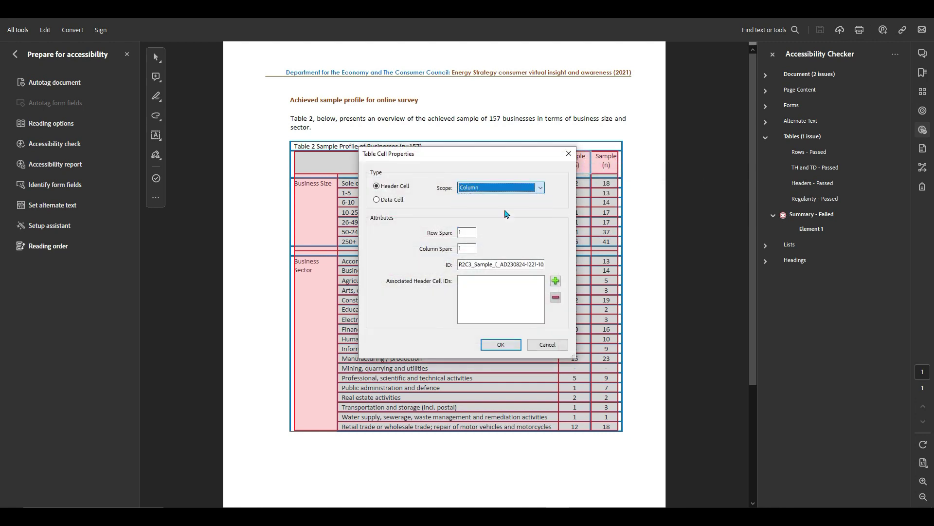
{"action": "left_click", "coordinate": [501, 344]}
- Set the Sample (n) header cell's scope to Column, save, and switch to PAC
{"action": "left_click", "coordinate": [607, 161]}
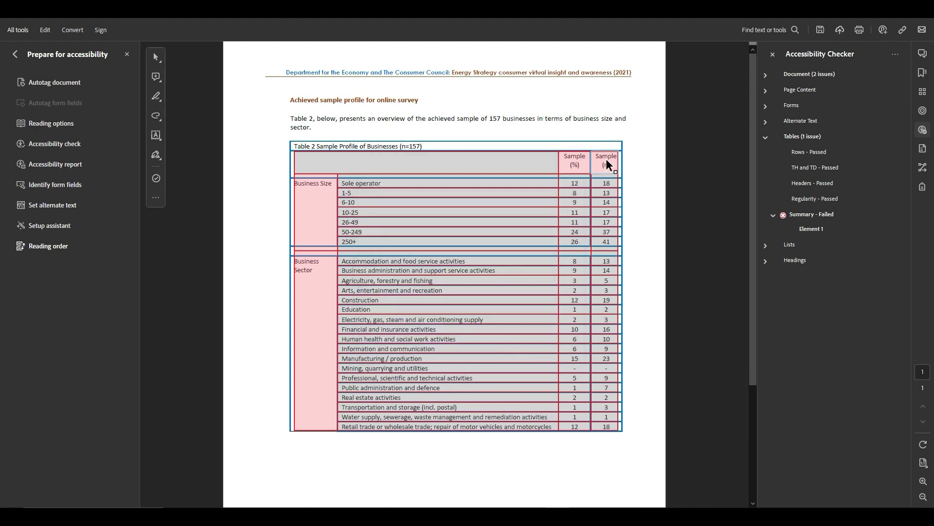
{"action": "right_click", "coordinate": [607, 161]}
{"action": "left_click", "coordinate": [623, 171]}
{"action": "left_click", "coordinate": [485, 188]}
{"action": "left_click", "coordinate": [483, 207]}
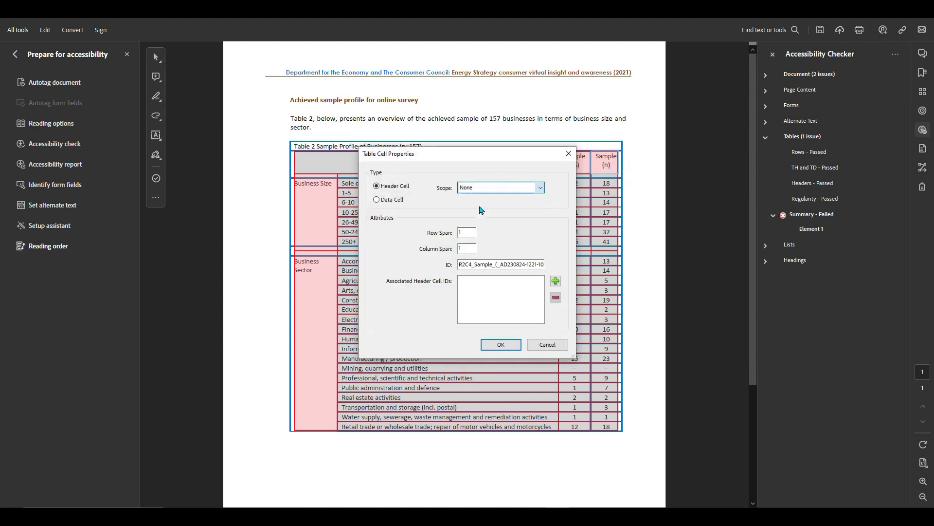
{"action": "left_click", "coordinate": [500, 344]}
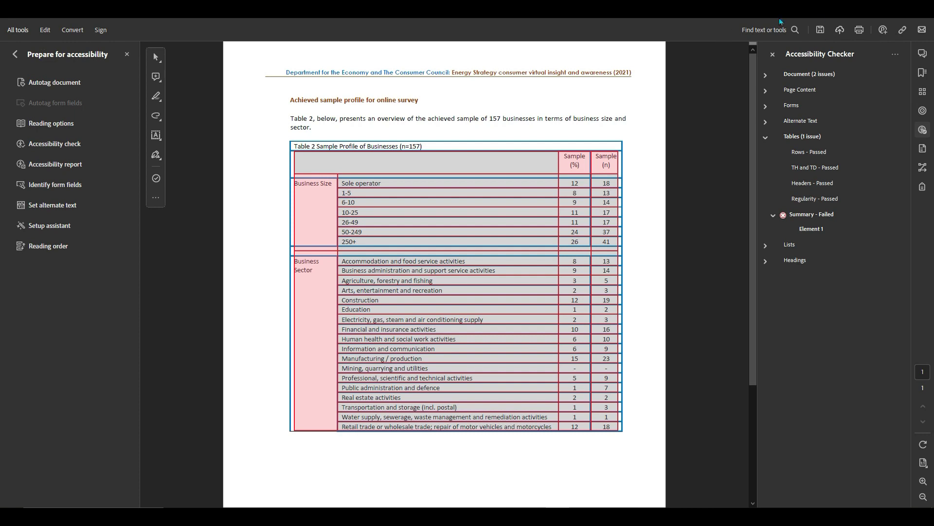
{"action": "left_click", "coordinate": [820, 30]}
{"action": "key", "text": "alt+Tab"}
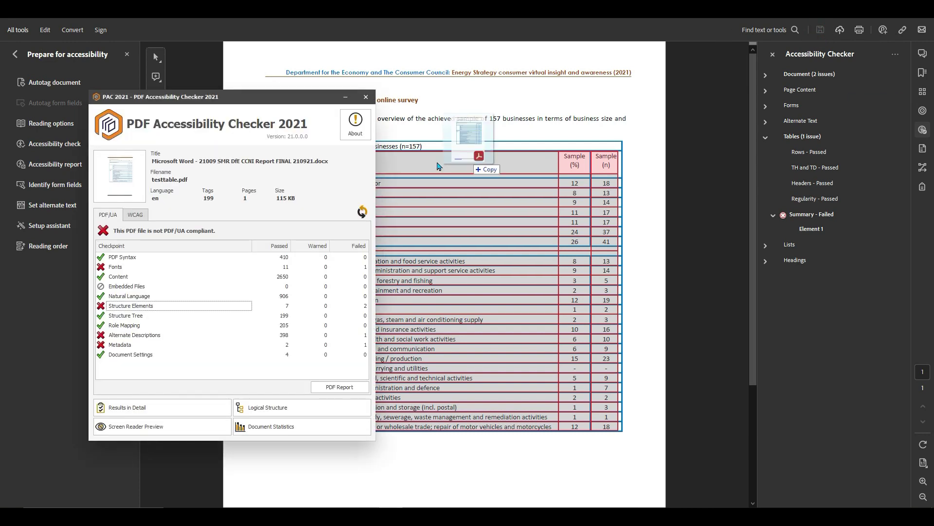
- Recheck the saved PDF in PAC and view the annotation lacking an alternative description
{"action": "left_click_drag", "start_coordinate": [471, 159], "coordinate": [148, 174]}
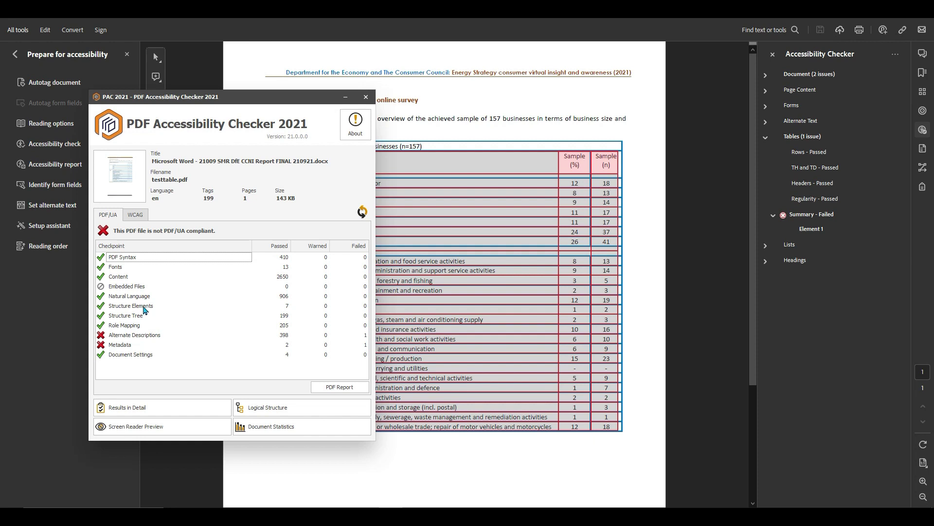
{"action": "left_click", "coordinate": [143, 307]}
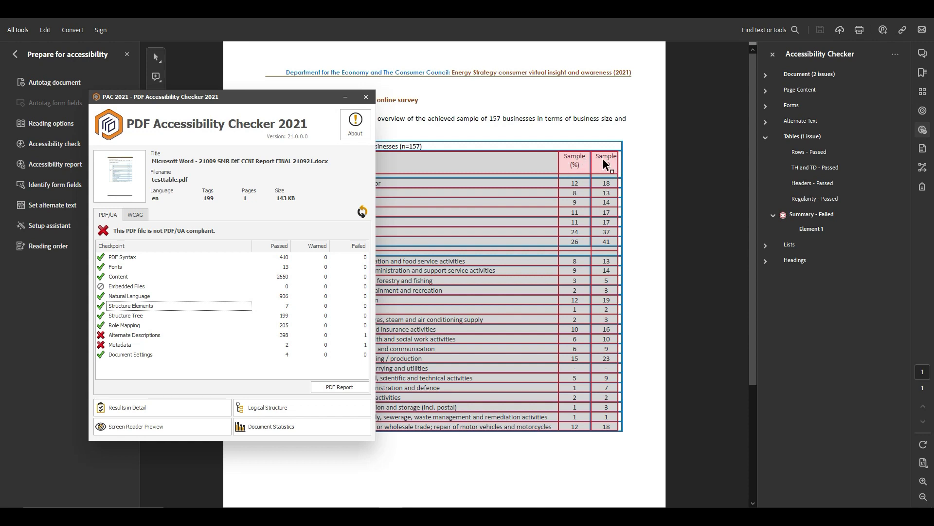
{"action": "left_click", "coordinate": [156, 405]}
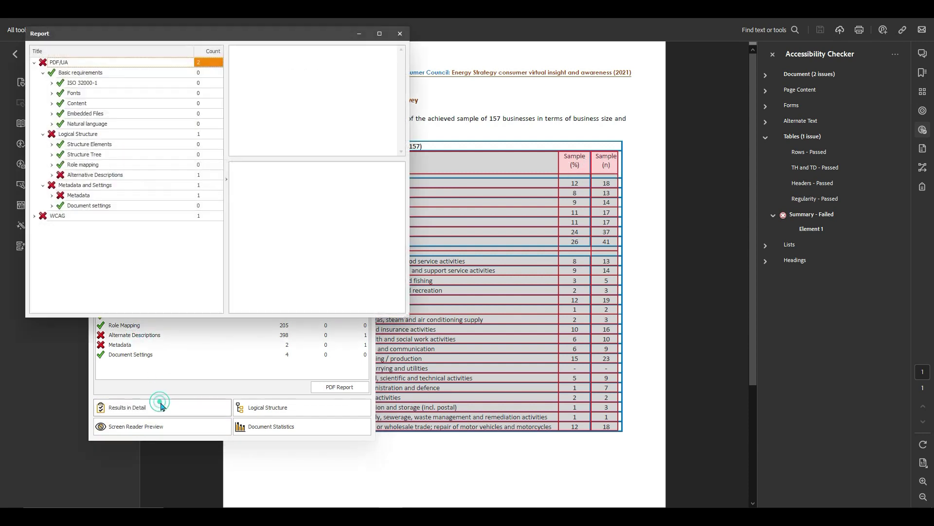
{"action": "left_click", "coordinate": [60, 215]}
{"action": "left_click", "coordinate": [99, 225]}
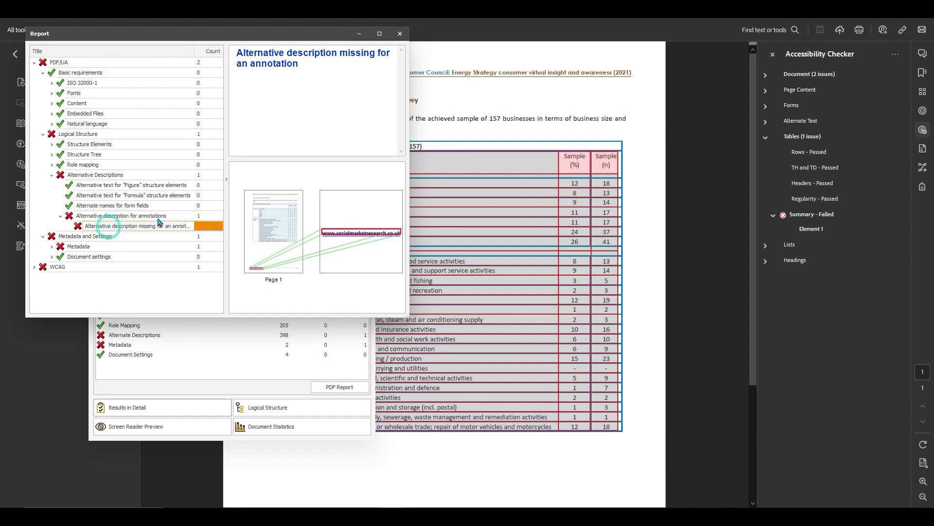
- Return to Acrobat and open Preflight from the print production tools
{"action": "left_click", "coordinate": [400, 33]}
{"action": "left_click", "coordinate": [455, 58]}
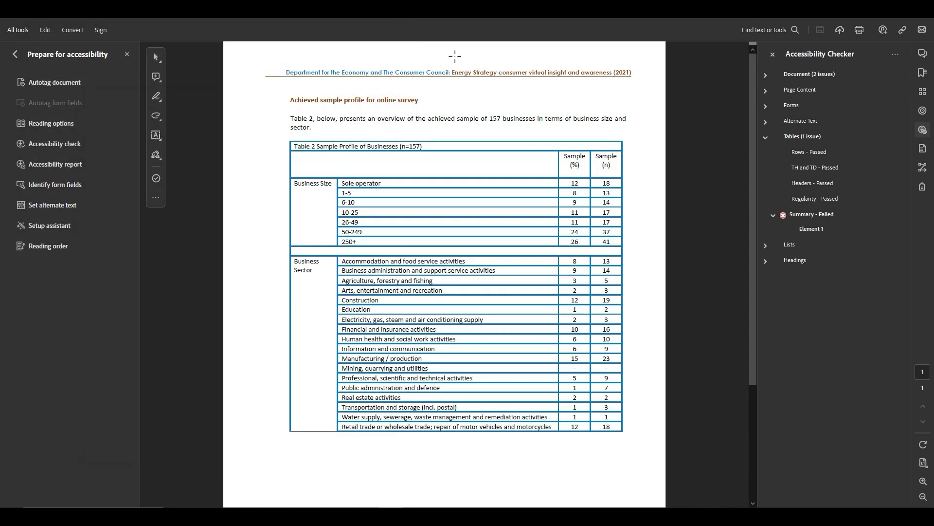
{"action": "left_click", "coordinate": [18, 55]}
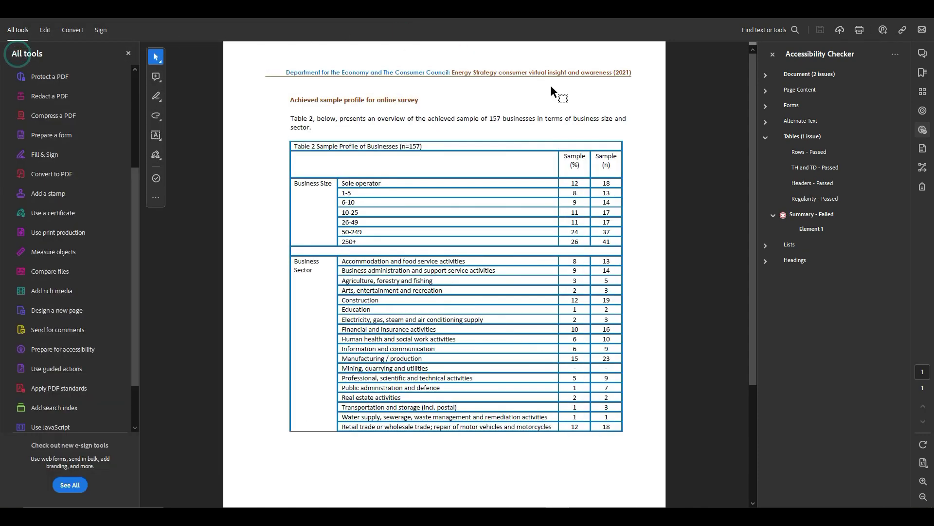
{"action": "scroll", "coordinate": [51, 370], "scroll_direction": "down", "scroll_amount": 3}
{"action": "left_click", "coordinate": [56, 179]}
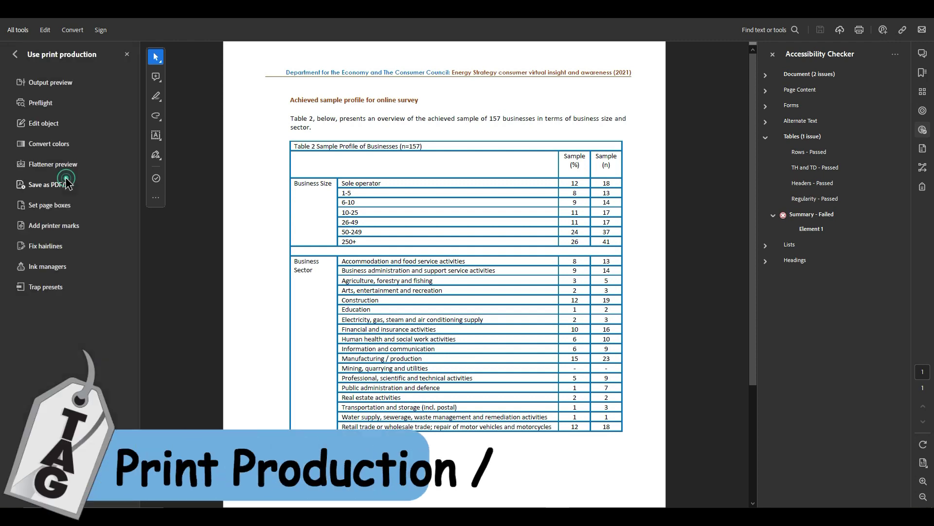
{"action": "left_click", "coordinate": [49, 104]}
- Apply 'Create Content entry for Link annotations' and save over testtable.pdf
{"action": "left_click", "coordinate": [671, 99]}
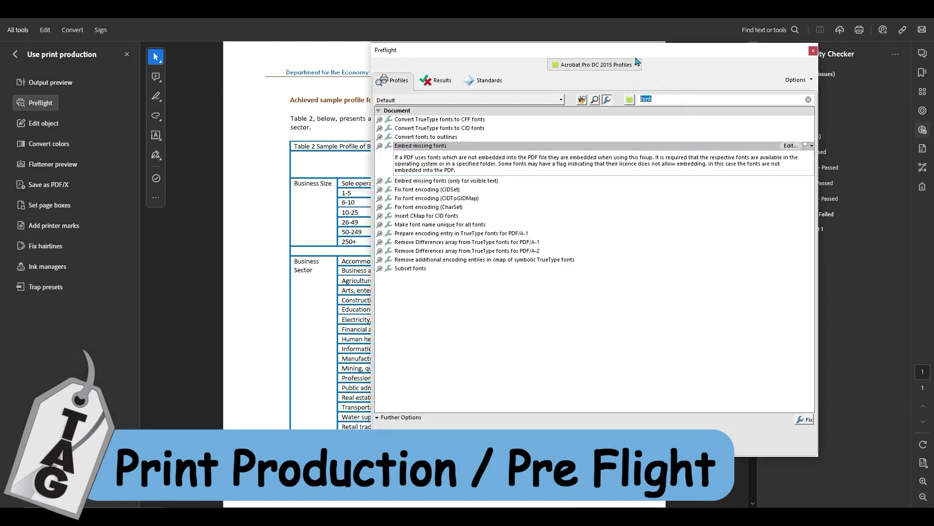
{"action": "type", "text": "anno"}
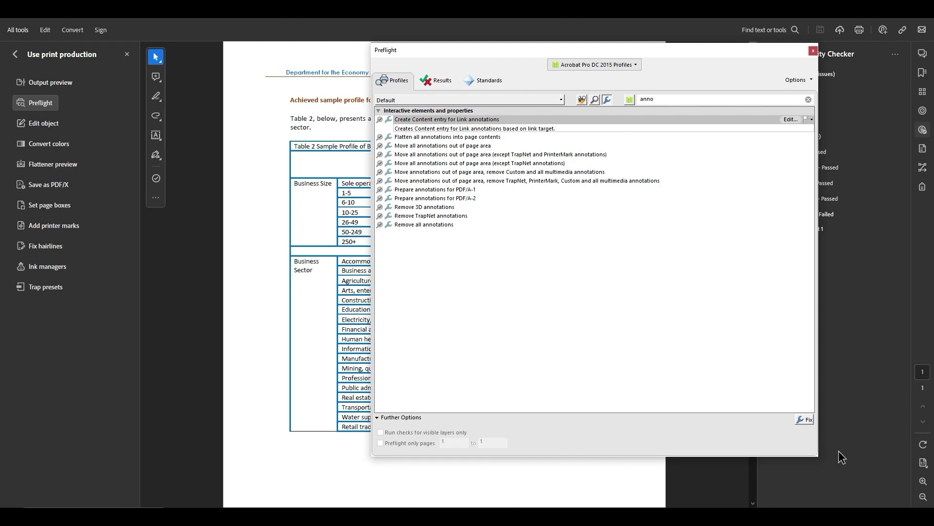
{"action": "left_click", "coordinate": [804, 419]}
{"action": "left_click", "coordinate": [386, 260]}
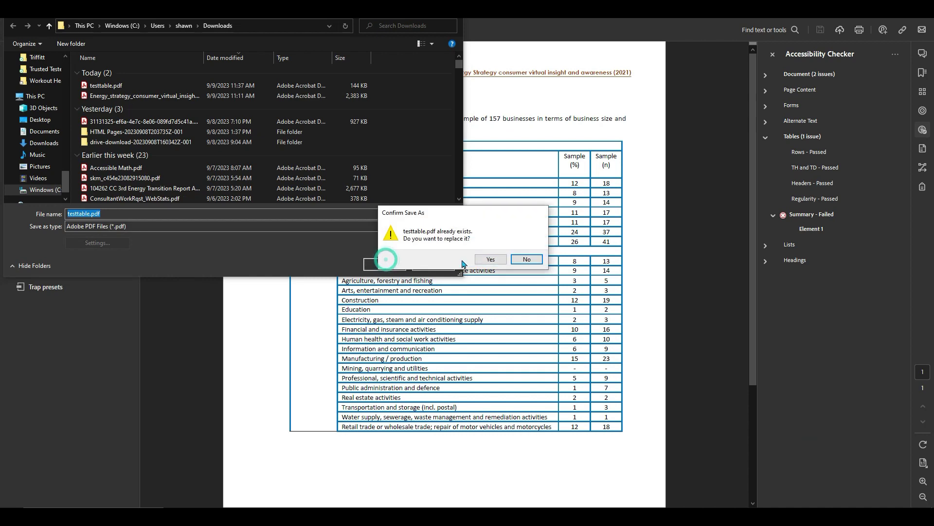
{"action": "left_click", "coordinate": [491, 259]}
{"action": "left_click", "coordinate": [813, 51]}
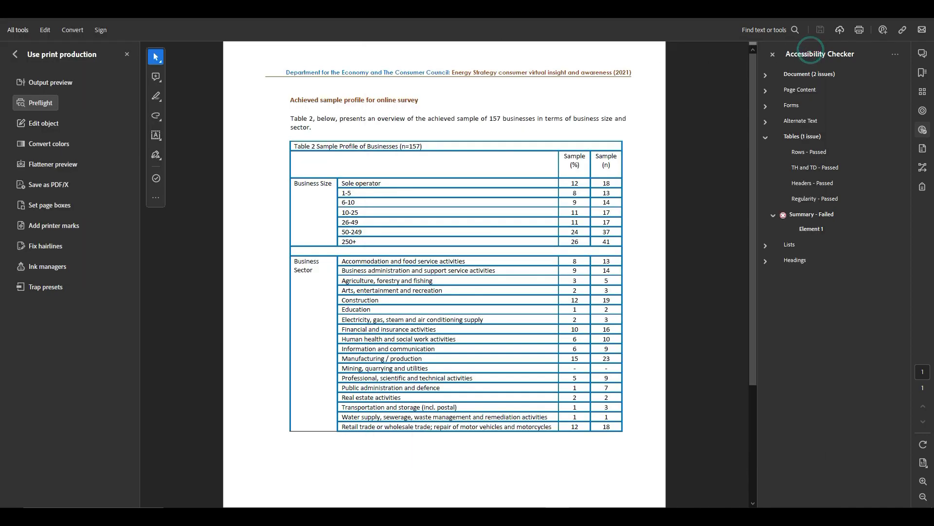
- Apply the 'Set PDF/UA-1 entry' fixup and save over testtable.pdf
{"action": "left_click", "coordinate": [30, 104]}
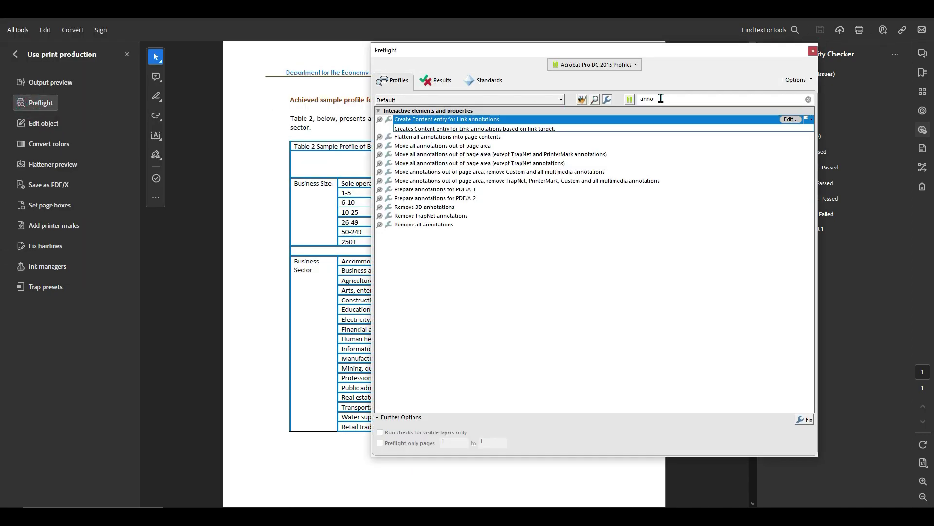
{"action": "left_click_drag", "start_coordinate": [661, 99], "coordinate": [636, 97]}
{"action": "type", "text": "ua"}
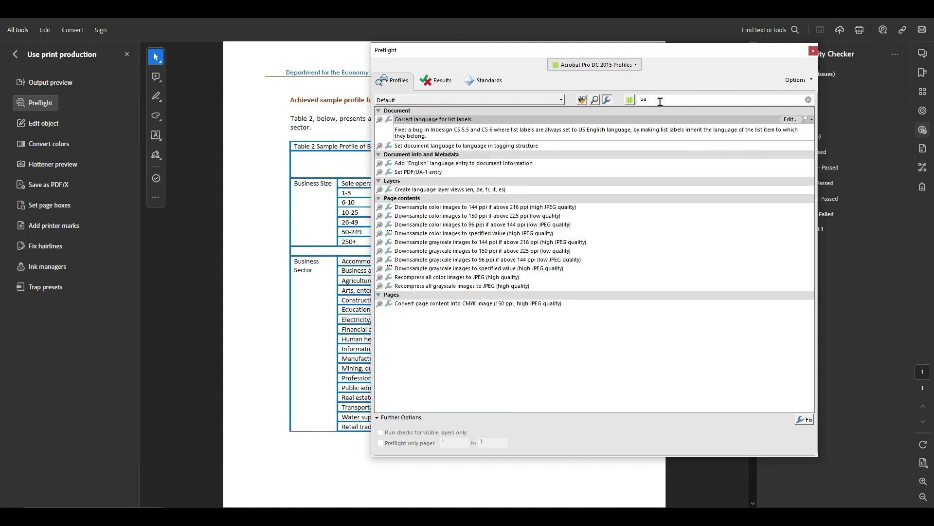
{"action": "left_click", "coordinate": [422, 174]}
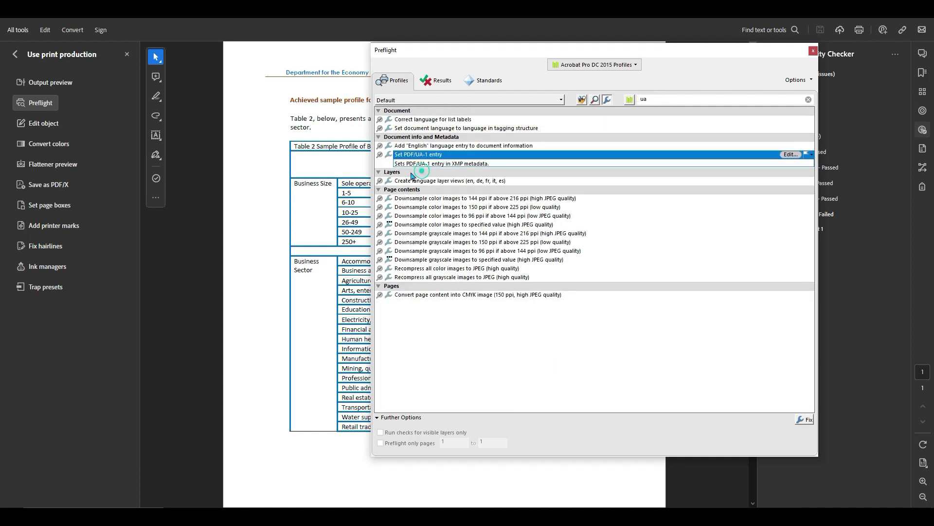
{"action": "left_click", "coordinate": [804, 419]}
{"action": "left_click", "coordinate": [387, 263]}
{"action": "left_click", "coordinate": [485, 259]}
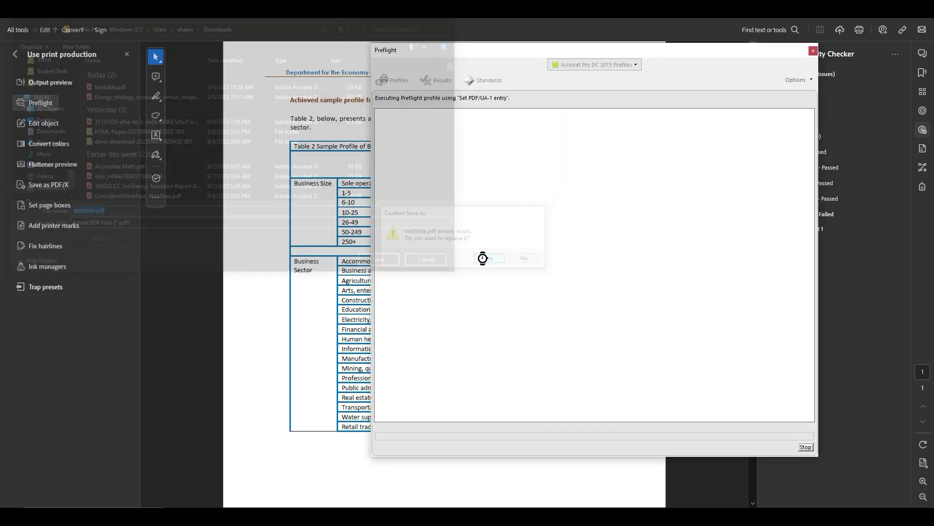
{"action": "left_click", "coordinate": [814, 51]}
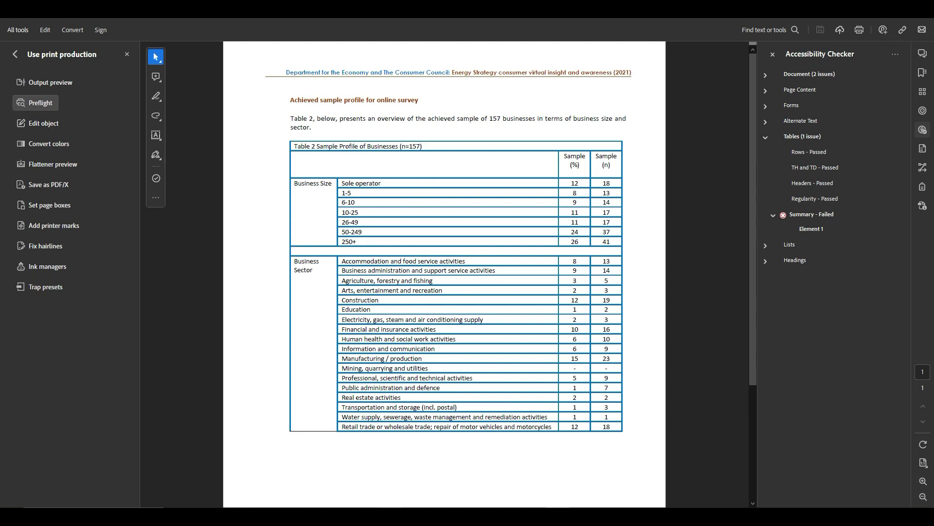
- Recheck testtable.pdf in PAC and view the fully passing WCAG 2.1 results
{"action": "left_click", "coordinate": [393, 515]}
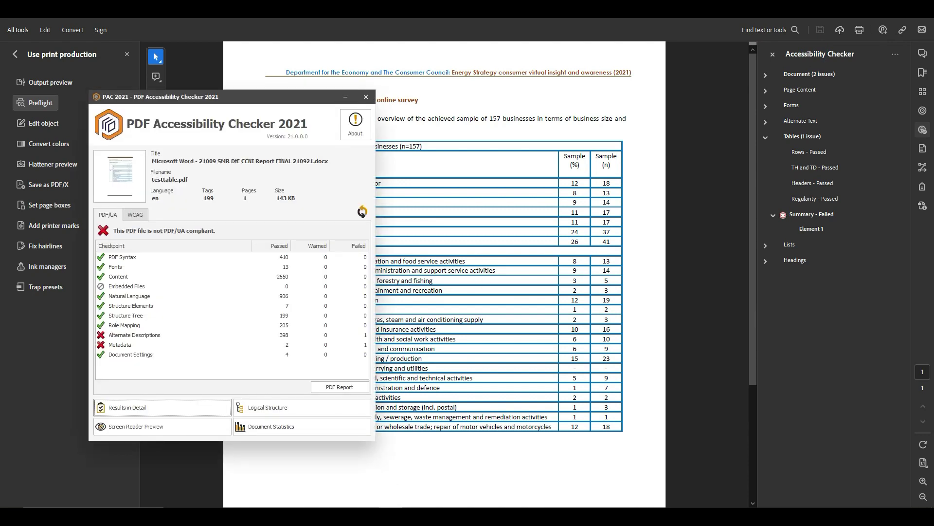
{"action": "left_click", "coordinate": [120, 179]}
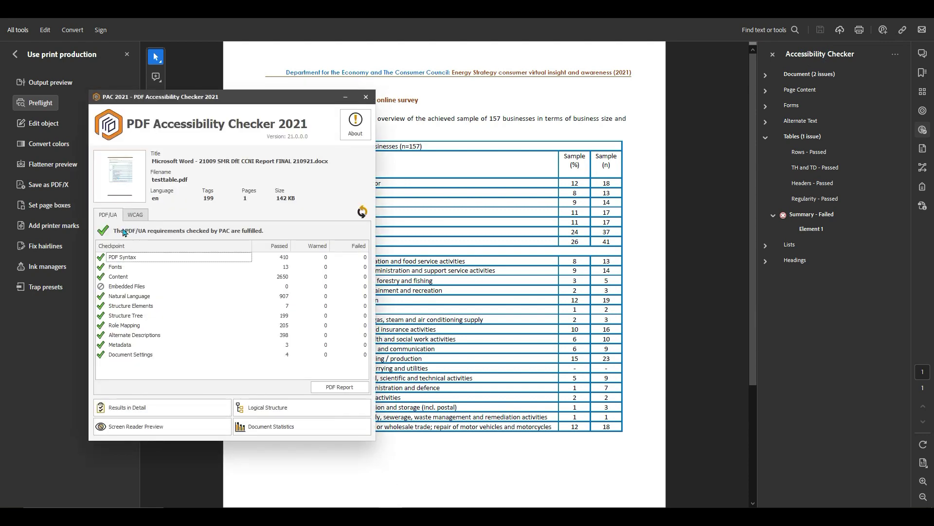
{"action": "left_click", "coordinate": [135, 214]}
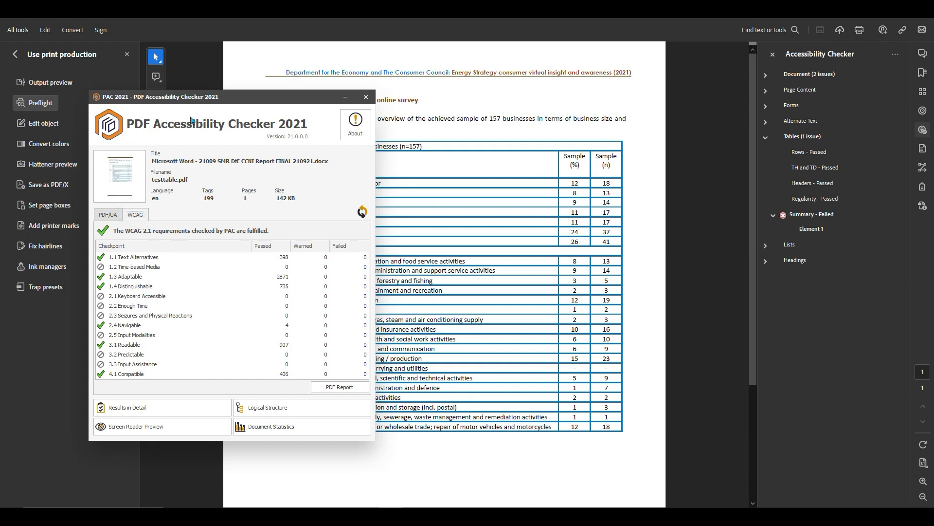